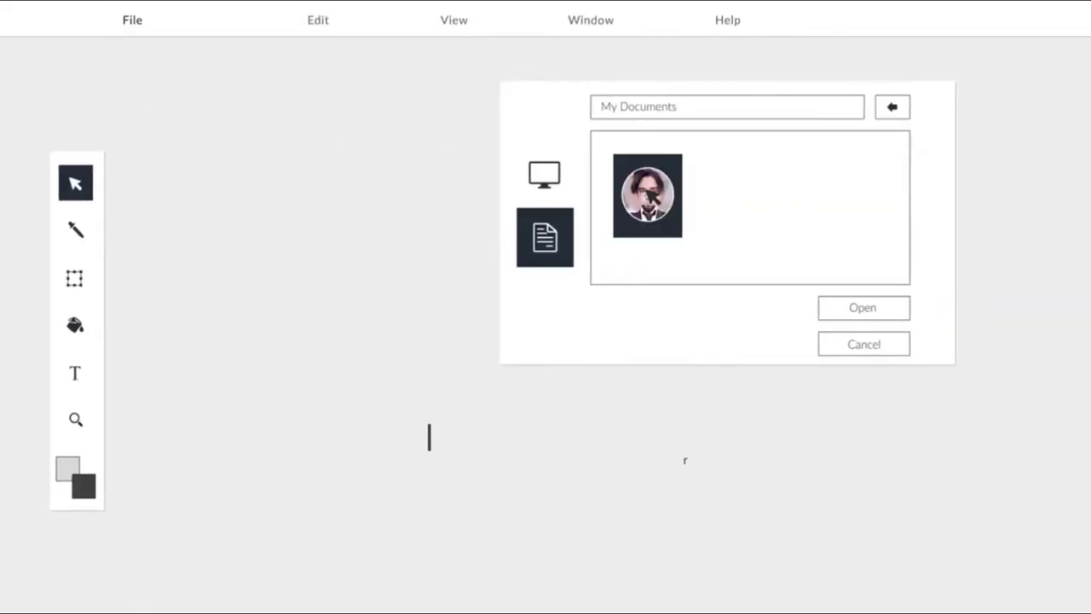
- Open and enlarge the portrait, then type the person's name and 'Graphic Web Designer, Video Editor and Photographer'
{"action": "left_click", "coordinate": [868, 308]}
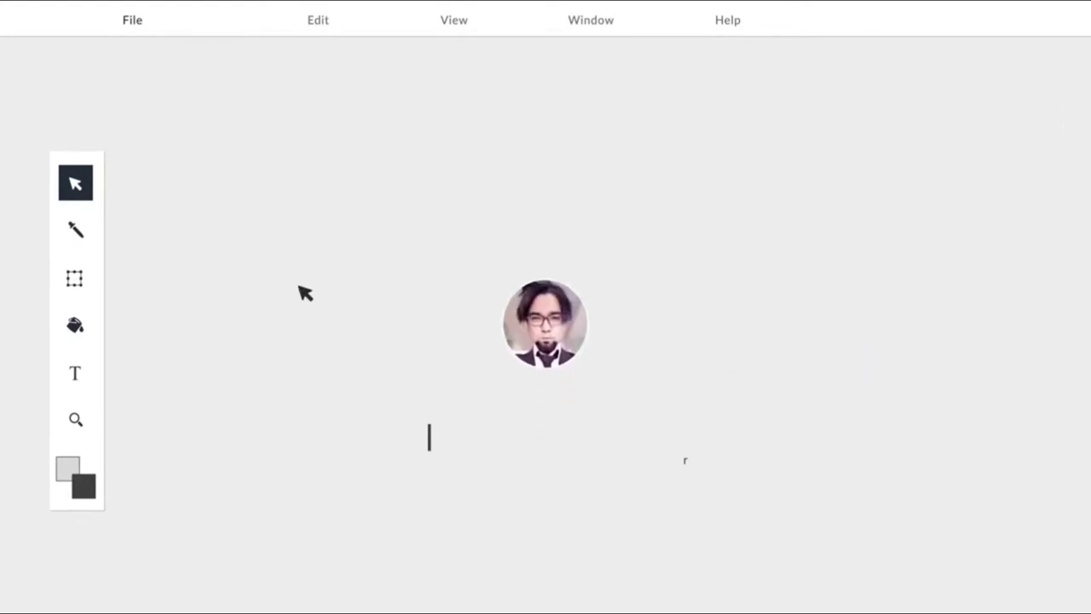
{"action": "left_click", "coordinate": [75, 278]}
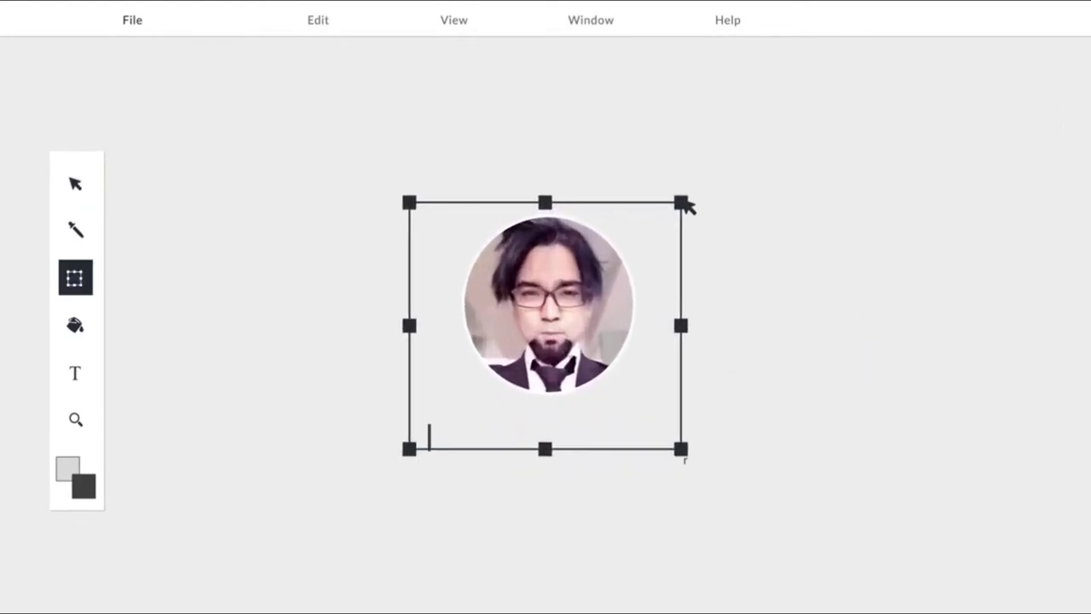
{"action": "type", "text": "tSHAHRUKH ZAHOORGraphic Web Designer, Vi"}
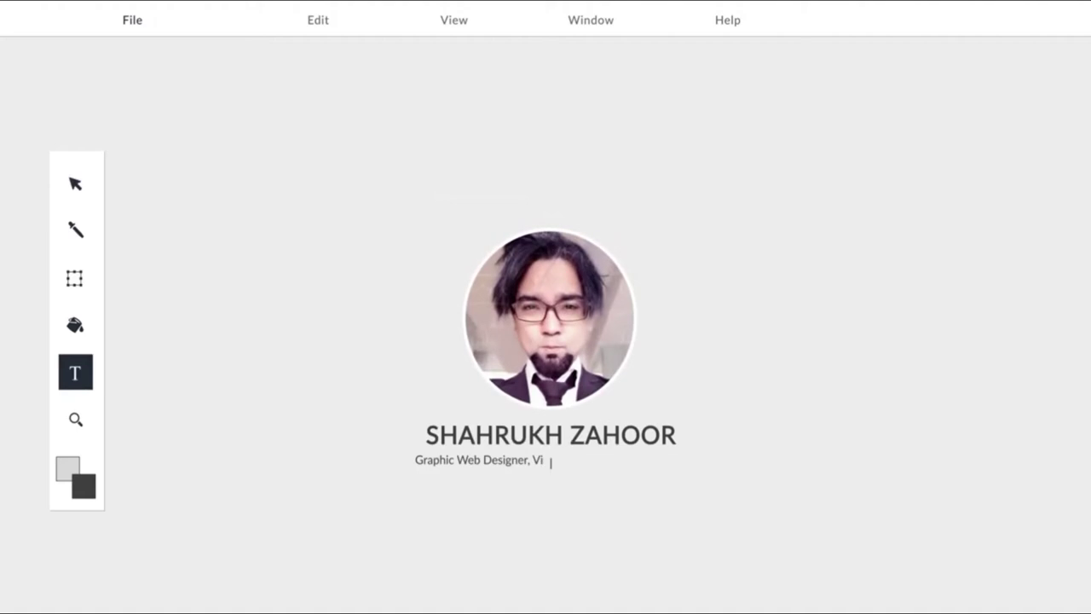
{"action": "type", "text": "deo Editor and Photographer"}
- Fill the card background dark grey and save the finished profile card
{"action": "left_click", "coordinate": [79, 331]}
{"action": "left_click", "coordinate": [235, 257]}
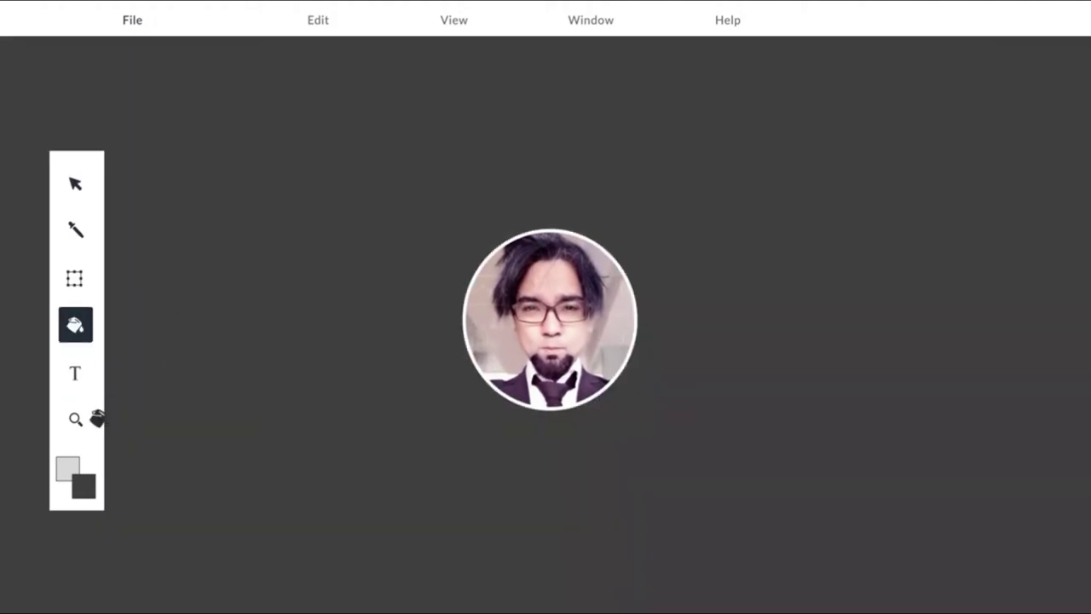
{"action": "left_click", "coordinate": [533, 442]}
{"action": "left_click", "coordinate": [75, 183]}
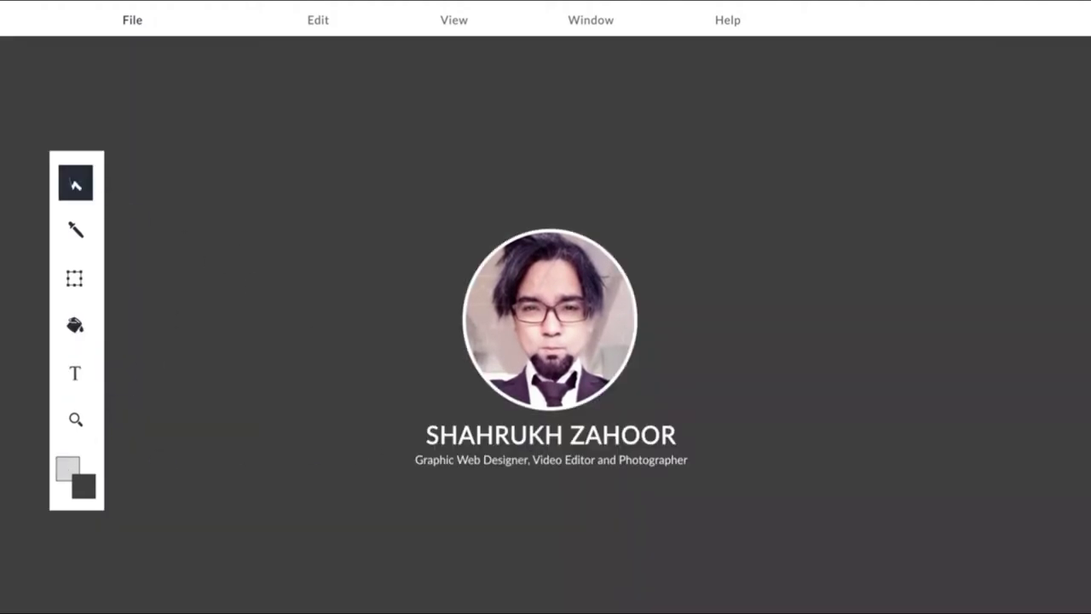
{"action": "left_click", "coordinate": [131, 19]}
{"action": "left_click", "coordinate": [168, 216]}
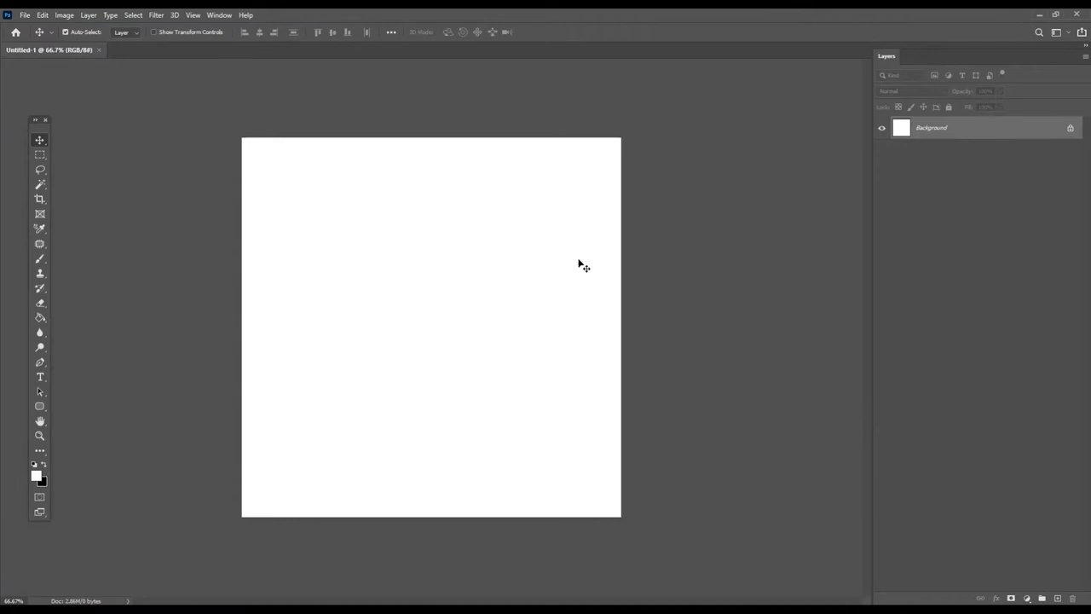
- Check the new document's height in the New document settings, then dismiss them
{"action": "left_click", "coordinate": [25, 15]}
{"action": "left_click", "coordinate": [682, 273]}
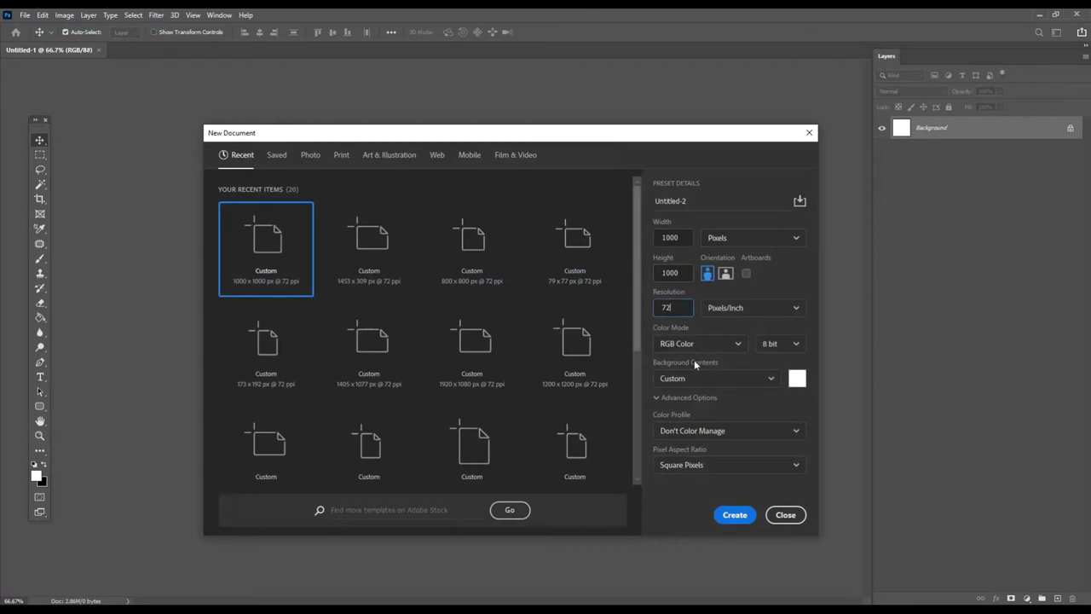
{"action": "left_click", "coordinate": [785, 515]}
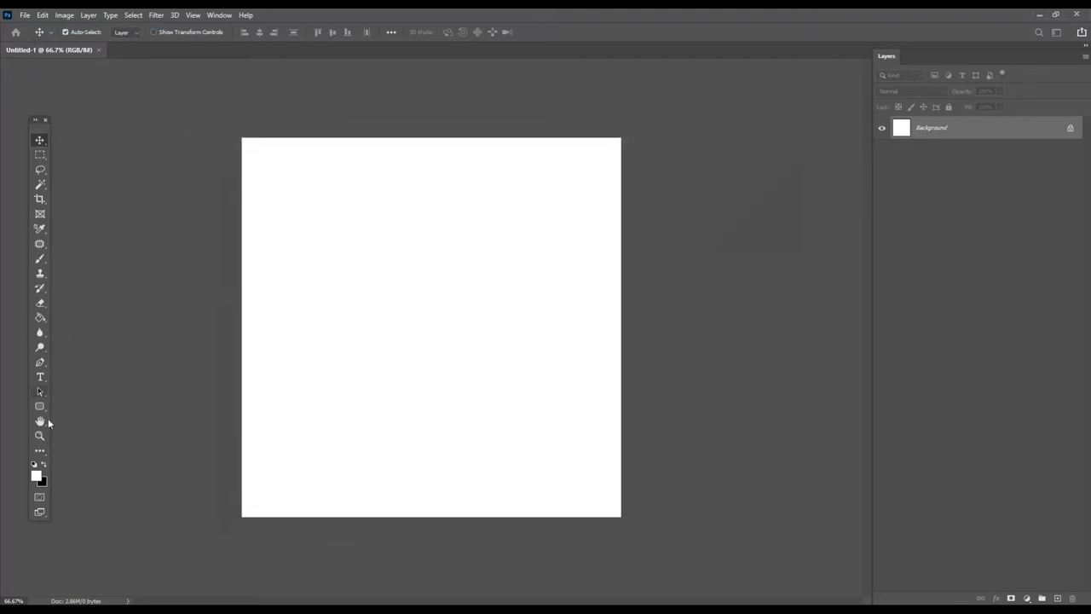
- Fill the Untitled-1 canvas with near-black 0b0b0b using the Paint Bucket
{"action": "left_click", "coordinate": [36, 477]}
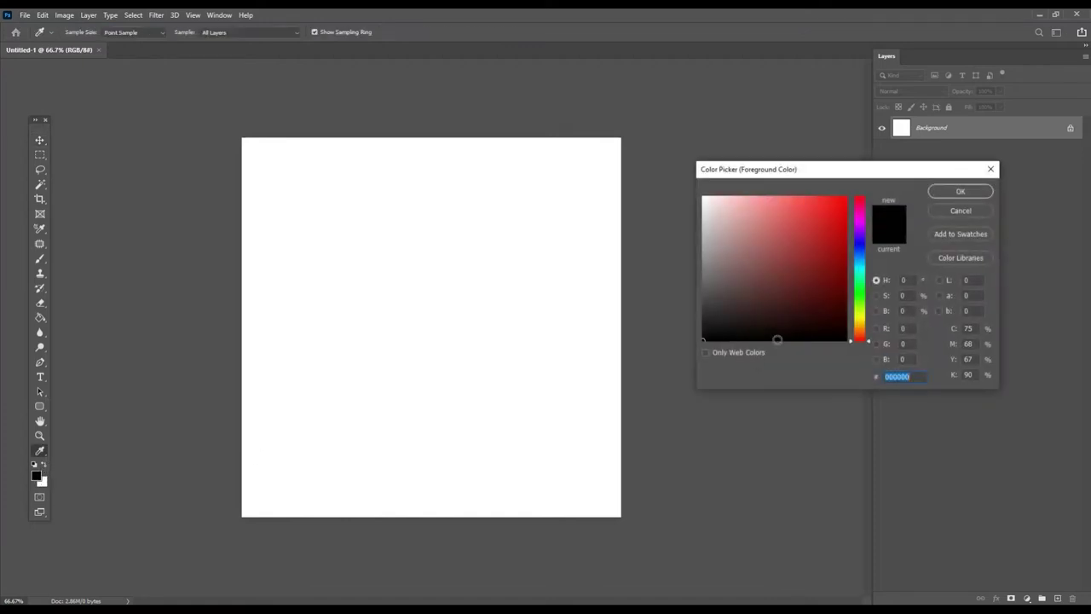
{"action": "left_click", "coordinate": [953, 195]}
{"action": "left_click", "coordinate": [40, 320]}
{"action": "left_click", "coordinate": [274, 352]}
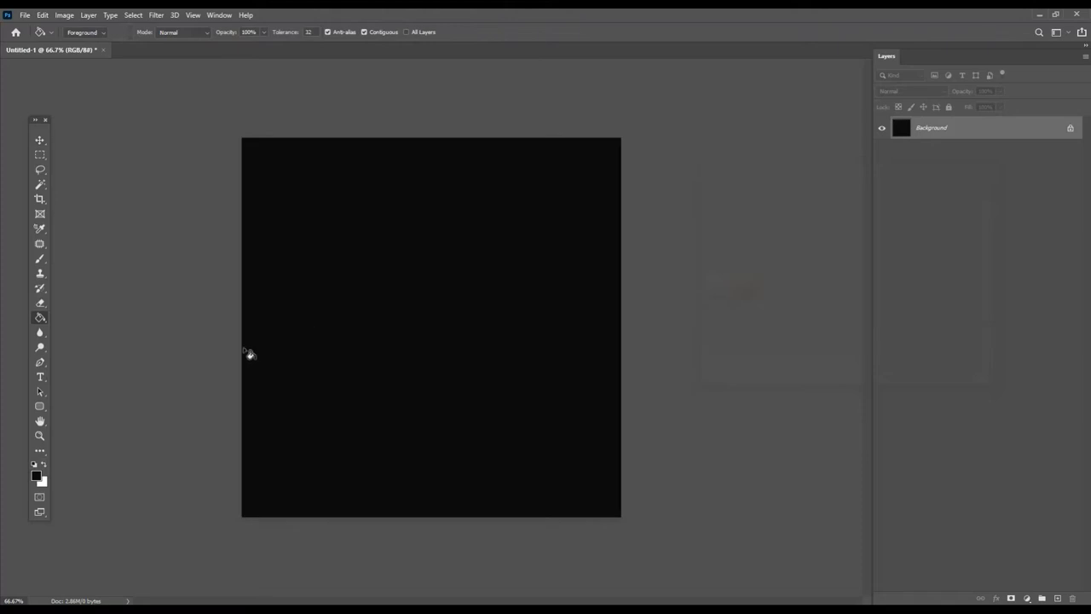
{"action": "left_click", "coordinate": [40, 140]}
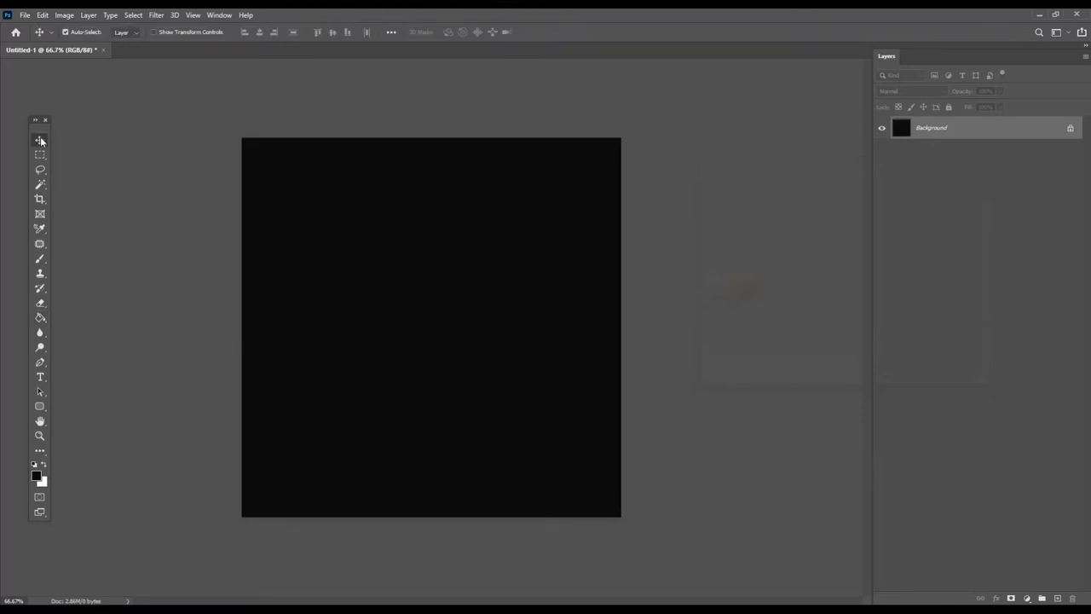
- Open the 8.jpg texture image
{"action": "left_click", "coordinate": [24, 14]}
{"action": "left_click", "coordinate": [39, 39]}
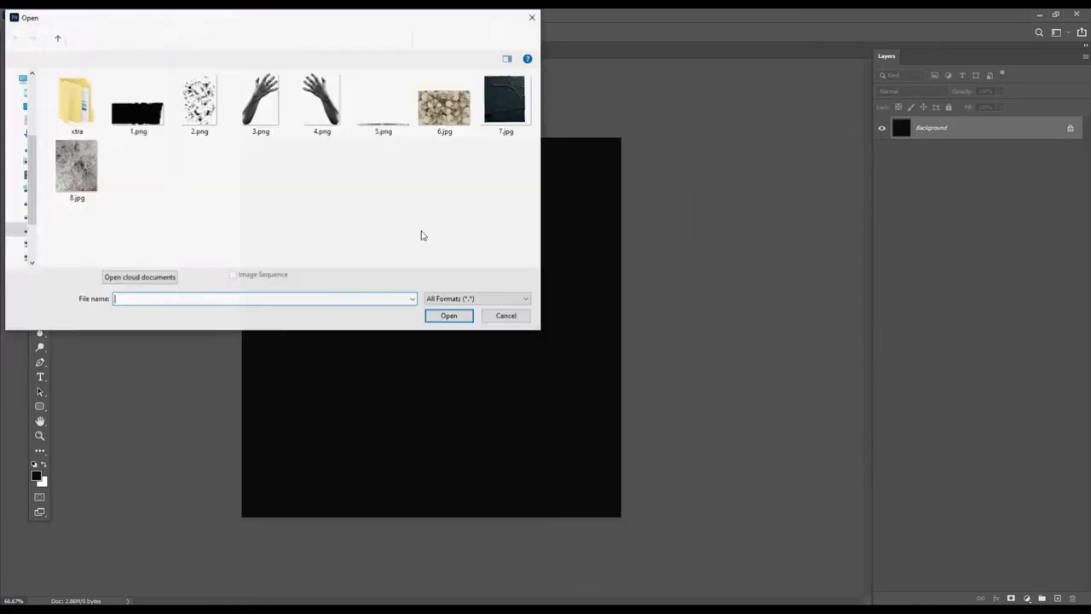
{"action": "double_click", "coordinate": [77, 169]}
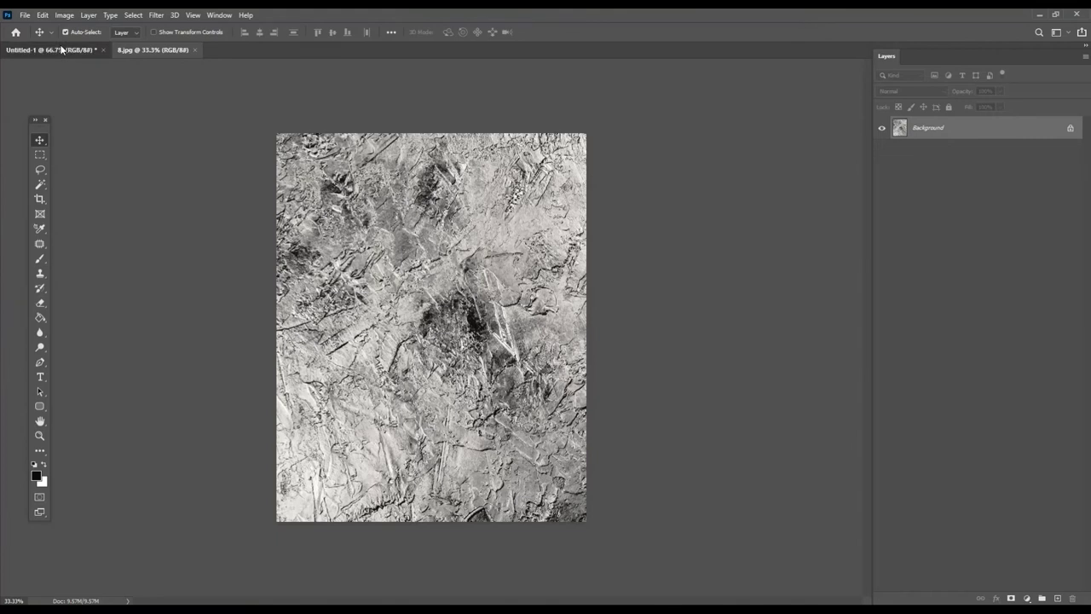
- Draw a tall red 286 × 1122 px rectangle over the poster canvas's right side
{"action": "left_click", "coordinate": [62, 50]}
{"action": "left_click", "coordinate": [35, 406]}
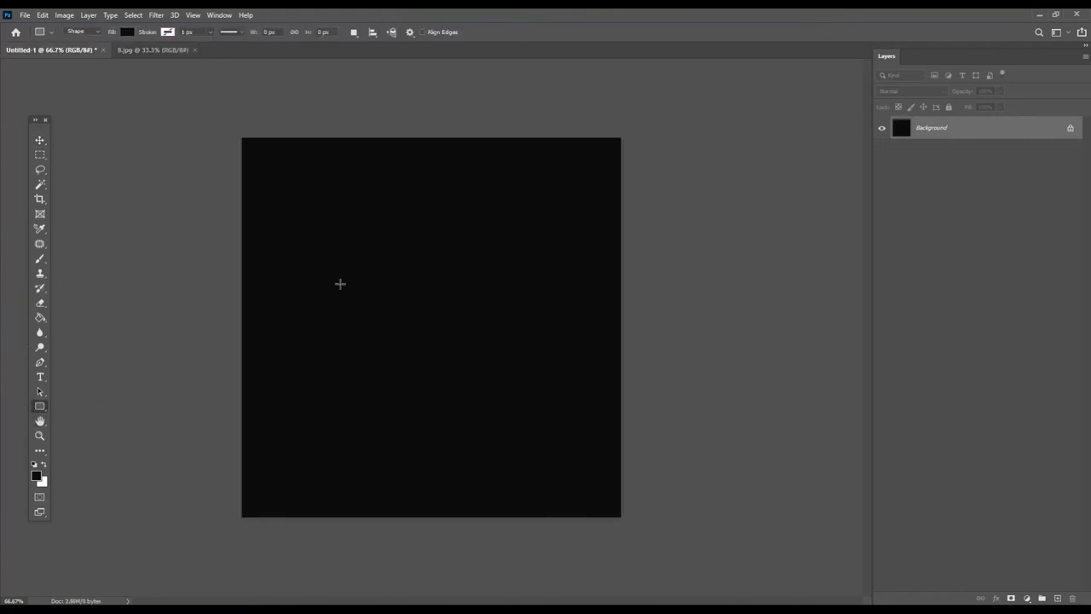
{"action": "left_click_drag", "start_coordinate": [503, 128], "coordinate": [609, 555]}
{"action": "left_click", "coordinate": [127, 32]}
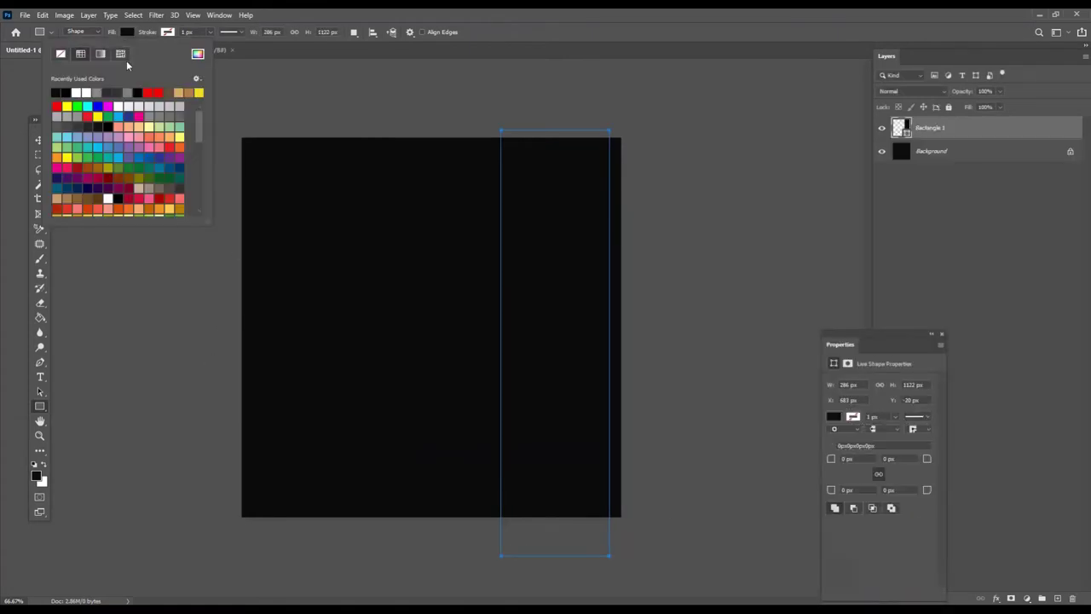
{"action": "left_click", "coordinate": [157, 92]}
{"action": "left_click", "coordinate": [38, 137]}
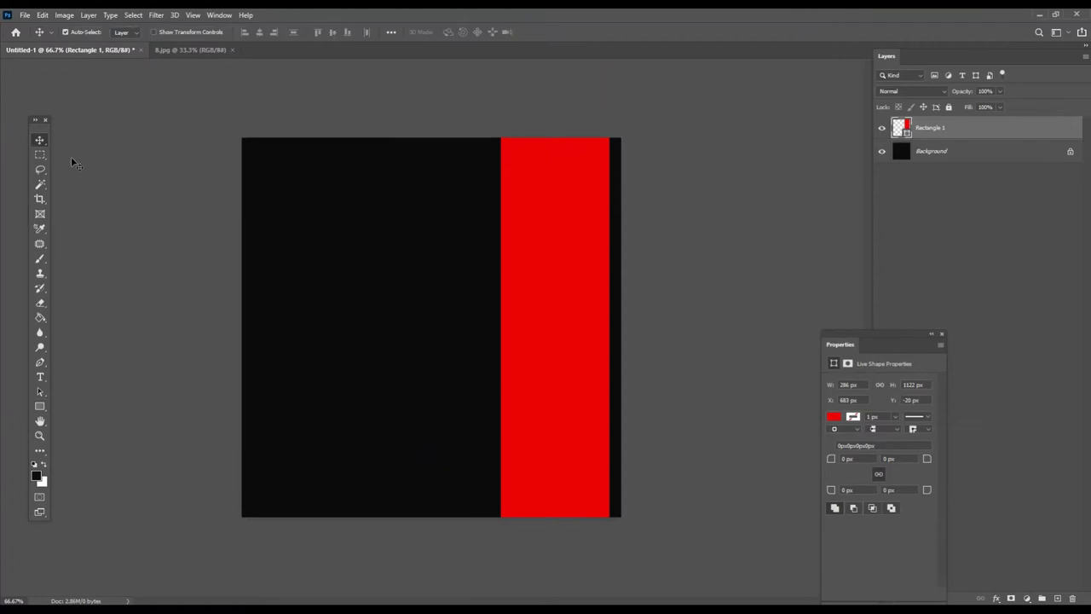
{"action": "left_click_drag", "start_coordinate": [569, 325], "coordinate": [565, 317]}
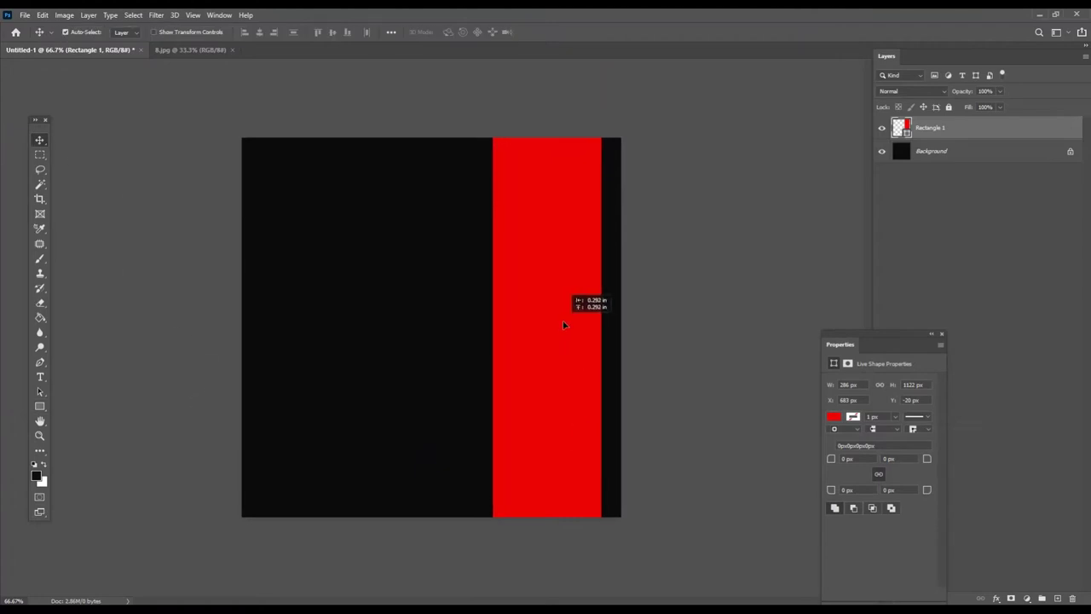
{"action": "left_click", "coordinate": [190, 49]}
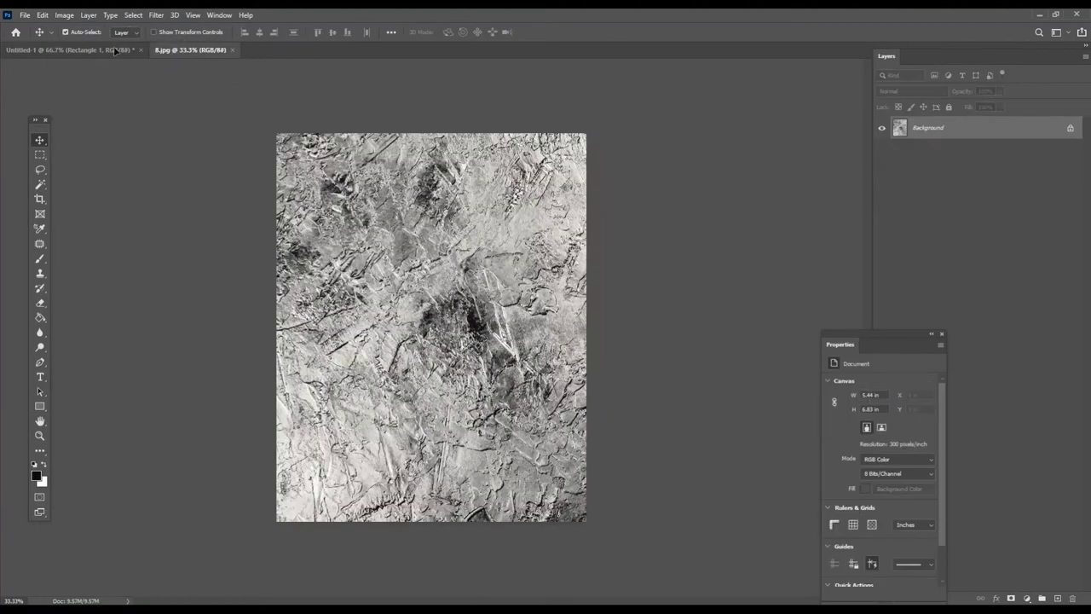
- Bring the 8.jpg texture in, close 8.jpg, and clip it to Rectangle 1 with Darken blending
{"action": "left_click_drag", "start_coordinate": [111, 48], "coordinate": [516, 240]}
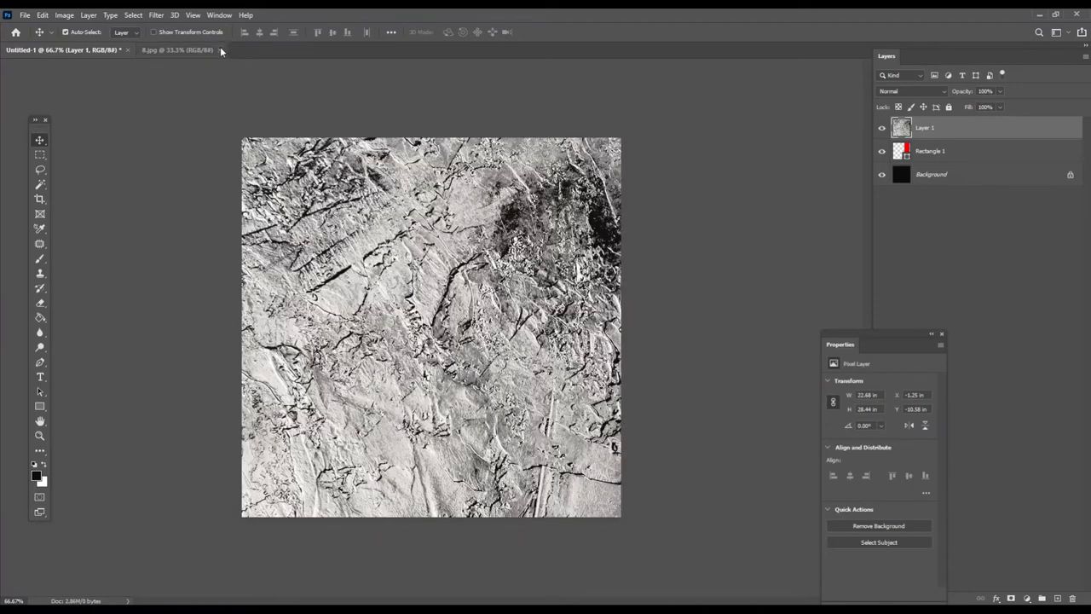
{"action": "left_click", "coordinate": [220, 47]}
{"action": "left_click", "coordinate": [960, 140], "text": "alt"}
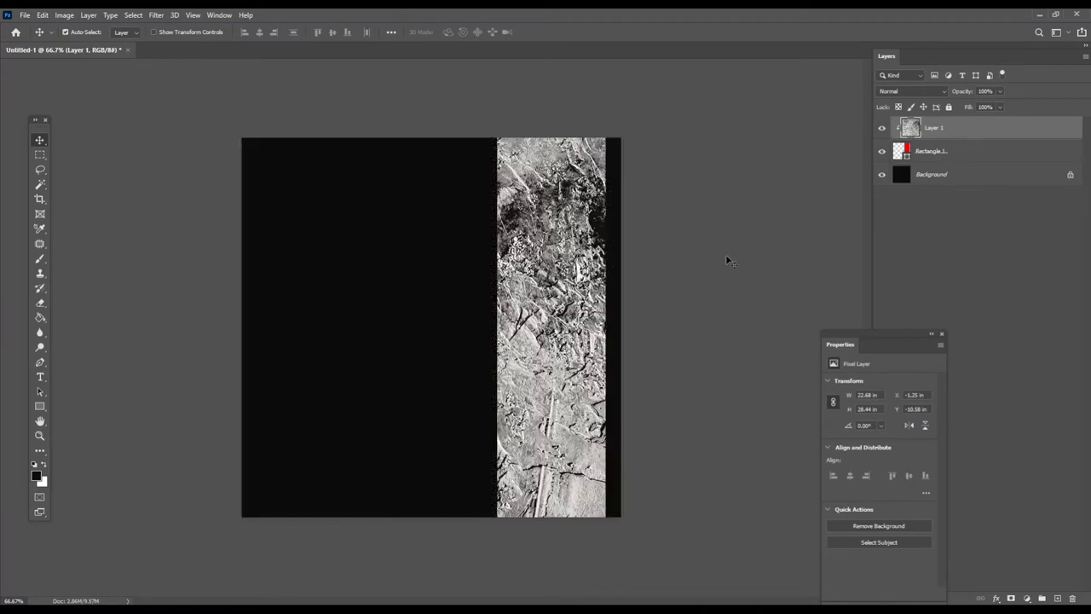
{"action": "left_click", "coordinate": [911, 91]}
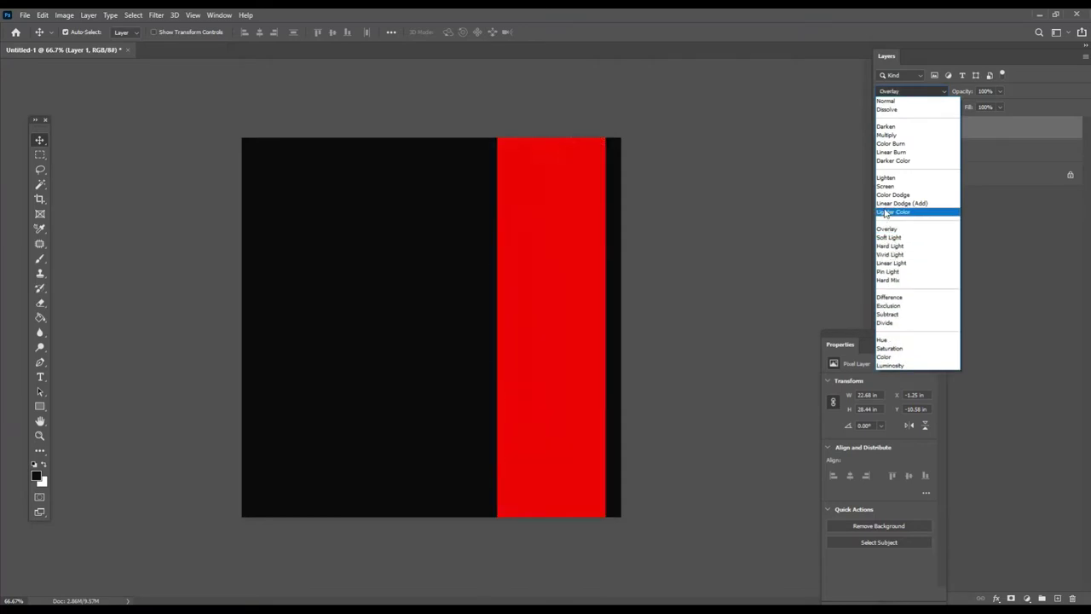
{"action": "left_click", "coordinate": [887, 126]}
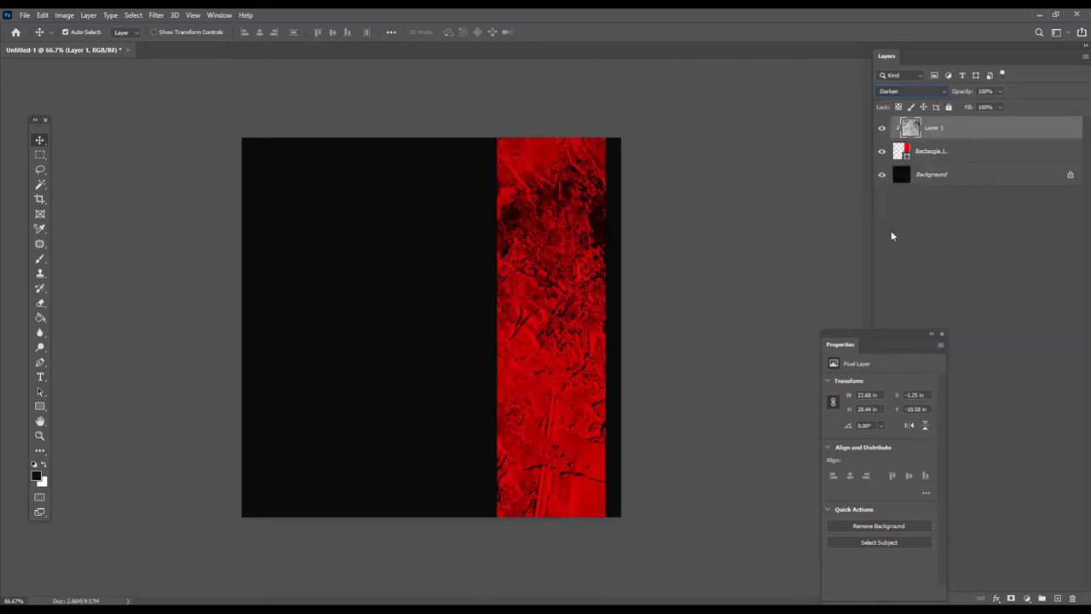
{"action": "left_click", "coordinate": [942, 335]}
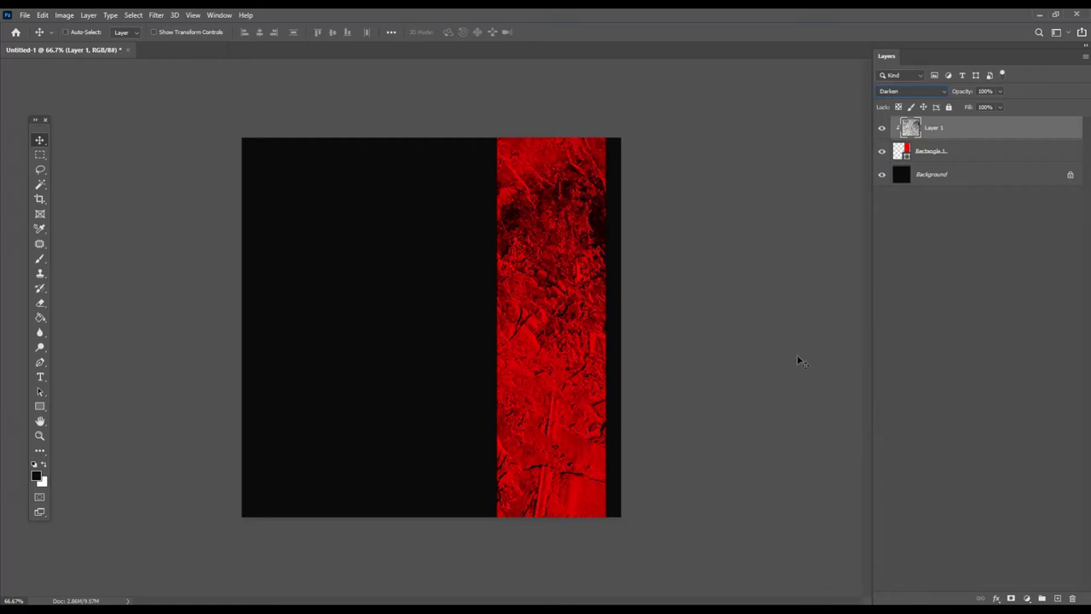
- Deepen the rectangle's red starting from c50000, and shift the texture upward within the strip
{"action": "double_click", "coordinate": [904, 153]}
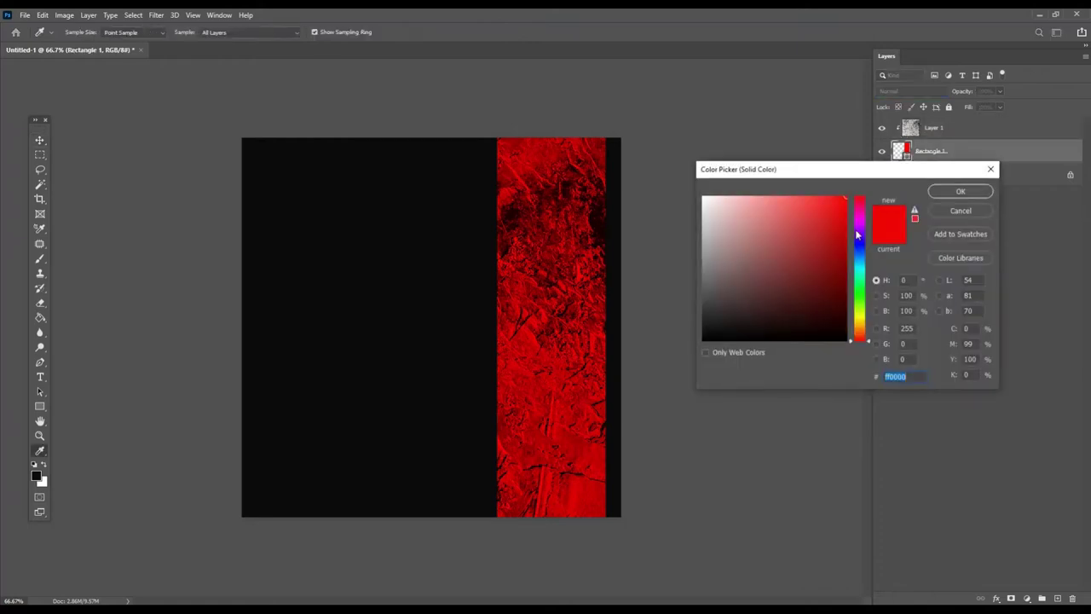
{"action": "type", "text": "c50000"}
{"action": "mouse_move", "coordinate": [830, 241]}
{"action": "left_mouse_down"}
{"action": "mouse_move", "coordinate": [859, 262]}
{"action": "mouse_move", "coordinate": [874, 226]}
{"action": "left_mouse_up"}
{"action": "left_click", "coordinate": [960, 191]}
{"action": "key", "text": "v"}
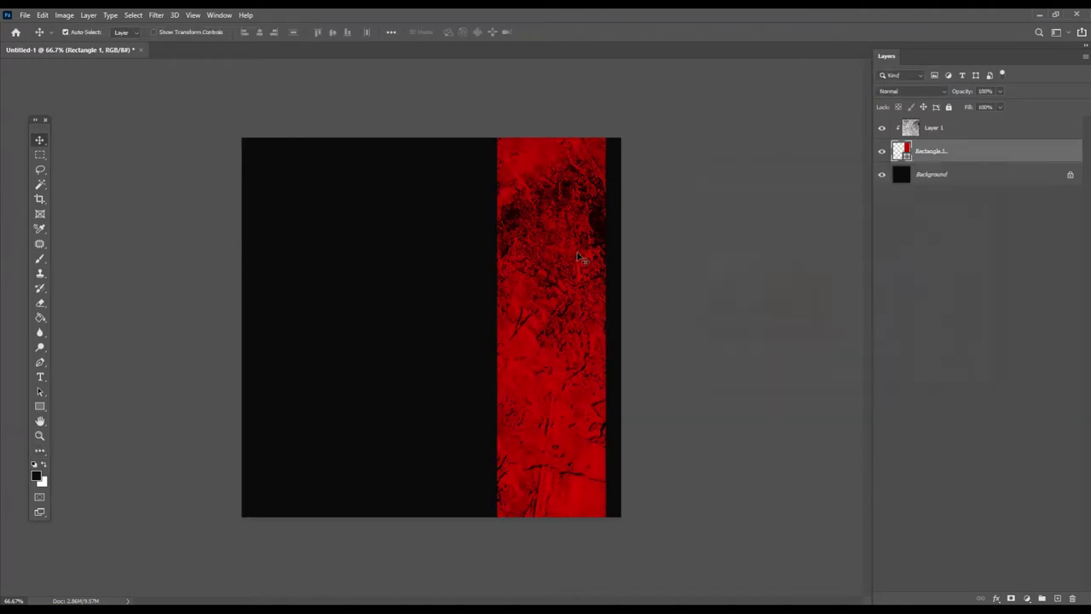
{"action": "left_click_drag", "start_coordinate": [587, 253], "coordinate": [595, 212]}
{"action": "left_click_drag", "start_coordinate": [450, 342], "coordinate": [452, 343]}
- Start a 100 pt text layer and choose a font from a 'down' font search
{"action": "key", "text": "t"}
{"action": "left_click", "coordinate": [383, 336]}
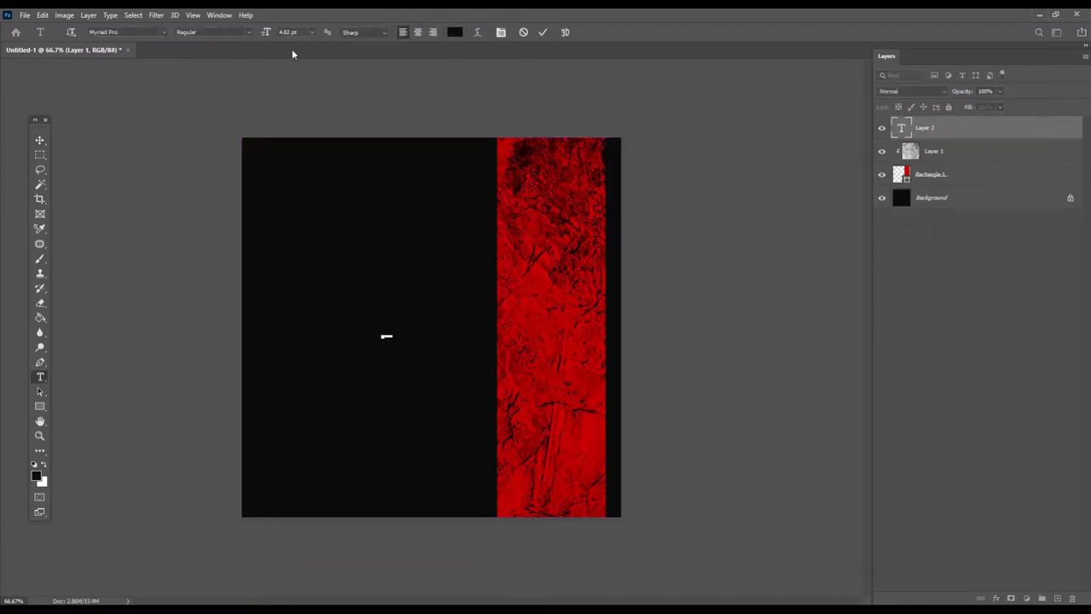
{"action": "left_click_drag", "start_coordinate": [266, 31], "coordinate": [315, 31]}
{"action": "type", "text": "100"}
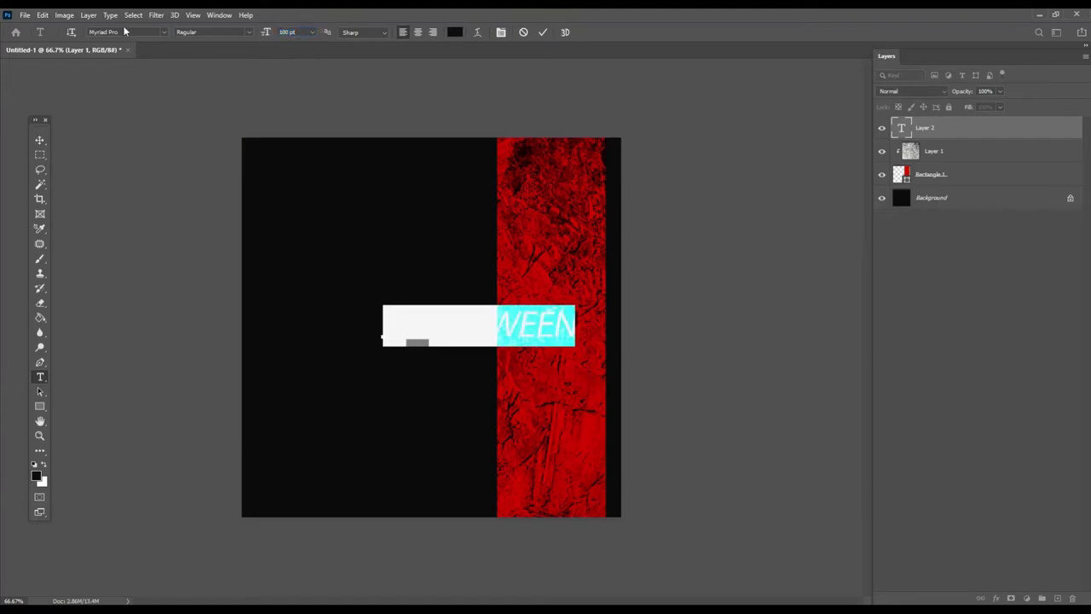
{"action": "type", "text": "downcl"}
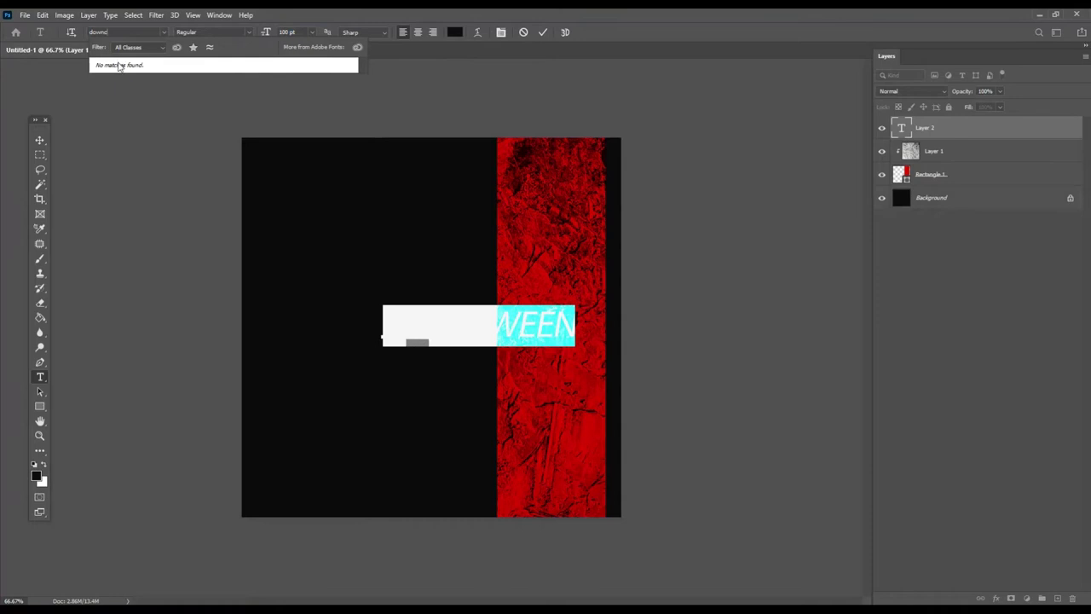
{"action": "key", "text": "BackSpace"}
{"action": "key", "text": "ctrl+a"}
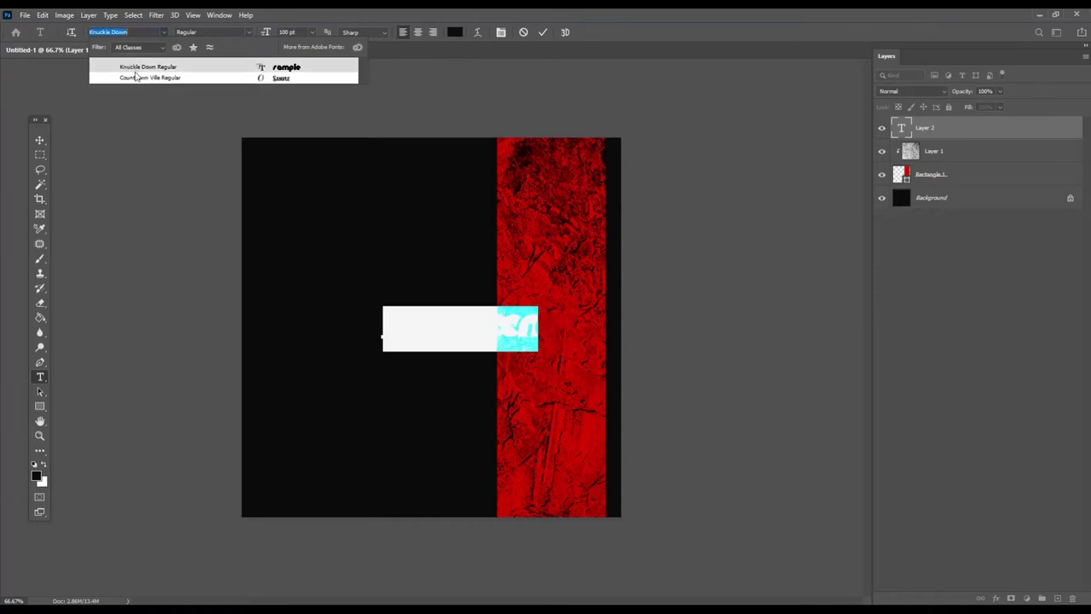
{"action": "key", "text": "BackSpace"}
{"action": "type", "text": "d"}
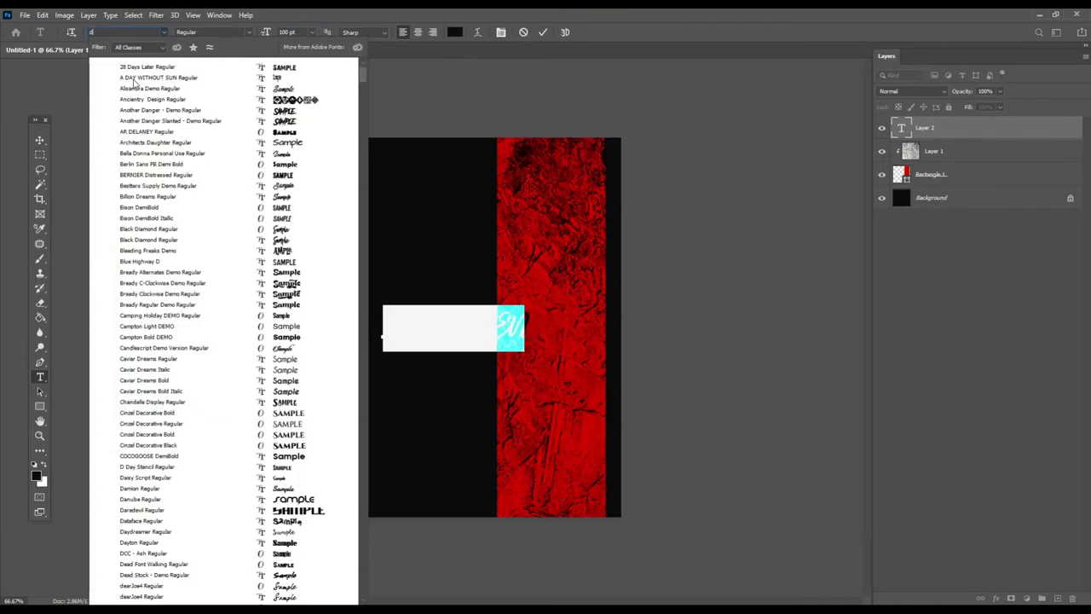
{"action": "type", "text": "own"}
{"action": "left_click", "coordinate": [134, 78]}
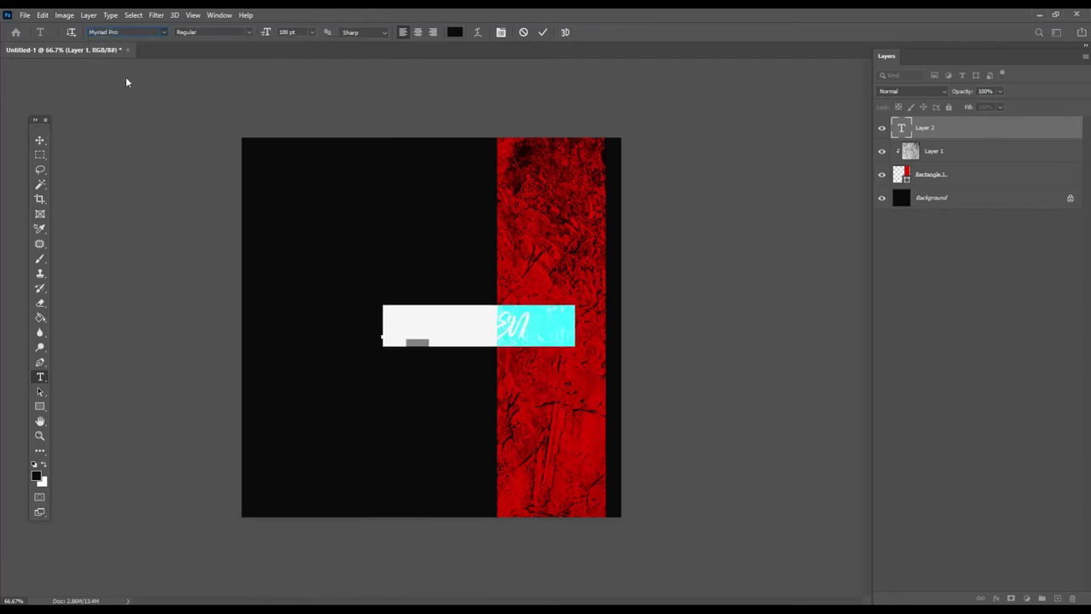
{"action": "left_click", "coordinate": [38, 140]}
- Select the halloween text, apply the Downcome font, and open the Character panel
{"action": "double_click", "coordinate": [497, 369]}
{"action": "left_click", "coordinate": [468, 373]}
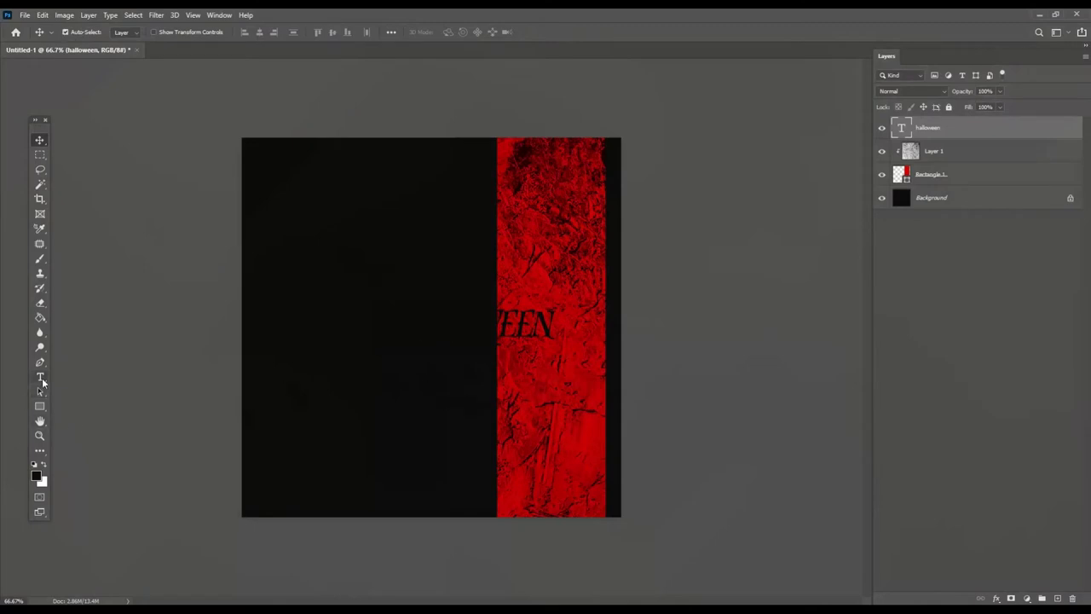
{"action": "left_click", "coordinate": [40, 380]}
{"action": "double_click", "coordinate": [526, 354]}
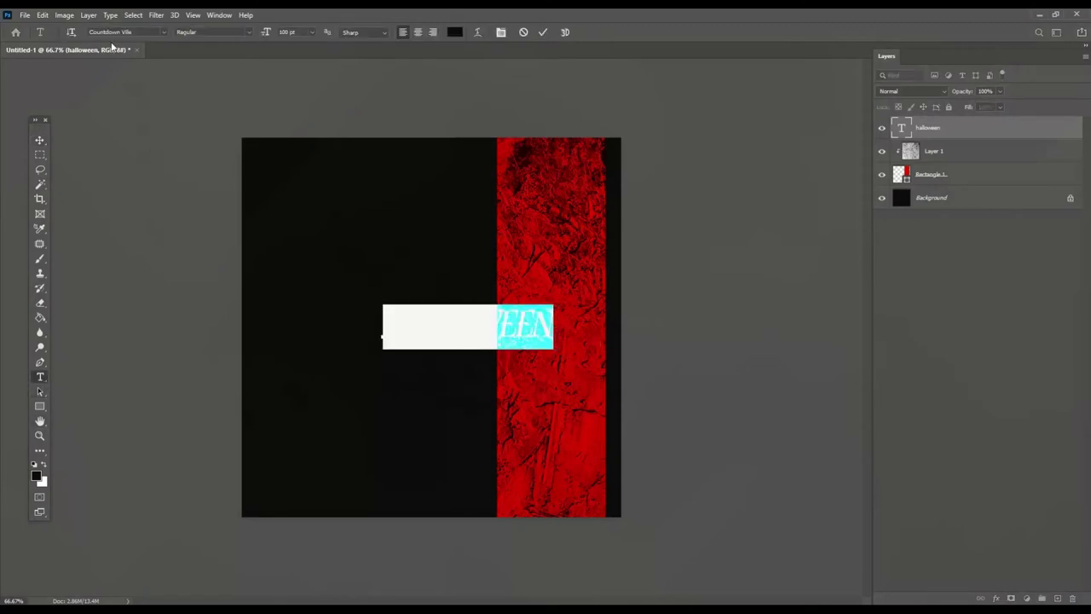
{"action": "type", "text": "don"}
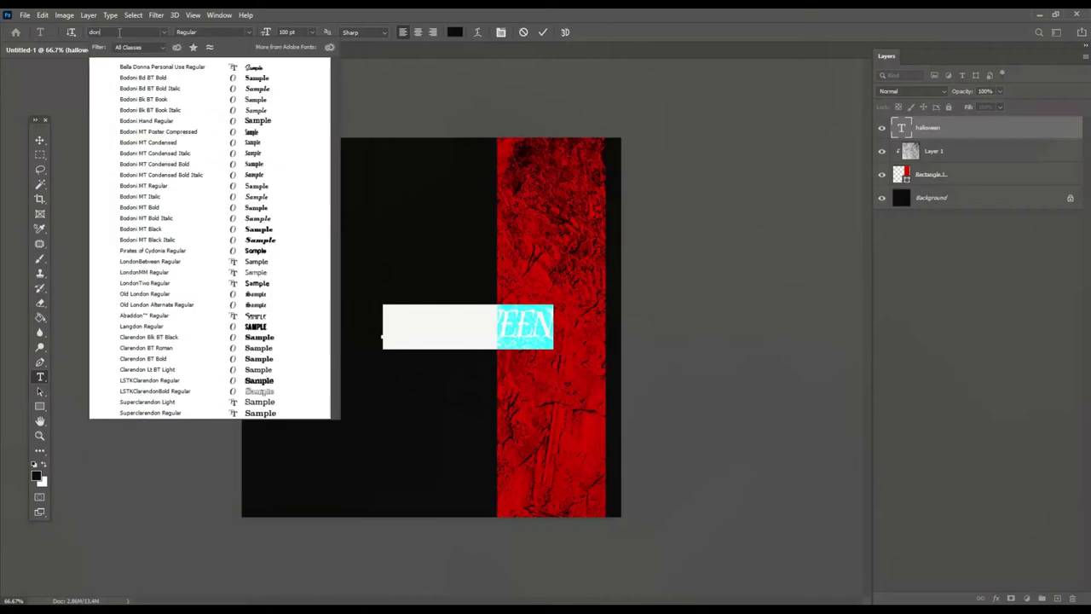
{"action": "key", "text": "BackSpace"}
{"action": "type", "text": "wn"}
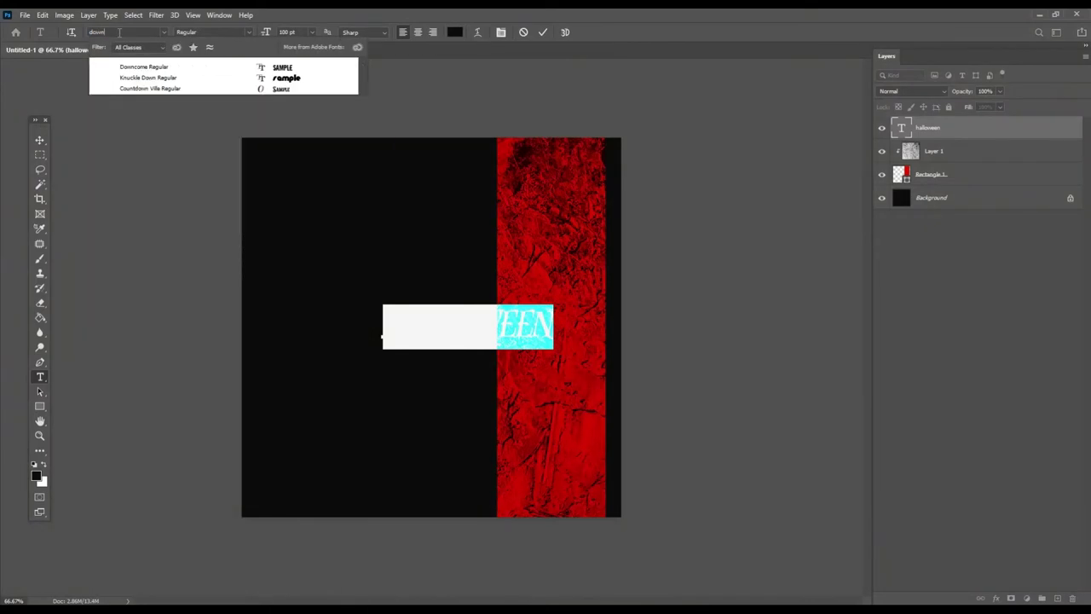
{"action": "left_click", "coordinate": [140, 67]}
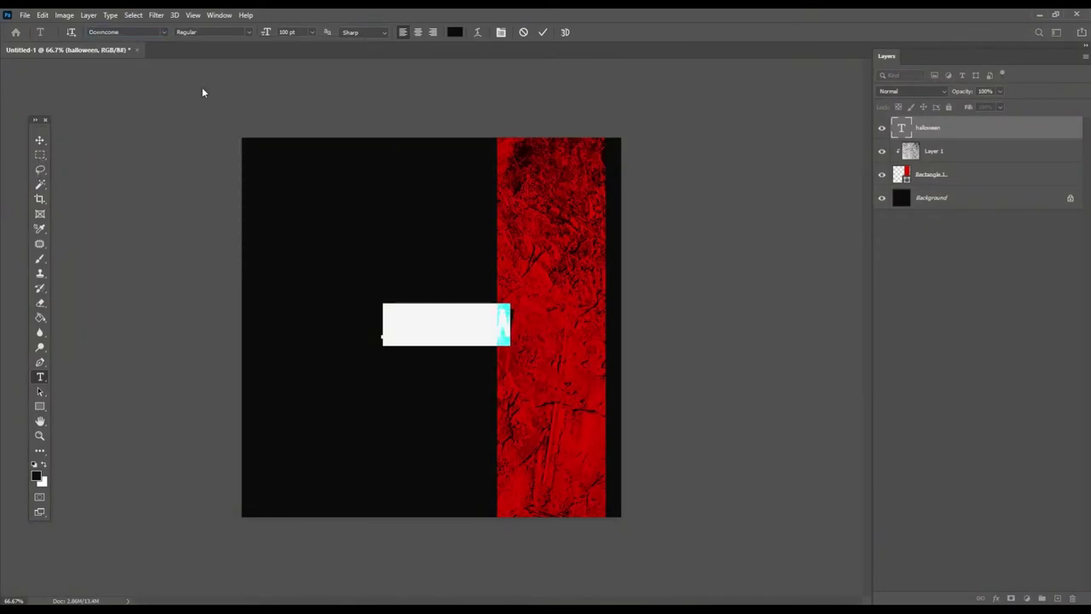
{"action": "left_click", "coordinate": [500, 34]}
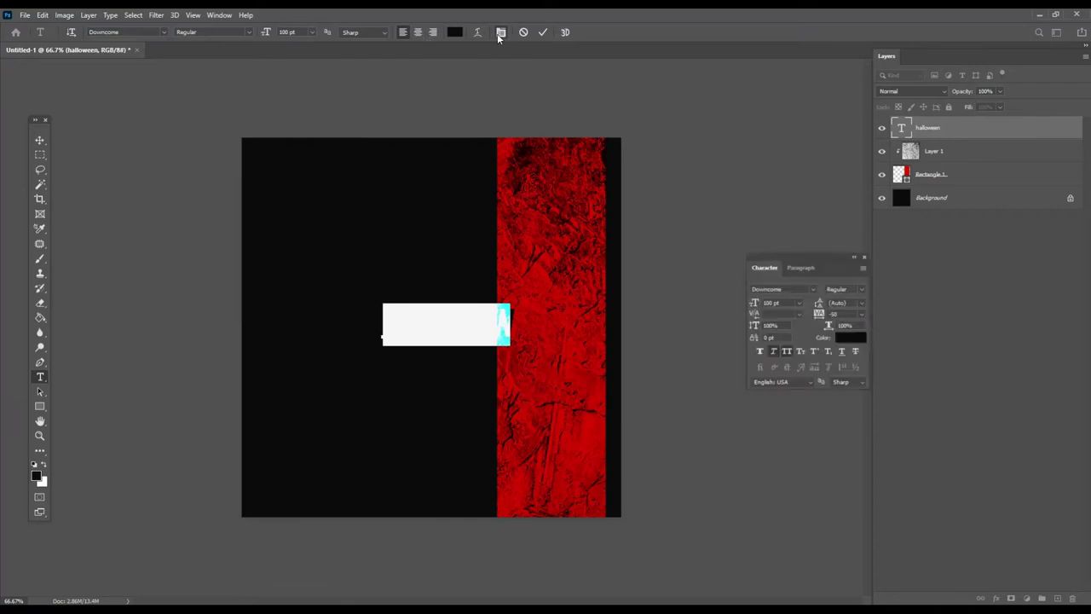
{"action": "left_click", "coordinate": [775, 353]}
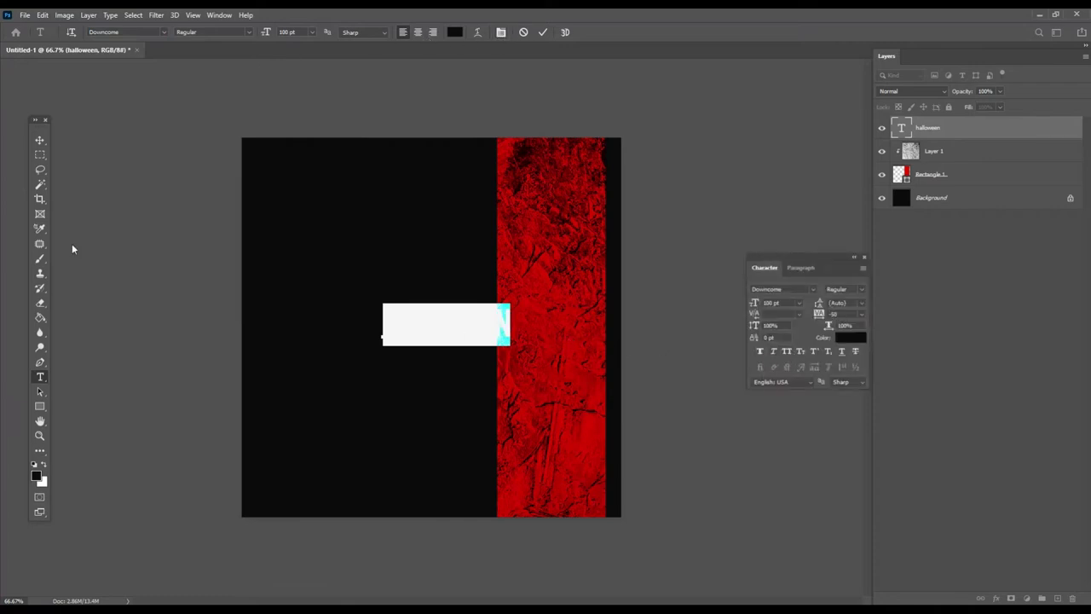
- Rotate the HALLOWEEN text -90°, enlarge it, and place it along the red strip
{"action": "left_click", "coordinate": [40, 141]}
{"action": "key", "text": "ctrl+t"}
{"action": "mouse_move", "coordinate": [515, 292]}
{"action": "left_mouse_down"}
{"action": "mouse_move", "coordinate": [475, 232]}
{"action": "mouse_move", "coordinate": [433, 262]}
{"action": "mouse_move", "coordinate": [560, 276]}
{"action": "mouse_move", "coordinate": [617, 108]}
{"action": "left_mouse_up"}
{"action": "left_click_drag", "start_coordinate": [561, 224], "coordinate": [574, 223]}
{"action": "left_click_drag", "start_coordinate": [627, 102], "coordinate": [636, 81]}
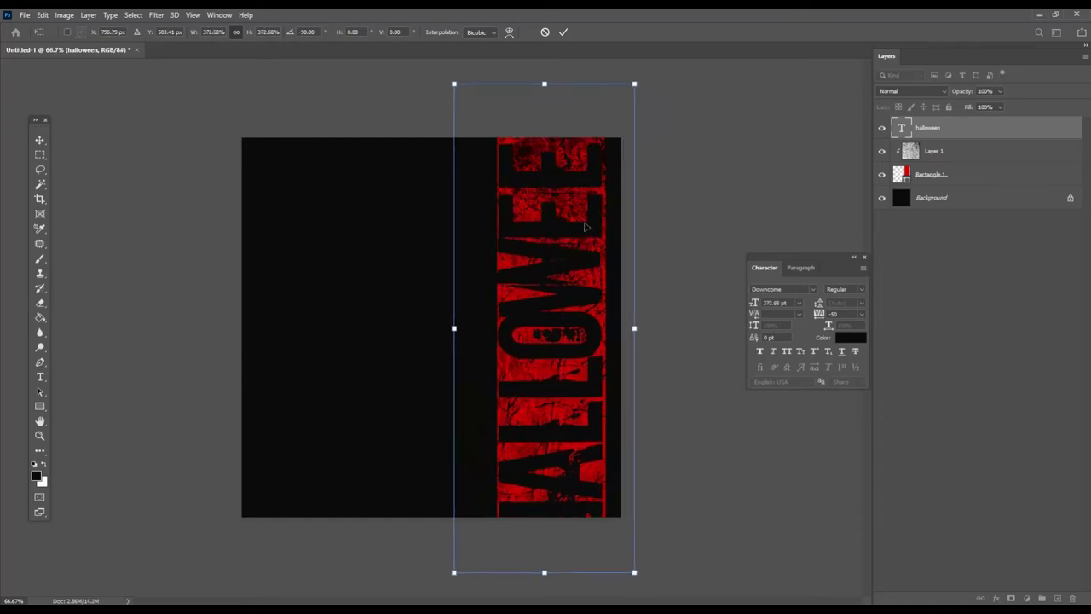
{"action": "left_click_drag", "start_coordinate": [588, 256], "coordinate": [588, 222]}
{"action": "key", "text": "Return"}
{"action": "left_click_drag", "start_coordinate": [573, 418], "coordinate": [566, 426]}
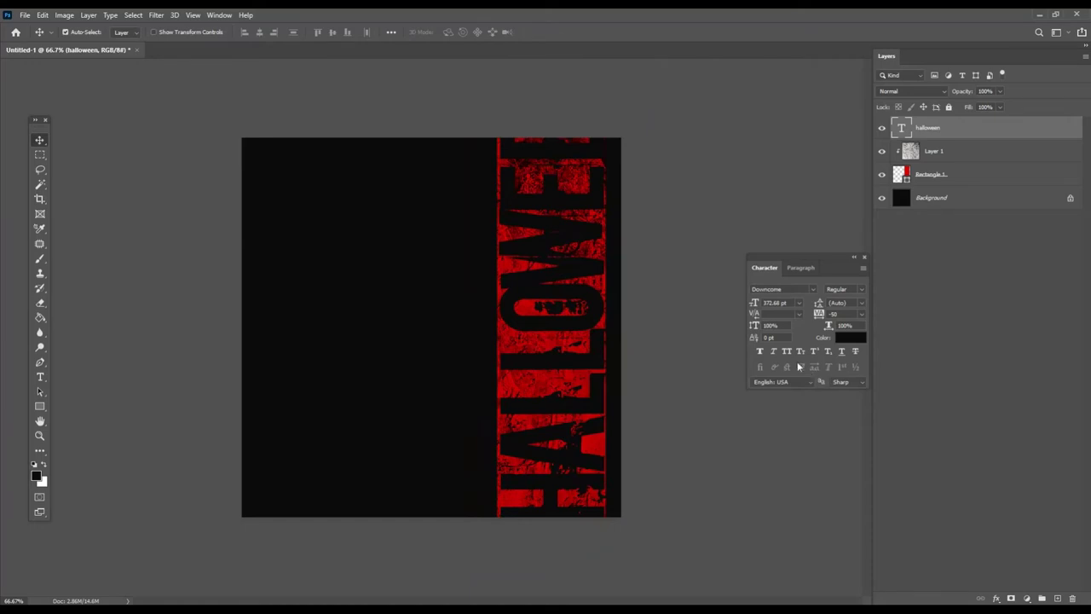
- Make the text Faux Italic with Luminosity blending, and close the Character panel
{"action": "left_click", "coordinate": [774, 353]}
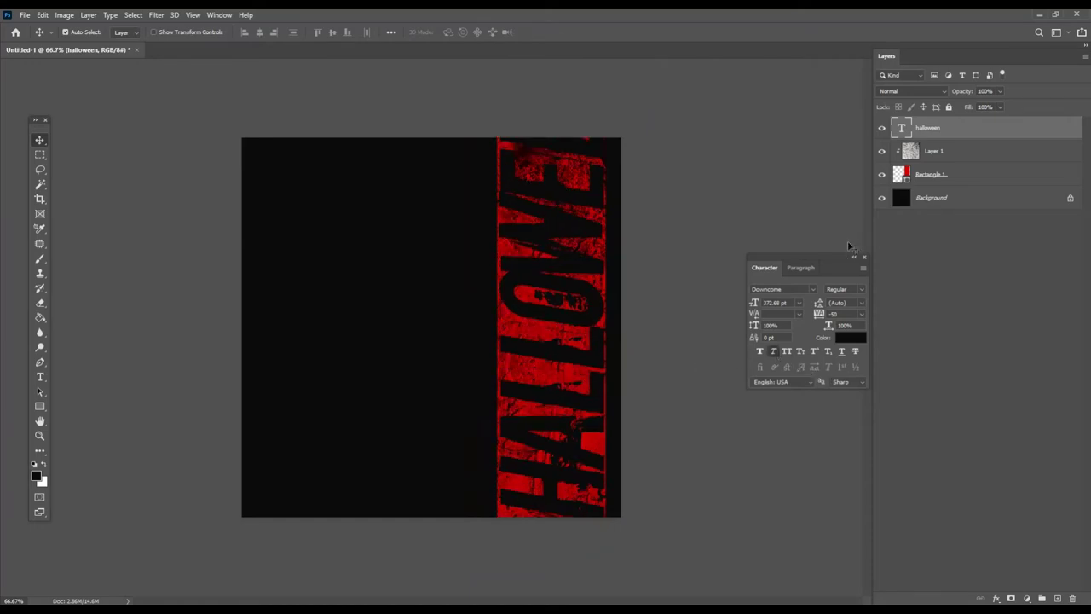
{"action": "left_click", "coordinate": [924, 91]}
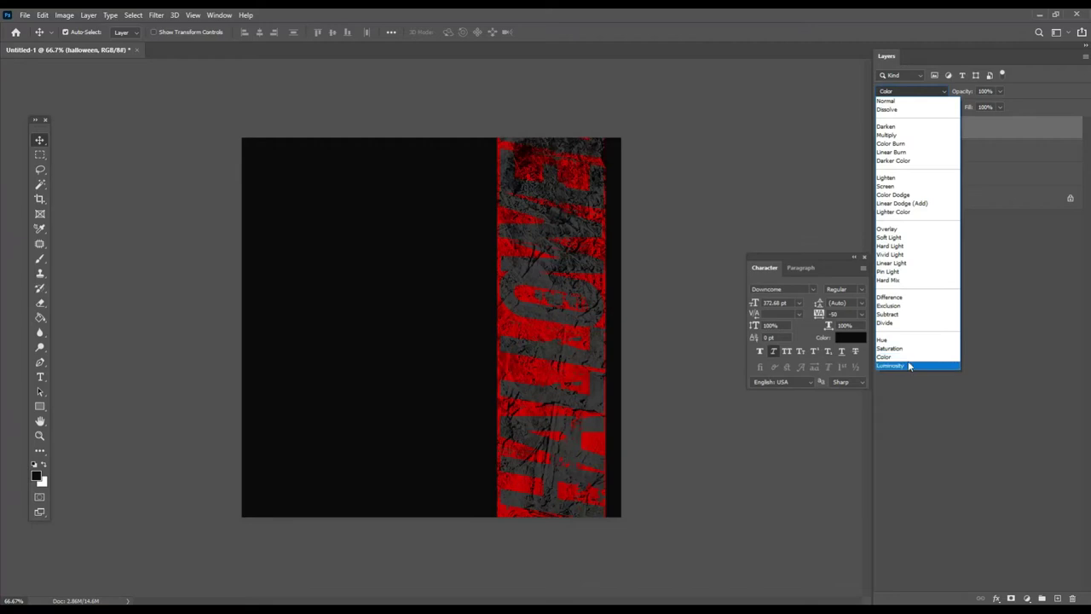
{"action": "left_click", "coordinate": [908, 366]}
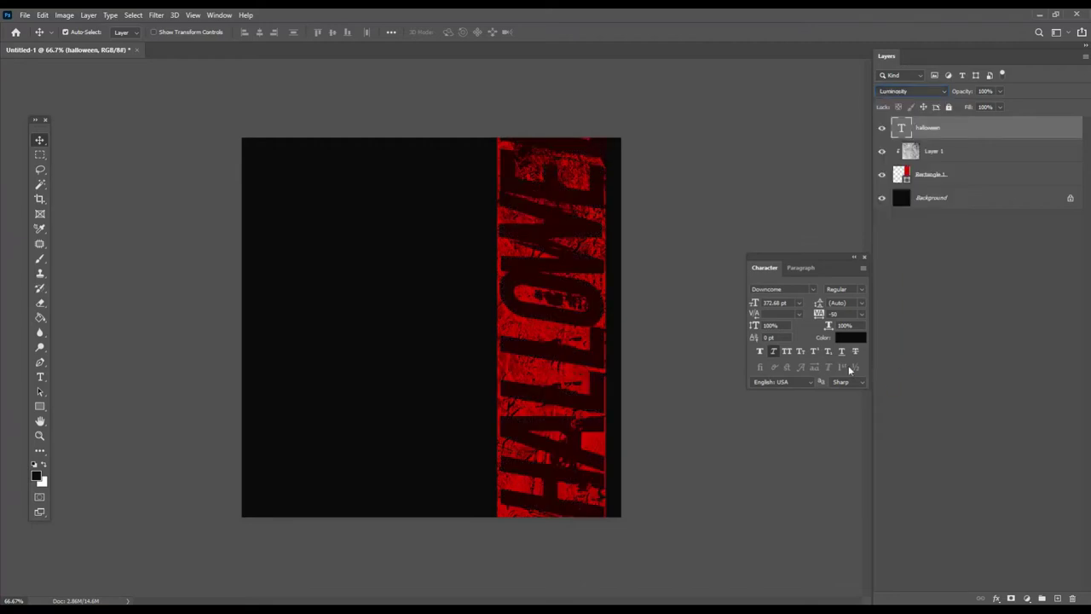
{"action": "left_click", "coordinate": [864, 257]}
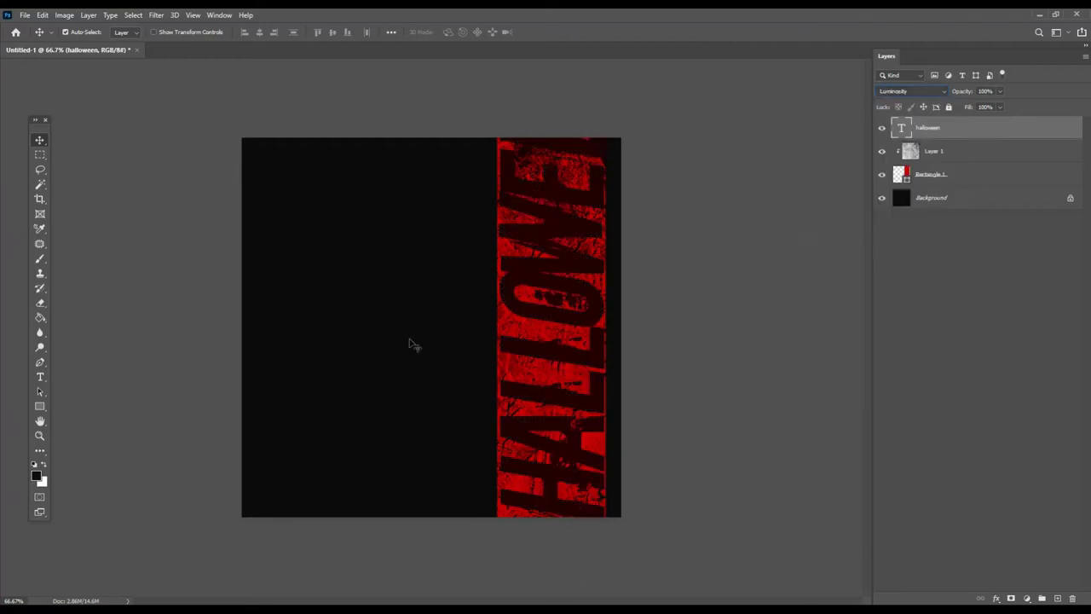
- Open 7.jpg and convert its locked Background into Layer 0
{"action": "left_click", "coordinate": [29, 16]}
{"action": "left_click", "coordinate": [43, 39]}
{"action": "double_click", "coordinate": [505, 102]}
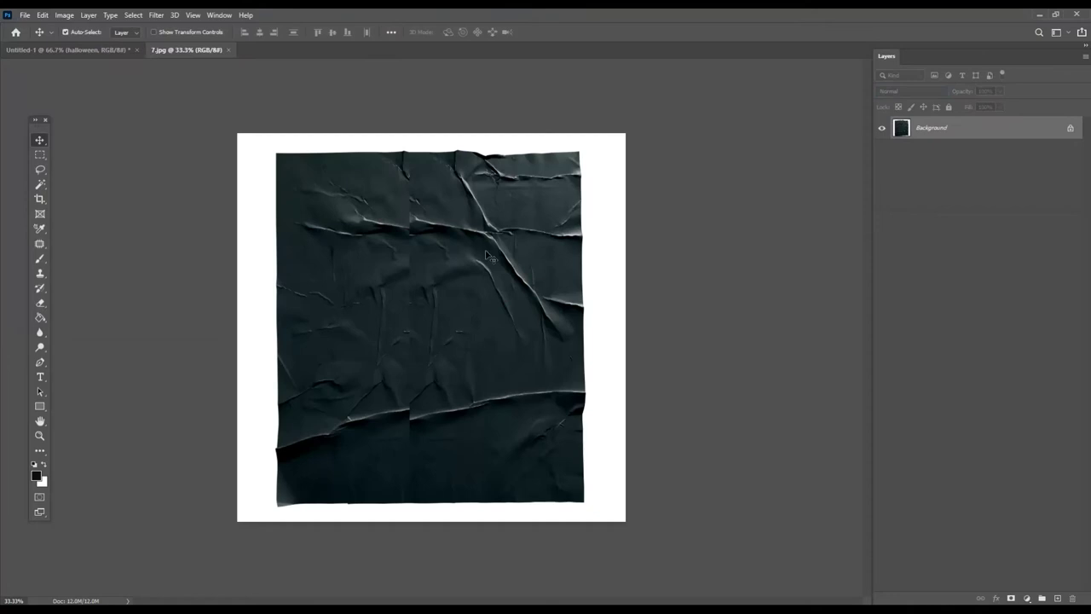
{"action": "left_click", "coordinate": [88, 16]}
{"action": "mouse_move", "coordinate": [128, 27]}
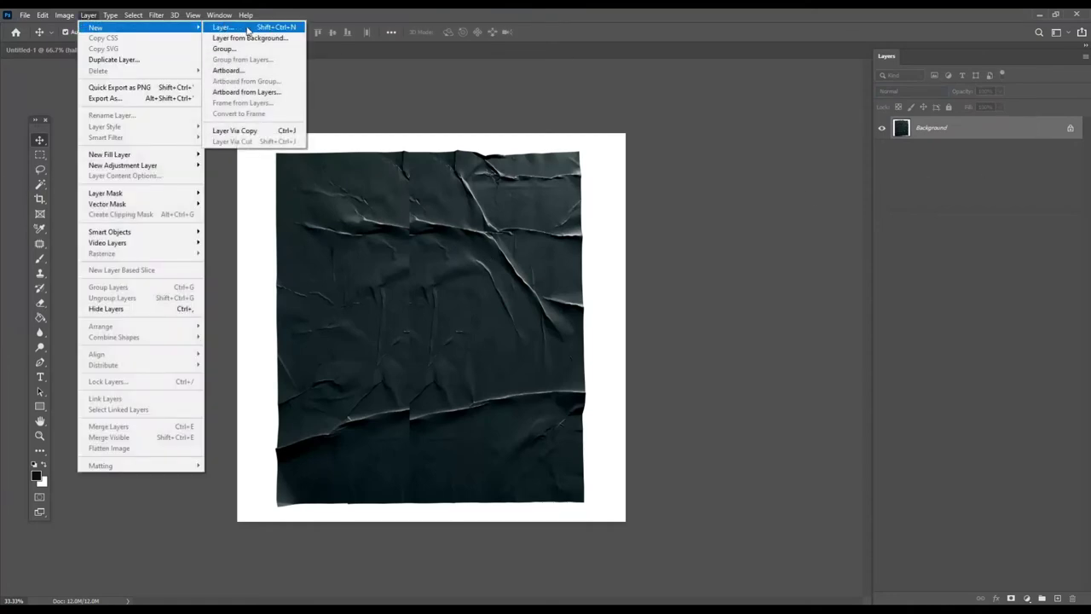
{"action": "left_click", "coordinate": [249, 40]}
{"action": "left_click", "coordinate": [650, 186]}
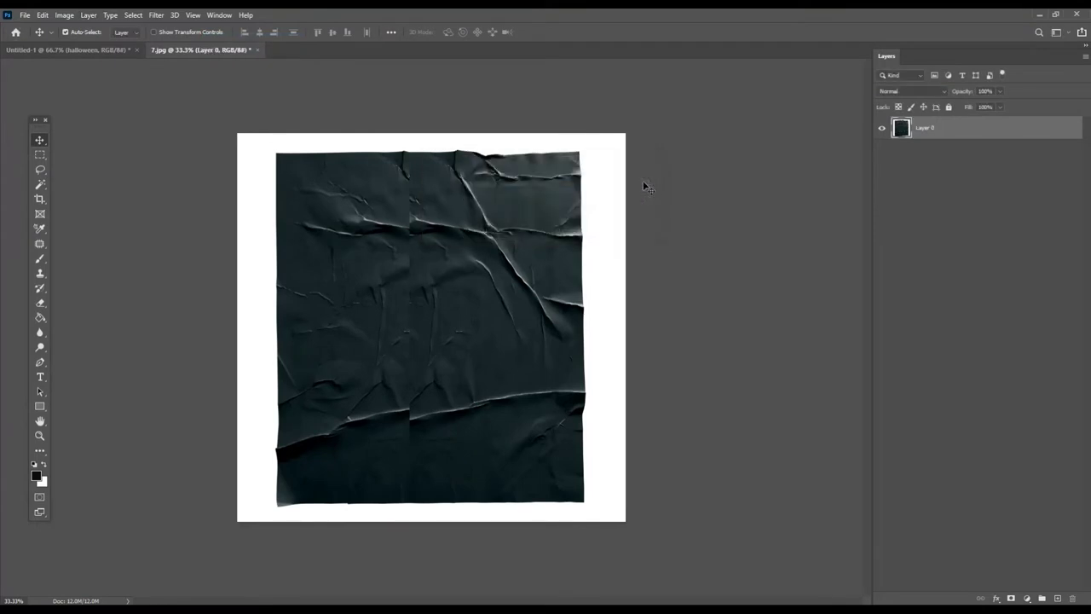
- Magic-erase the white border to transparency and drag the layer to the Untitled-1 tab
{"action": "left_click", "coordinate": [38, 305]}
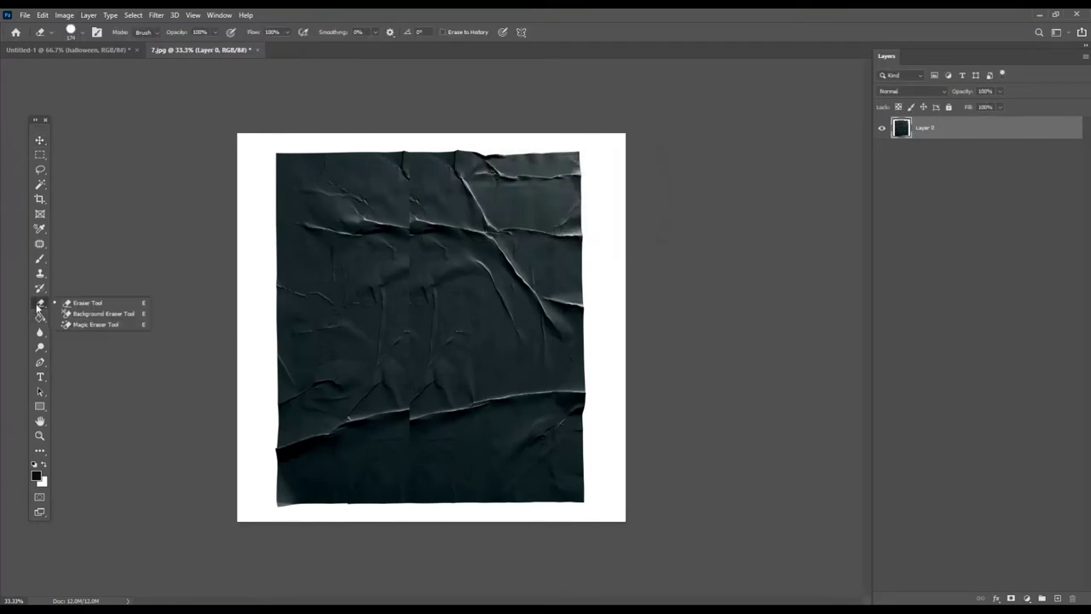
{"action": "left_click", "coordinate": [85, 325]}
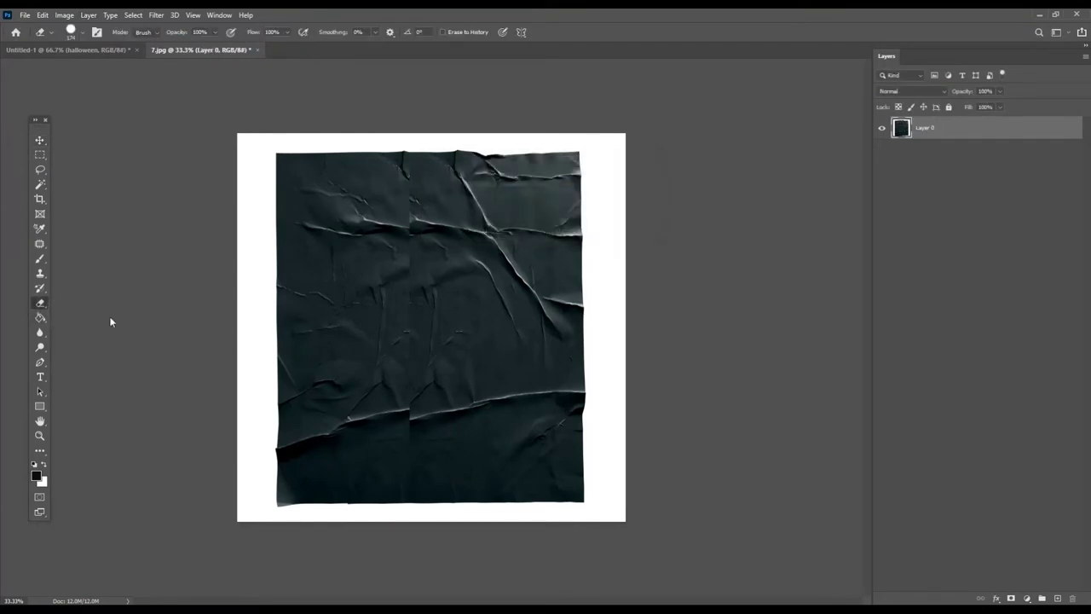
{"action": "left_click", "coordinate": [262, 254]}
{"action": "left_click", "coordinate": [38, 141]}
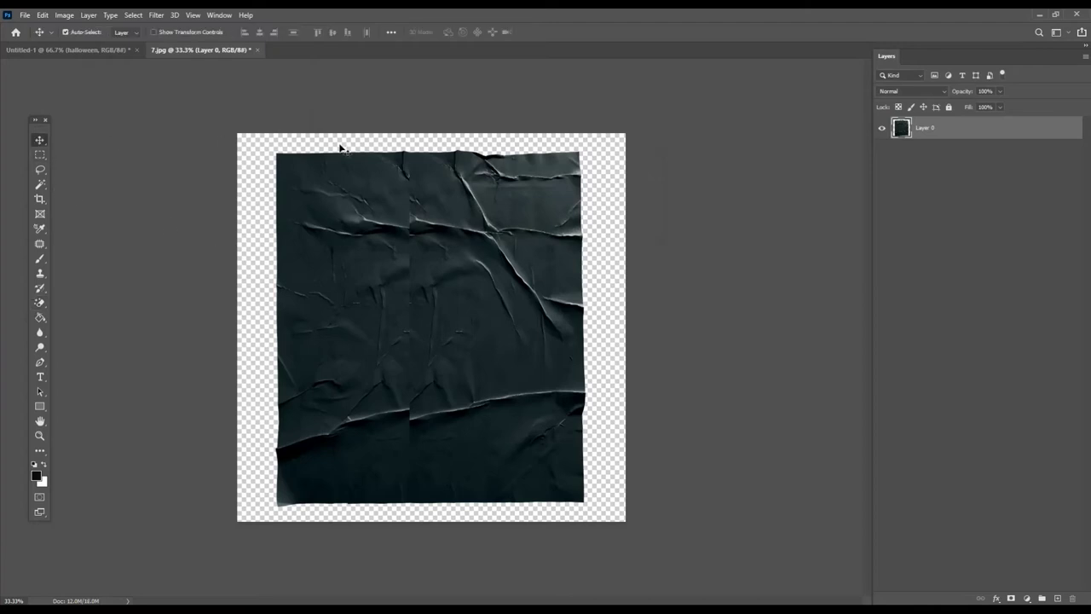
{"action": "left_click_drag", "start_coordinate": [341, 145], "coordinate": [85, 53]}
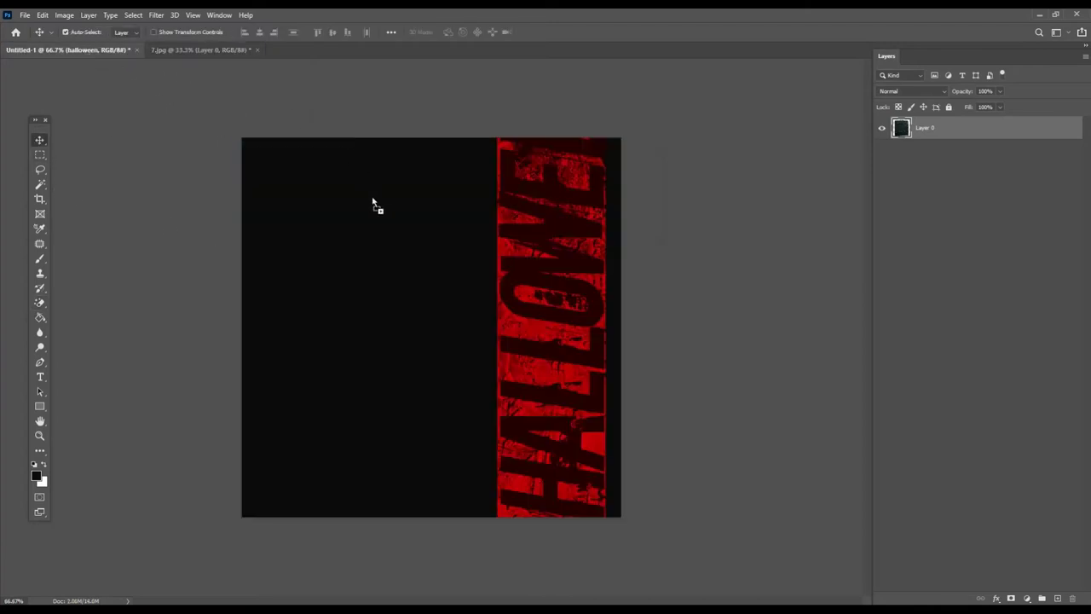
- Drop the crumpled texture into Untitled-1, position it, and convert it to a Smart Object
{"action": "left_click_drag", "start_coordinate": [373, 201], "coordinate": [534, 286]}
{"action": "left_click", "coordinate": [42, 15]}
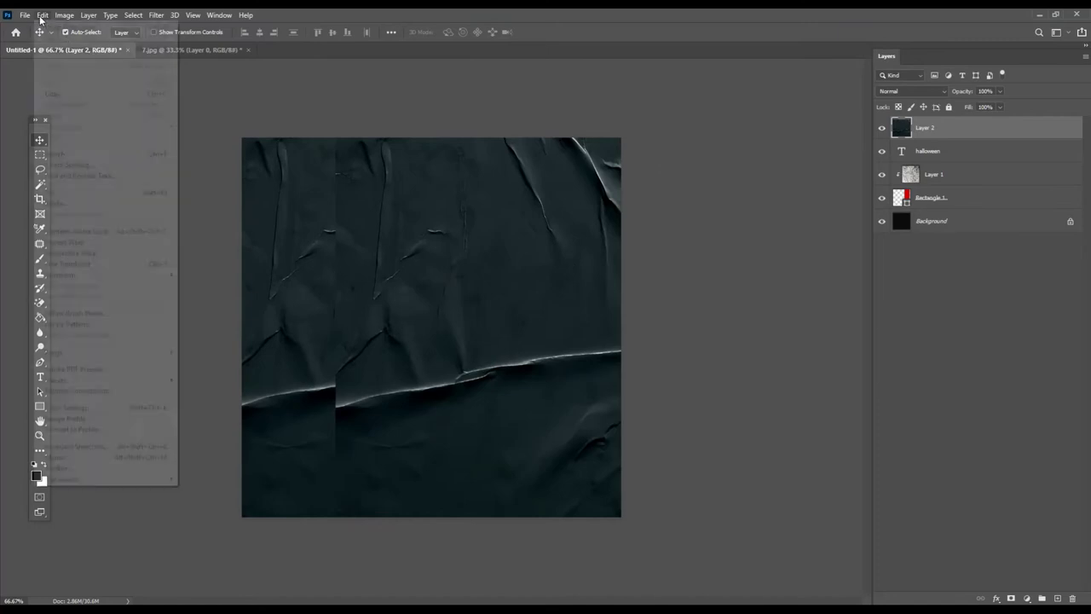
{"action": "left_click", "coordinate": [85, 263]}
{"action": "mouse_move", "coordinate": [239, 267]}
{"action": "left_mouse_down"}
{"action": "mouse_move", "coordinate": [194, 107]}
{"action": "mouse_move", "coordinate": [323, 237]}
{"action": "left_mouse_up"}
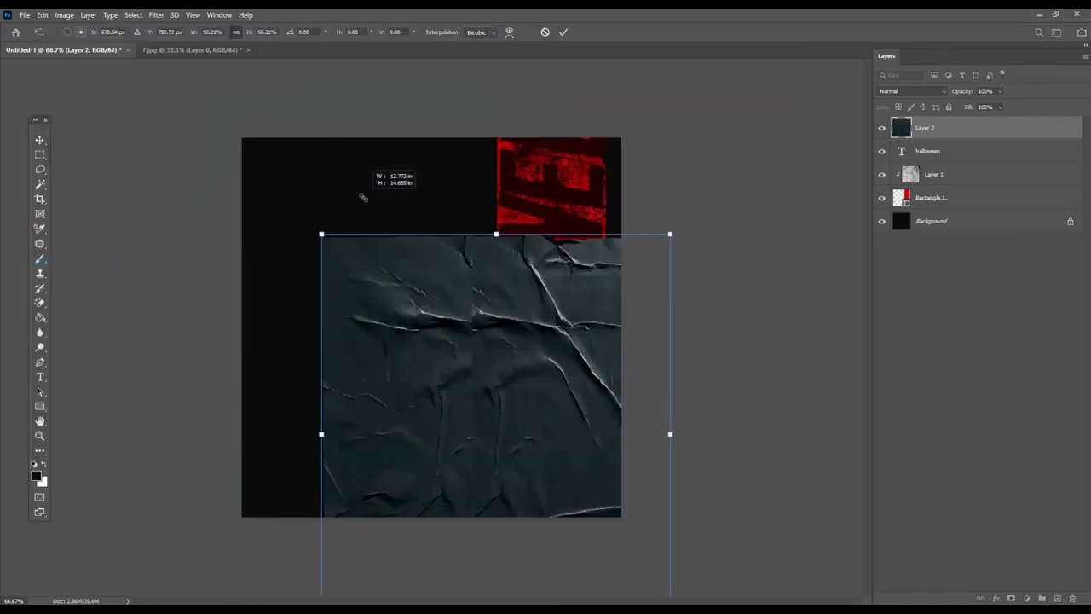
{"action": "key", "text": "Return"}
{"action": "right_click", "coordinate": [934, 130]}
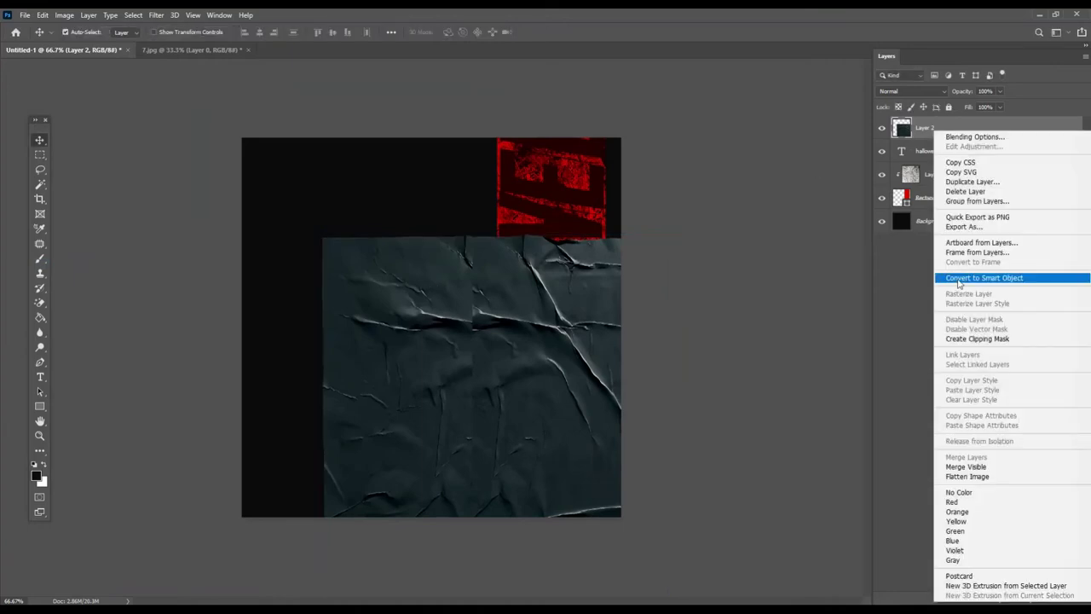
{"action": "left_click", "coordinate": [984, 277]}
- Scale the texture to cover the canvas and draw a black 613 × 655 px Rectangle 2 on it
{"action": "left_click_drag", "start_coordinate": [460, 247], "coordinate": [442, 258]}
{"action": "key", "text": "ctrl+t"}
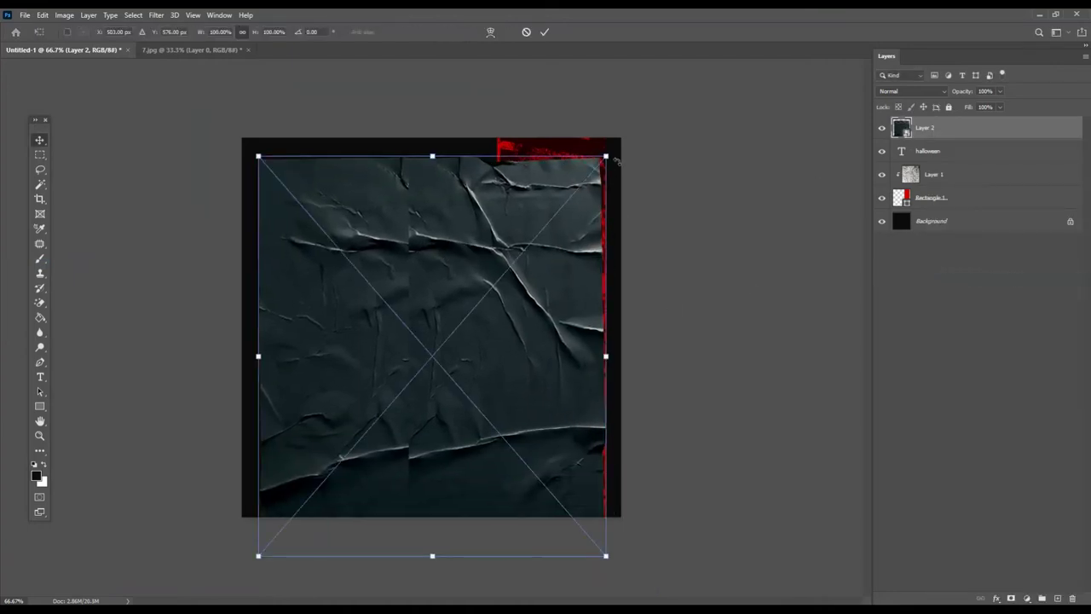
{"action": "left_click_drag", "start_coordinate": [606, 154], "coordinate": [573, 194]}
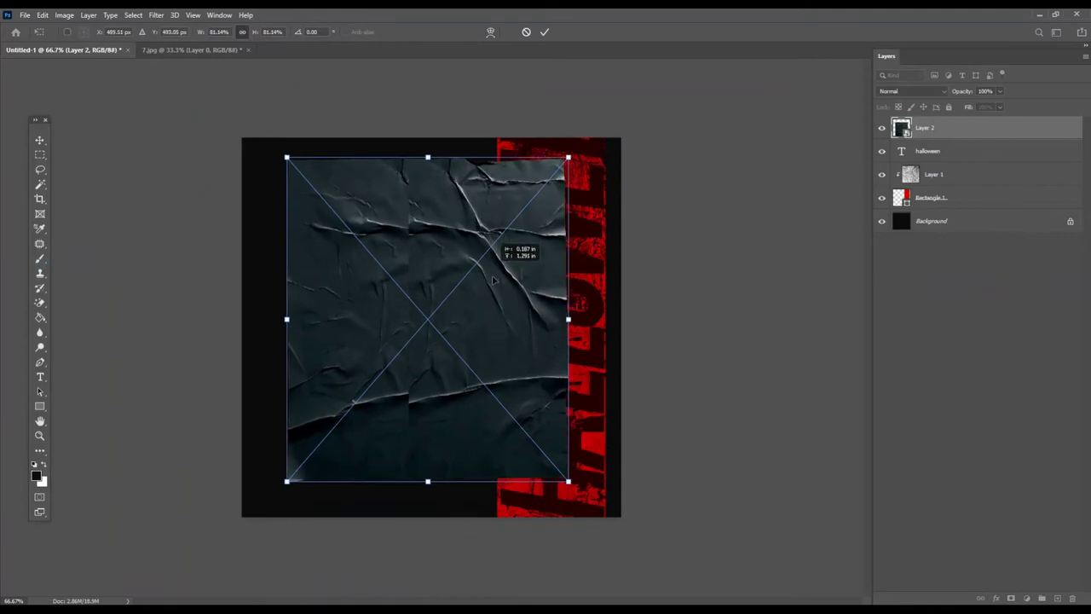
{"action": "left_click_drag", "start_coordinate": [495, 310], "coordinate": [494, 292]}
{"action": "key", "text": "Return"}
{"action": "key", "text": "ctrl+t"}
{"action": "left_click_drag", "start_coordinate": [289, 174], "coordinate": [285, 162]}
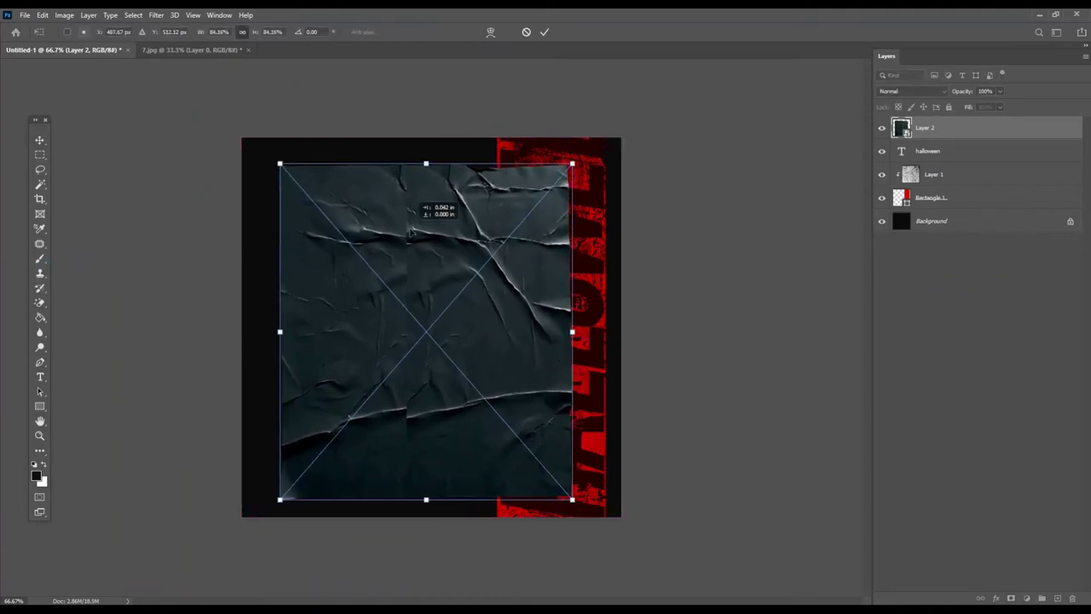
{"action": "key", "text": "Return"}
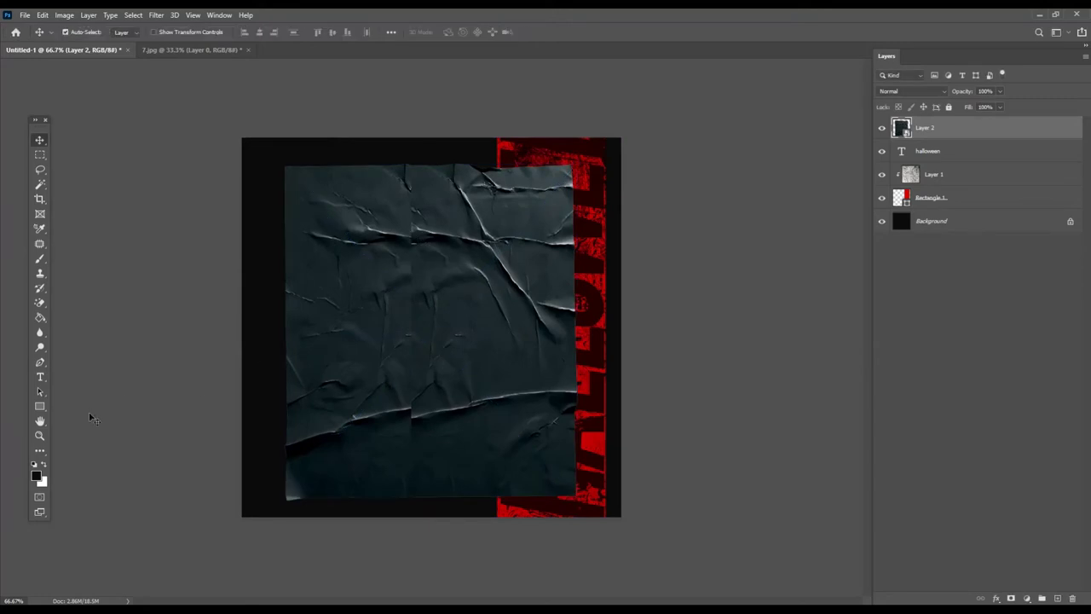
{"action": "left_click", "coordinate": [38, 406]}
{"action": "left_click_drag", "start_coordinate": [315, 208], "coordinate": [545, 456]}
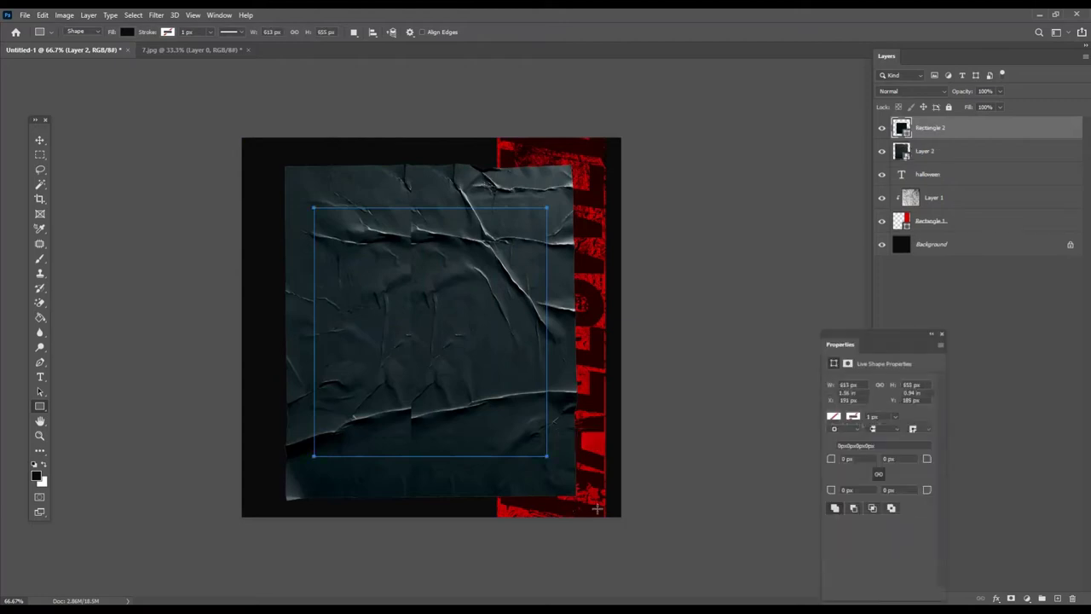
- Enlarge the dark Rectangle 2 inside the frame and close 7.jpg without saving
{"action": "left_click", "coordinate": [942, 333]}
{"action": "key", "text": "ctrl+t"}
{"action": "mouse_move", "coordinate": [430, 207]}
{"action": "left_mouse_down"}
{"action": "mouse_move", "coordinate": [450, 214]}
{"action": "mouse_move", "coordinate": [430, 223]}
{"action": "left_mouse_up"}
{"action": "left_click_drag", "start_coordinate": [547, 222], "coordinate": [574, 182]}
{"action": "left_click_drag", "start_coordinate": [531, 275], "coordinate": [531, 270]}
{"action": "key", "text": "Return"}
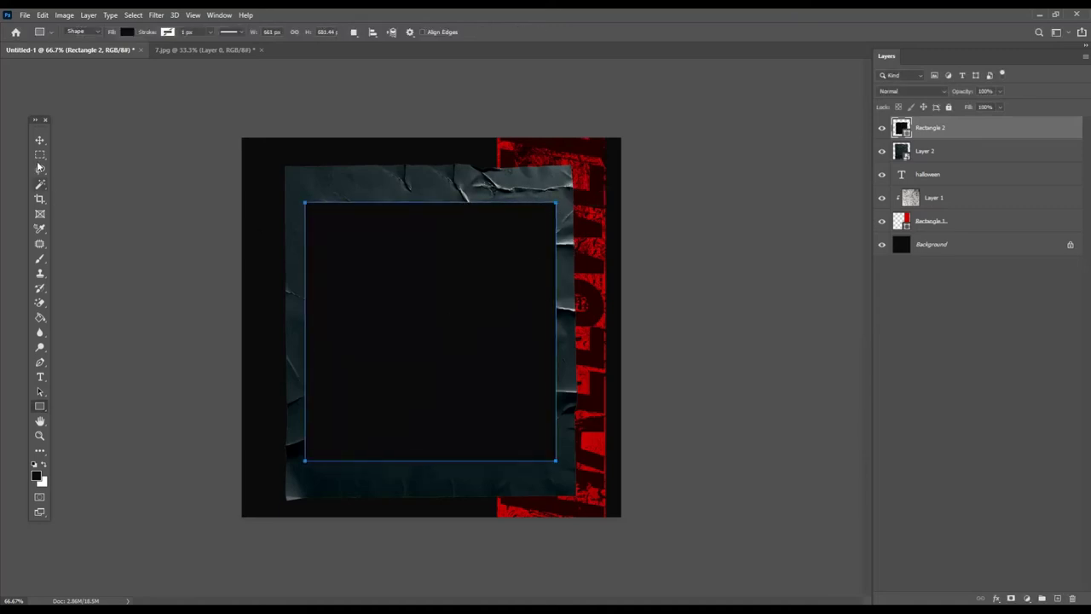
{"action": "left_click", "coordinate": [39, 139]}
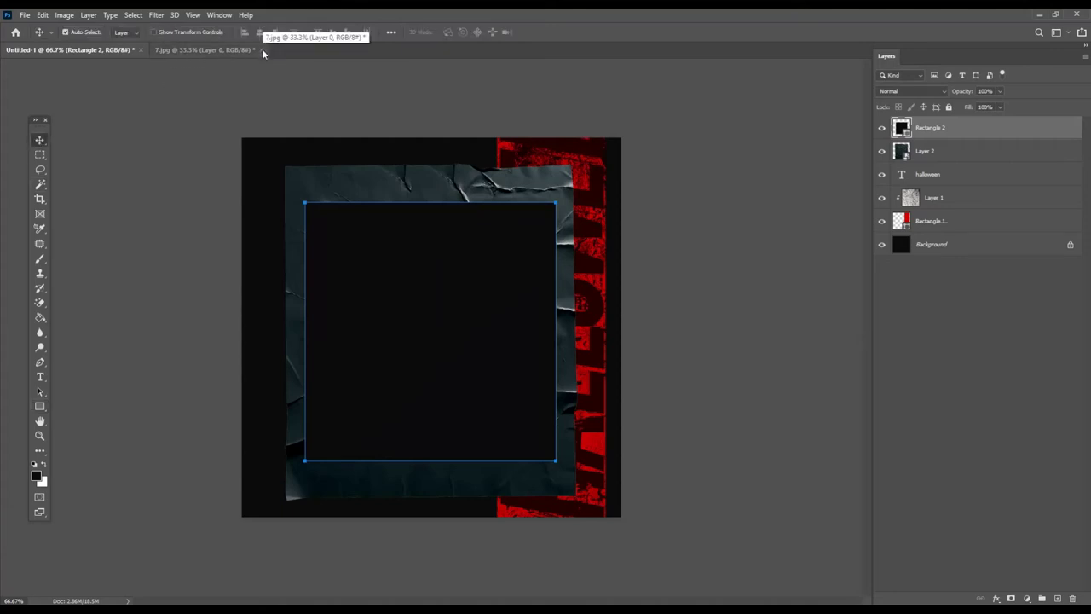
{"action": "left_click", "coordinate": [260, 49]}
{"action": "left_click", "coordinate": [540, 234]}
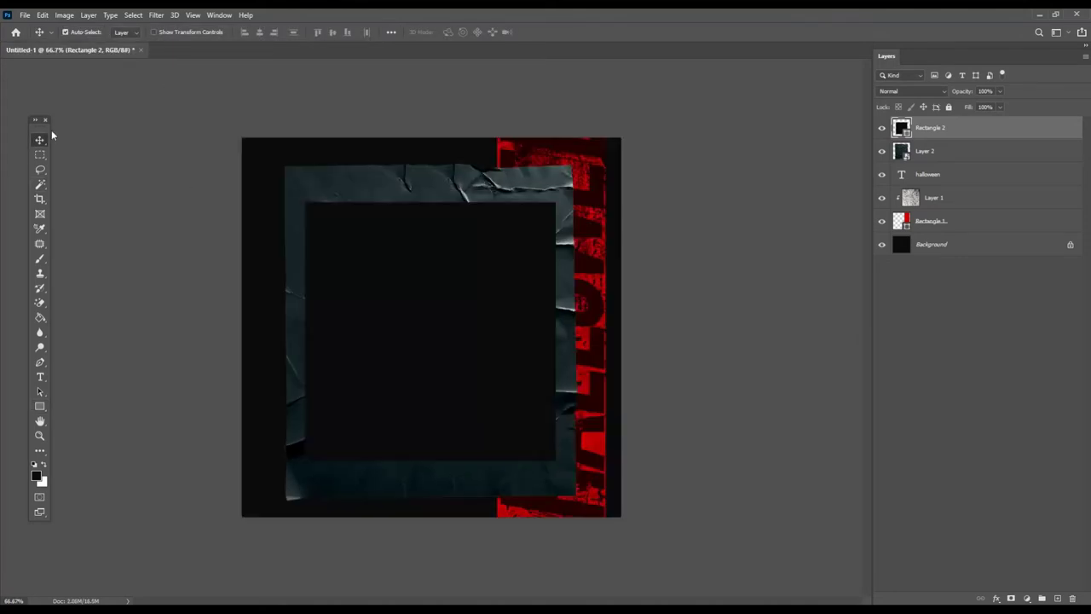
- Bring in the 6.jpg skulls, clip them to Rectangle 2, and scale to 36.6%
{"action": "left_click", "coordinate": [24, 14]}
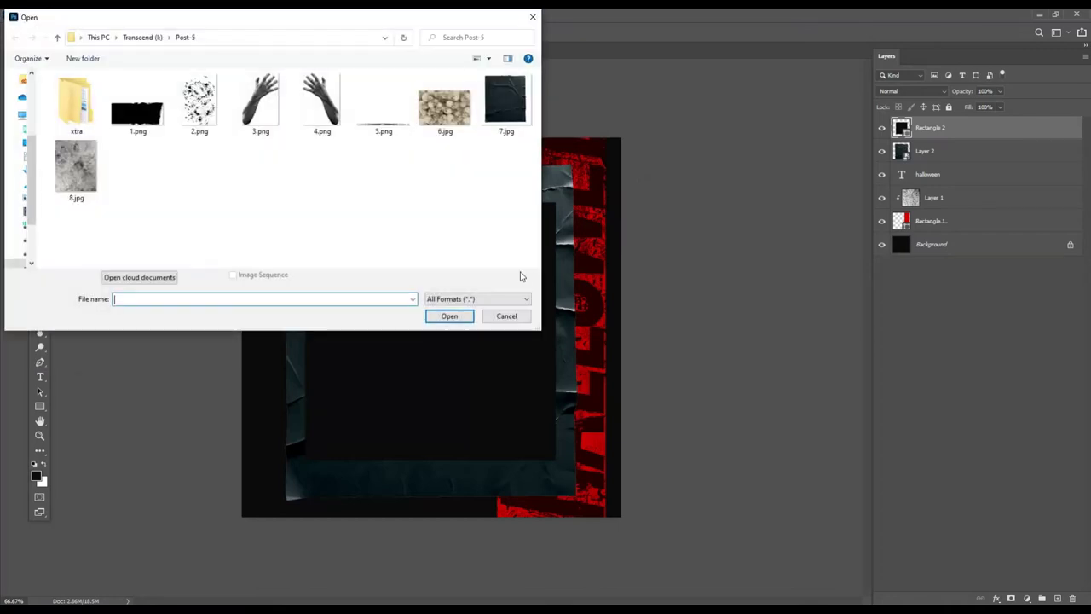
{"action": "double_click", "coordinate": [440, 107]}
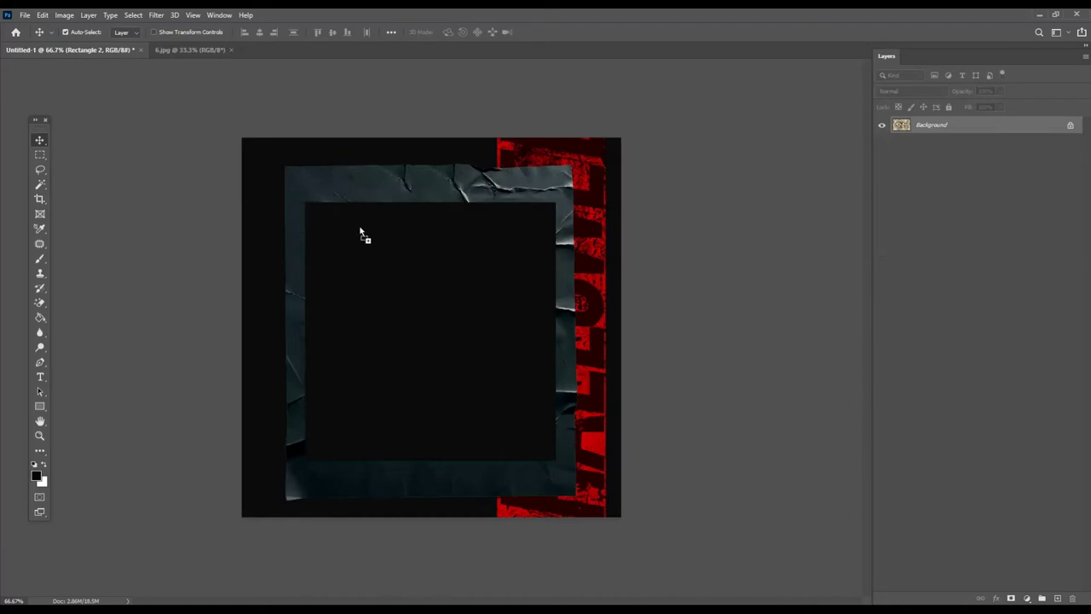
{"action": "left_click_drag", "start_coordinate": [108, 53], "coordinate": [419, 284]}
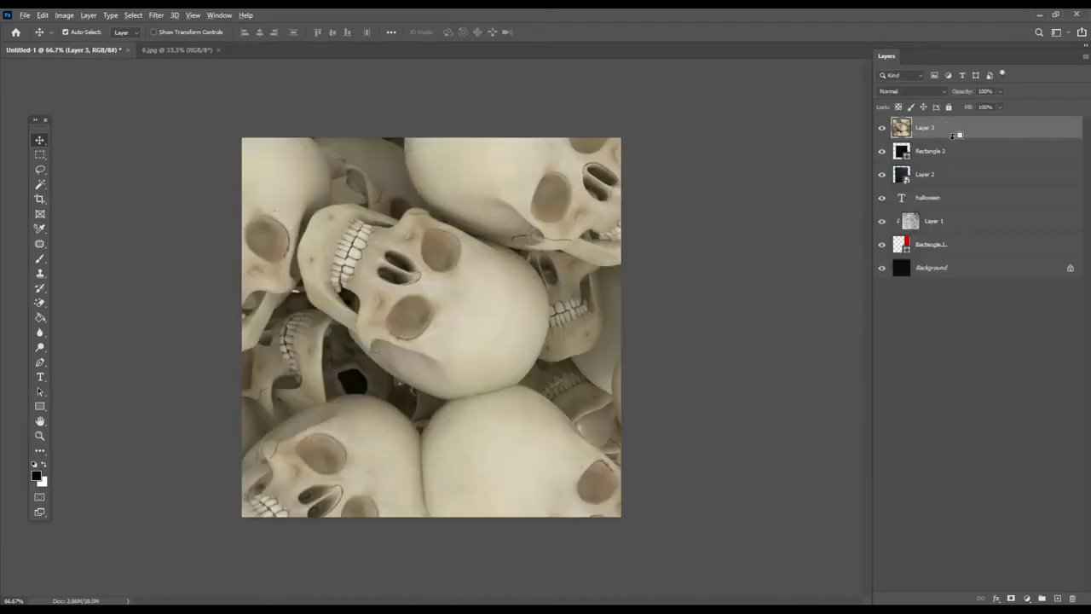
{"action": "left_click", "coordinate": [953, 136], "text": "alt"}
{"action": "key", "text": "ctrl+t"}
{"action": "left_click_drag", "start_coordinate": [810, 392], "coordinate": [708, 452]}
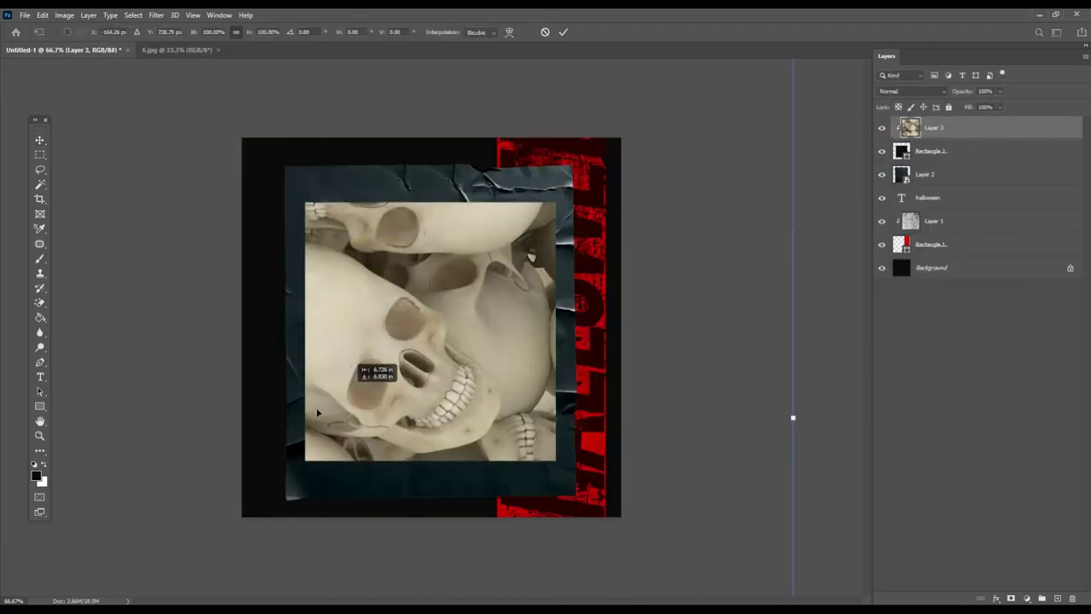
{"action": "mouse_move", "coordinate": [710, 246]}
{"action": "left_mouse_down"}
{"action": "mouse_move", "coordinate": [518, 197]}
{"action": "mouse_move", "coordinate": [602, 225]}
{"action": "left_mouse_up"}
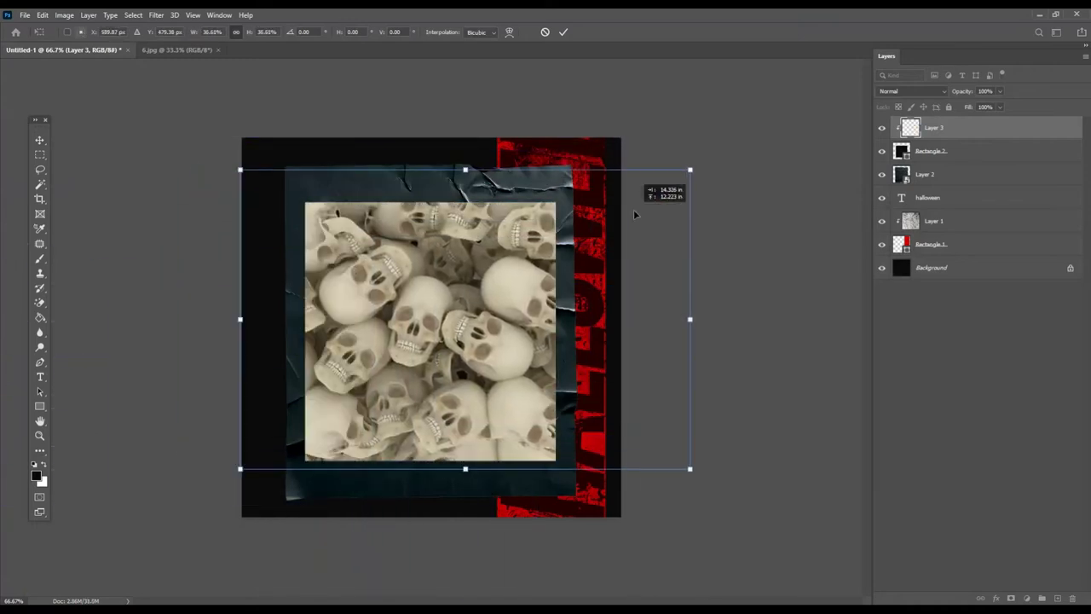
{"action": "key", "text": "Return"}
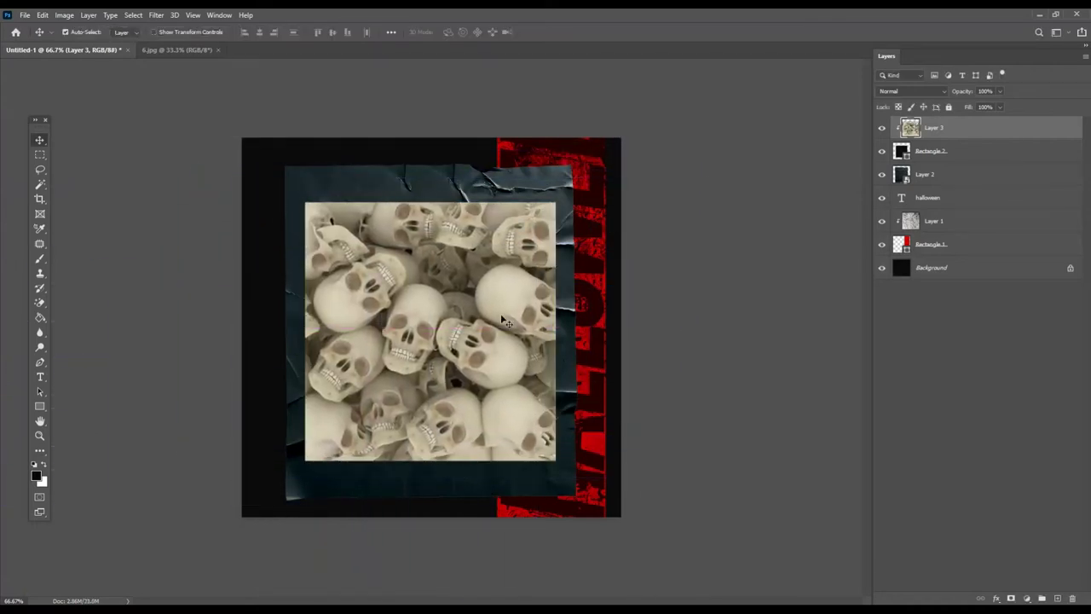
{"action": "left_click_drag", "start_coordinate": [429, 313], "coordinate": [421, 315]}
- Desaturate the skulls with Hue/Saturation at Saturation -100
{"action": "left_click", "coordinate": [64, 14]}
{"action": "mouse_move", "coordinate": [85, 90]}
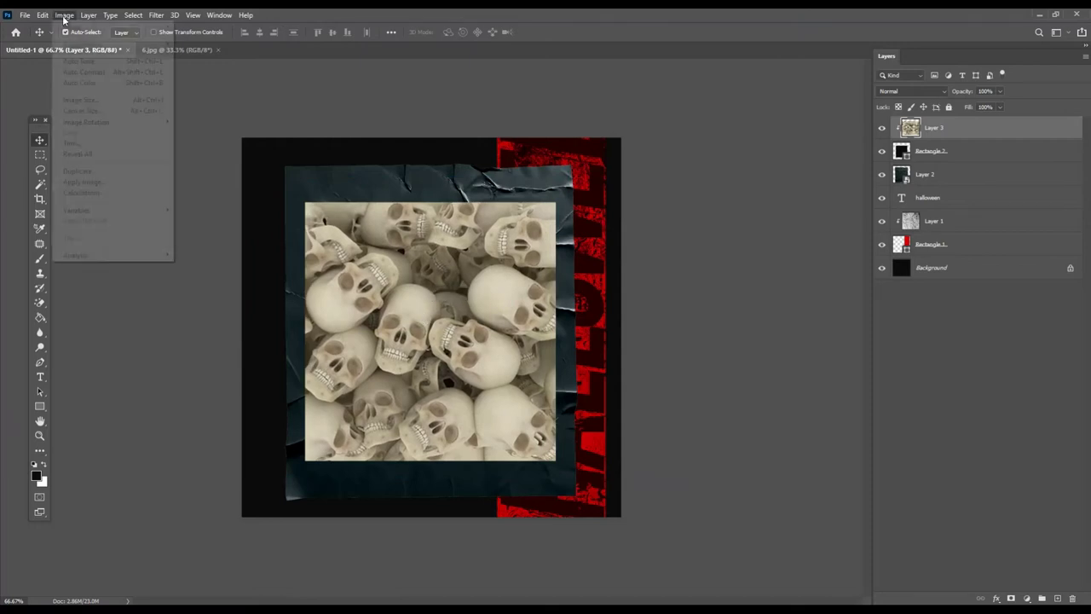
{"action": "left_click", "coordinate": [231, 106]}
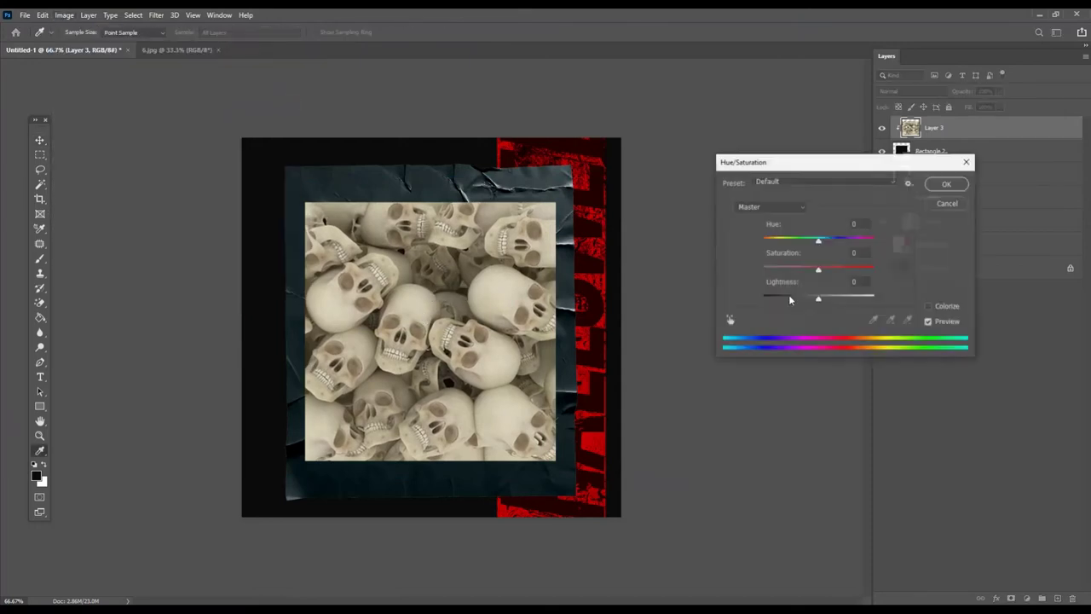
{"action": "left_click_drag", "start_coordinate": [818, 270], "coordinate": [730, 278]}
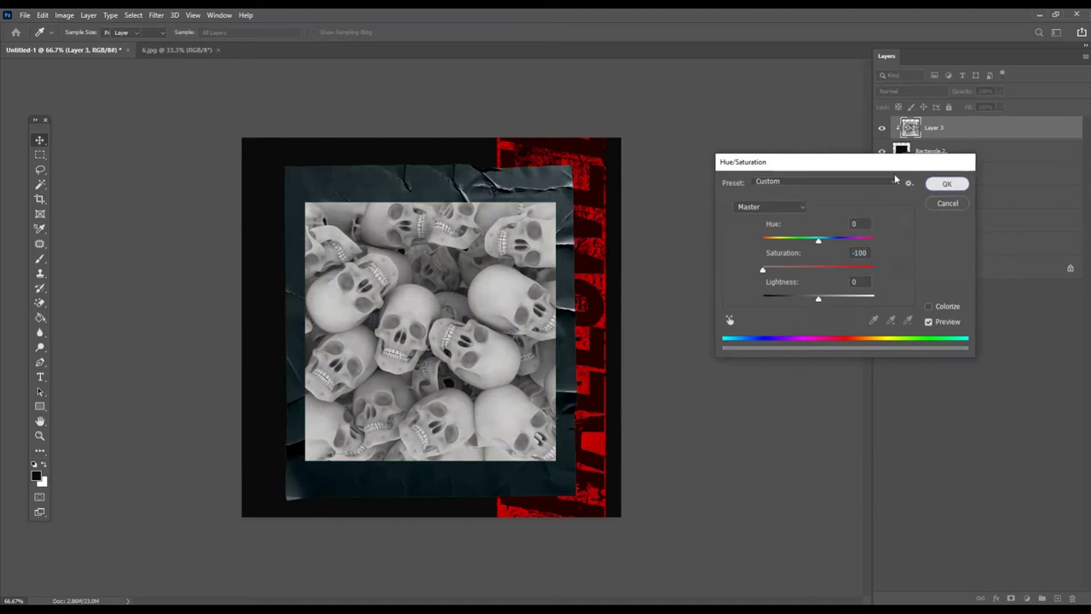
{"action": "left_click", "coordinate": [946, 183]}
- Deepen the skulls' shadows with Levels, setting the black input to 82
{"action": "left_click", "coordinate": [64, 14]}
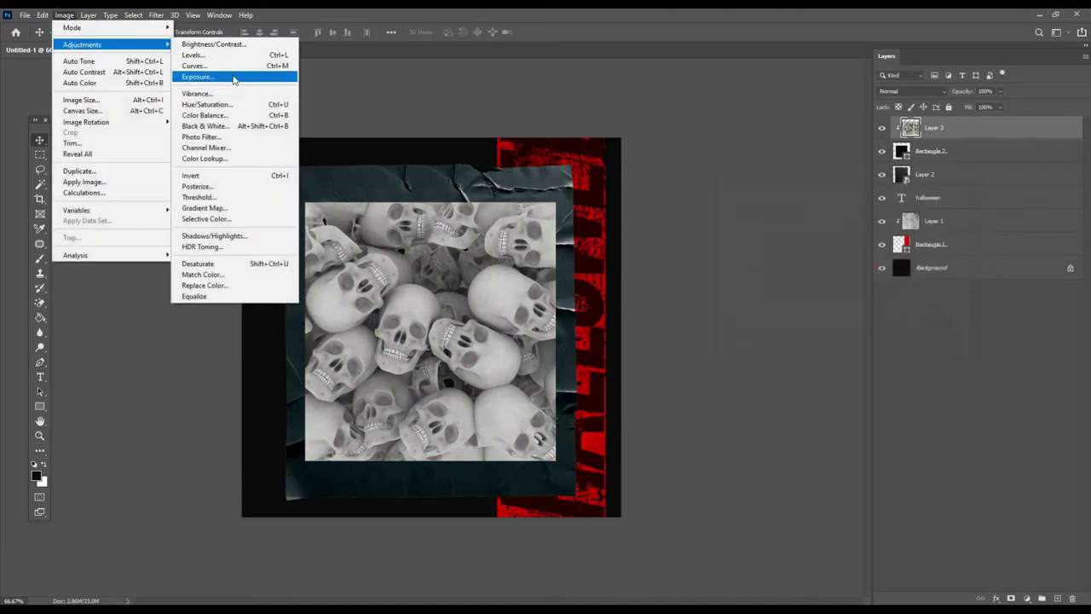
{"action": "left_click", "coordinate": [242, 55]}
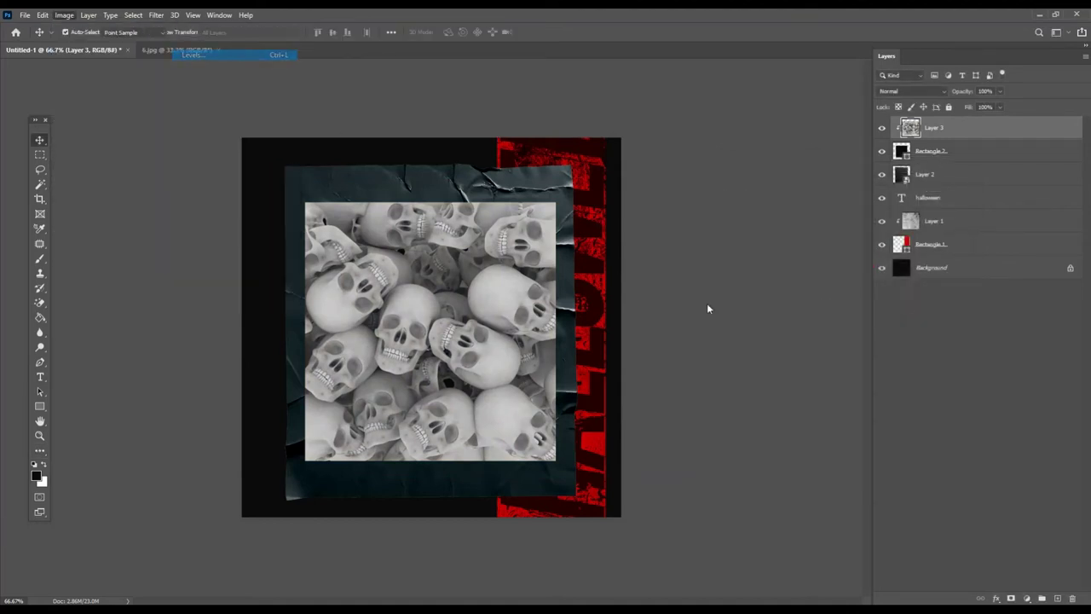
{"action": "left_click_drag", "start_coordinate": [757, 331], "coordinate": [798, 324]}
{"action": "left_click", "coordinate": [938, 222]}
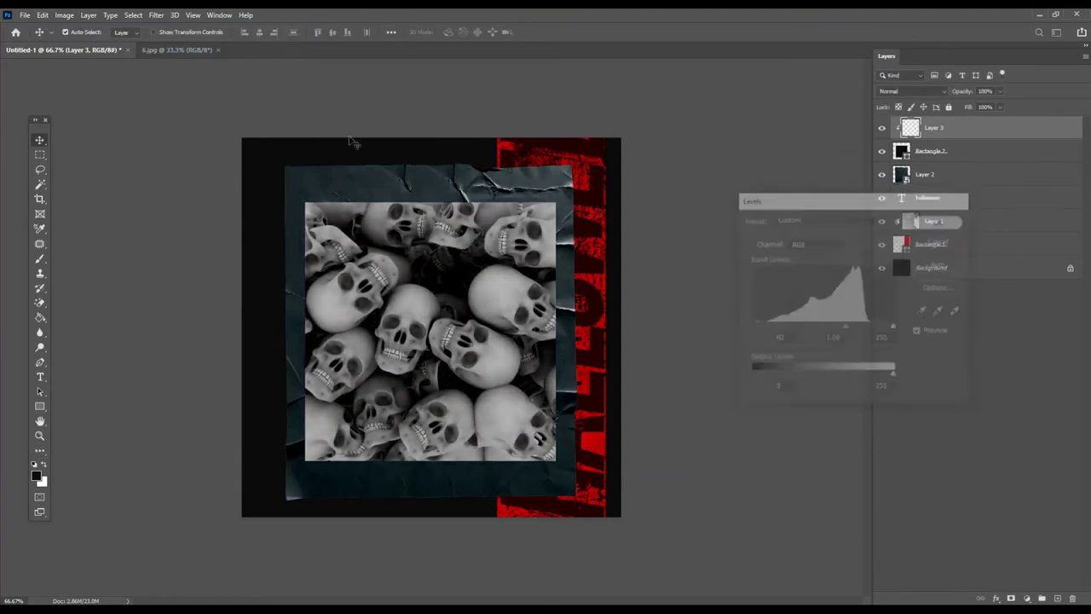
{"action": "left_click", "coordinate": [64, 15]}
{"action": "mouse_move", "coordinate": [111, 44]}
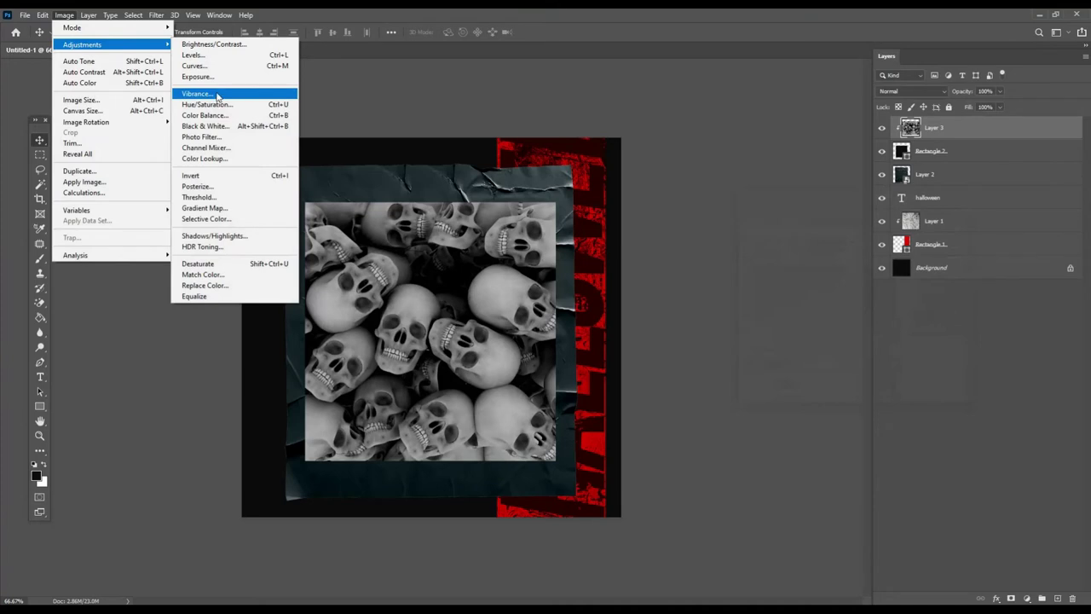
{"action": "left_click", "coordinate": [218, 54]}
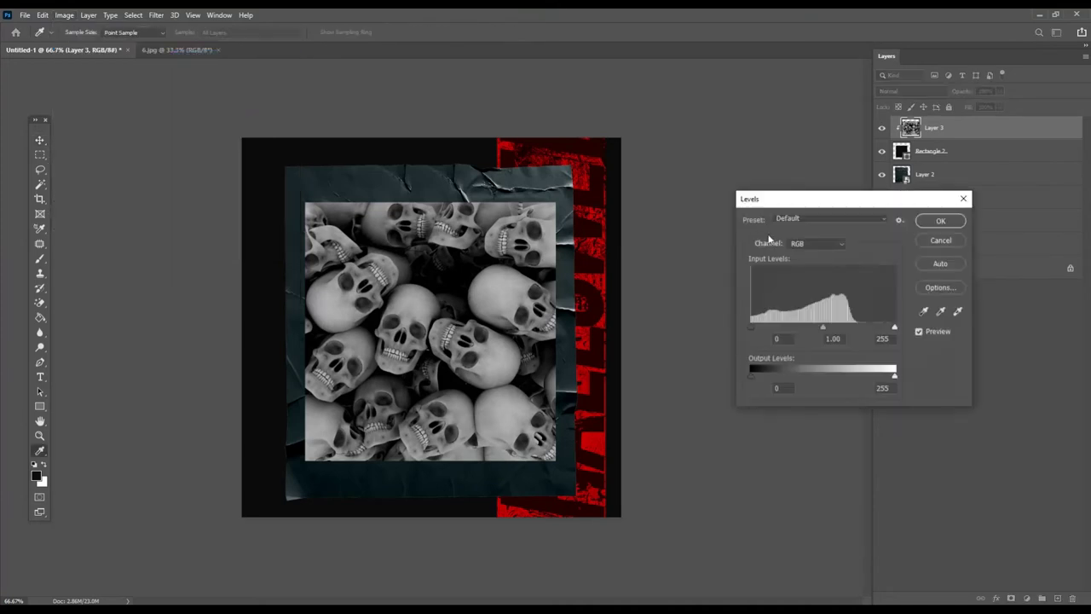
{"action": "left_click", "coordinate": [941, 241]}
{"action": "left_click", "coordinate": [64, 15]}
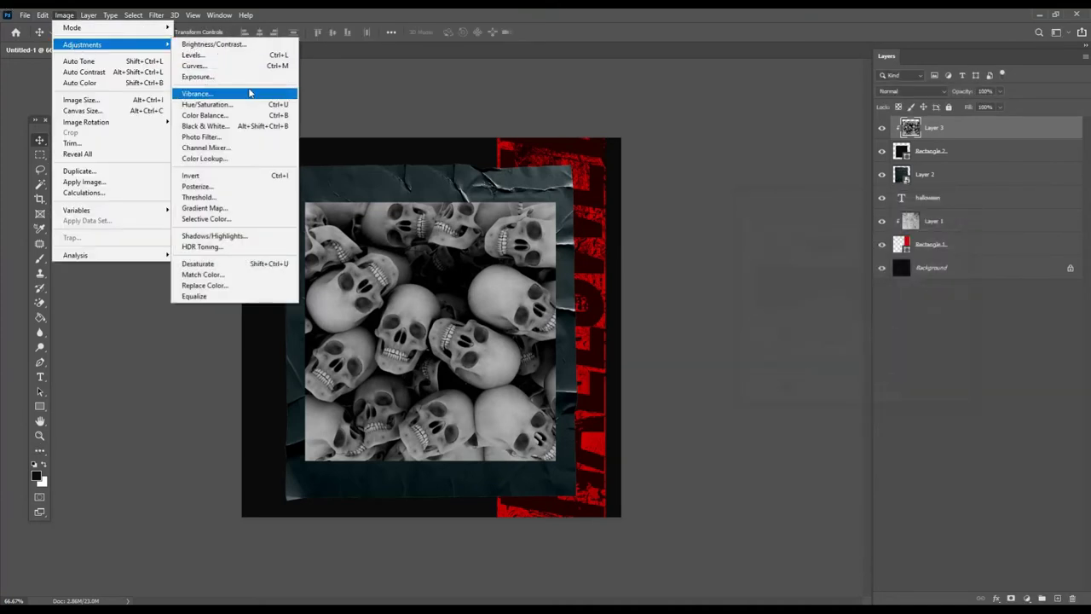
- Apply an S-shaped Curves adjustment to boost the skulls' contrast
{"action": "left_click", "coordinate": [248, 66]}
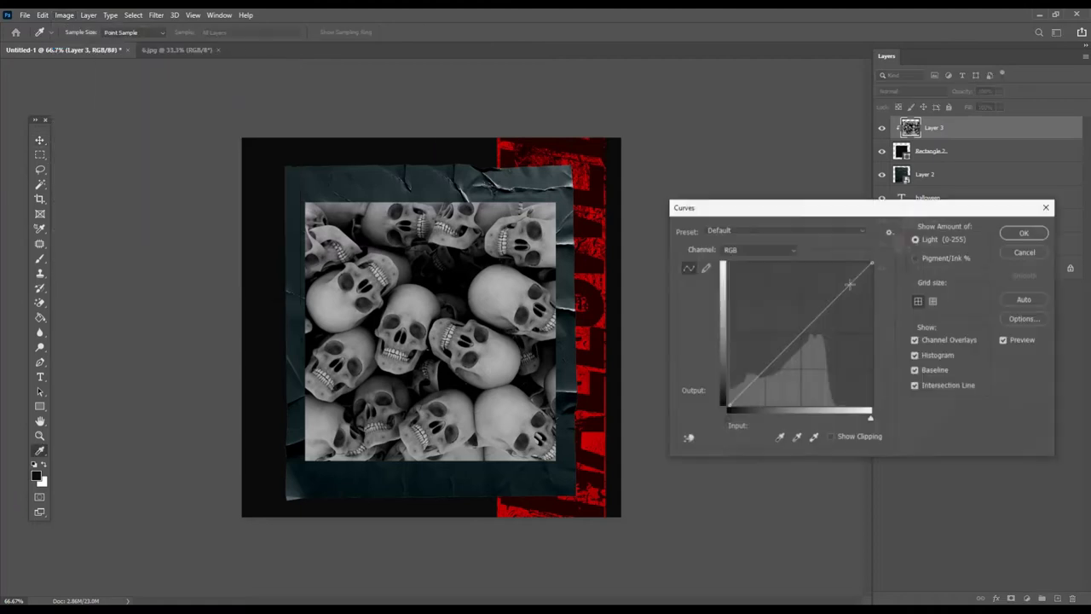
{"action": "left_click", "coordinate": [842, 301]}
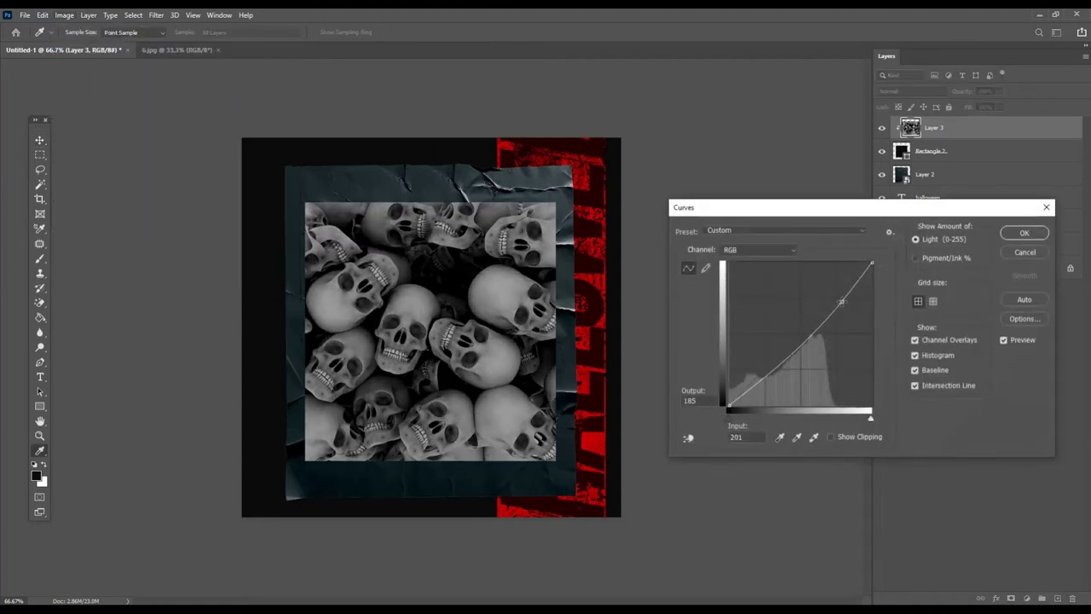
{"action": "left_click", "coordinate": [778, 354]}
{"action": "left_click_drag", "start_coordinate": [770, 352], "coordinate": [778, 360]}
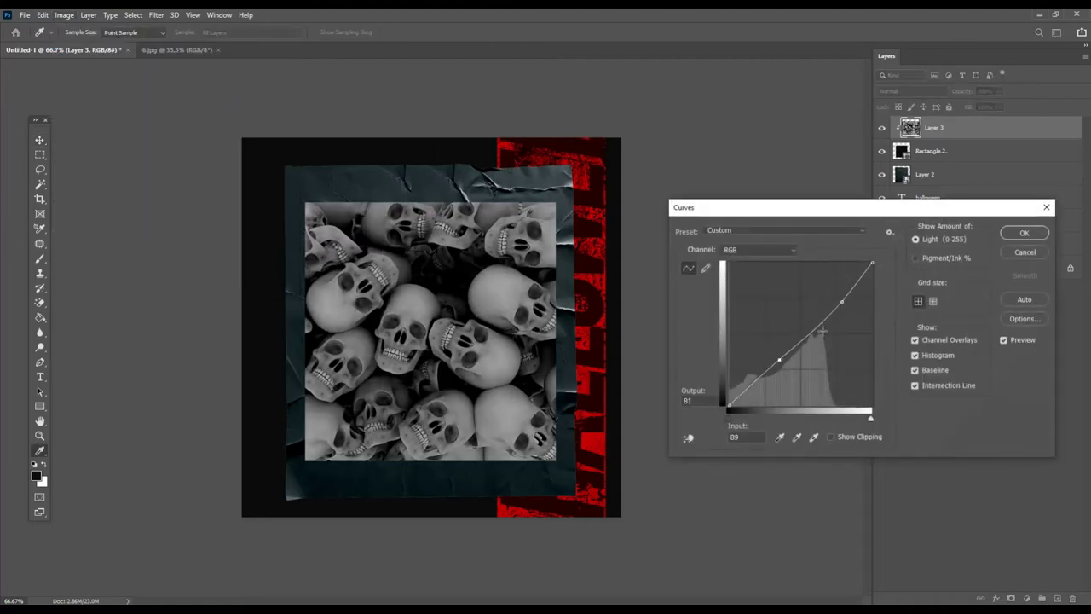
{"action": "left_click_drag", "start_coordinate": [841, 301], "coordinate": [831, 293]}
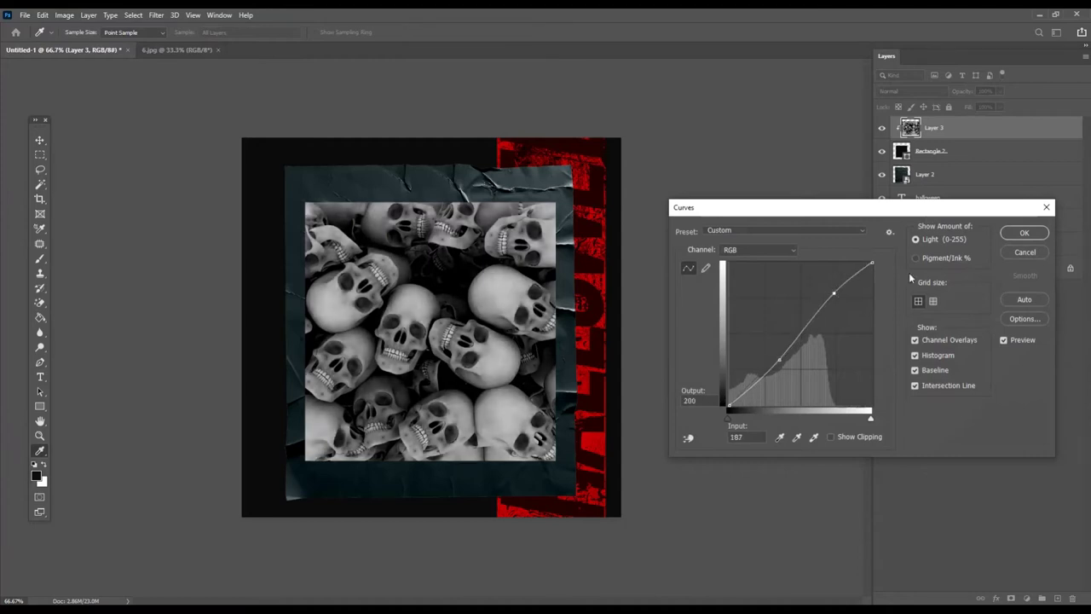
{"action": "left_click", "coordinate": [1024, 233]}
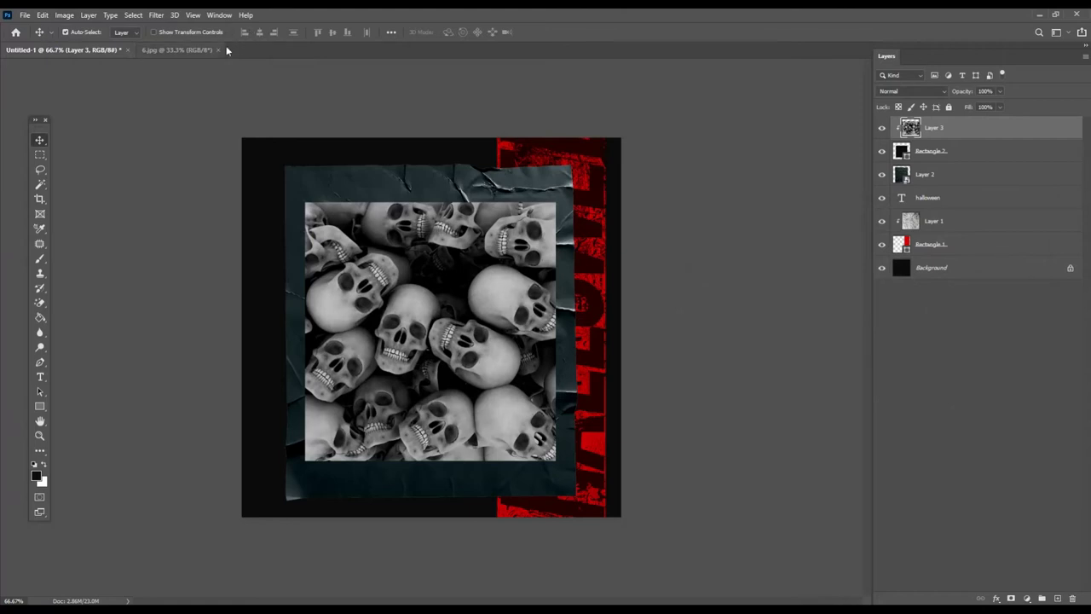
- Open the 5.png grunge strip and drag it into the poster across the frame's top
{"action": "left_click", "coordinate": [25, 14]}
{"action": "left_click", "coordinate": [39, 40]}
{"action": "left_click", "coordinate": [376, 122]}
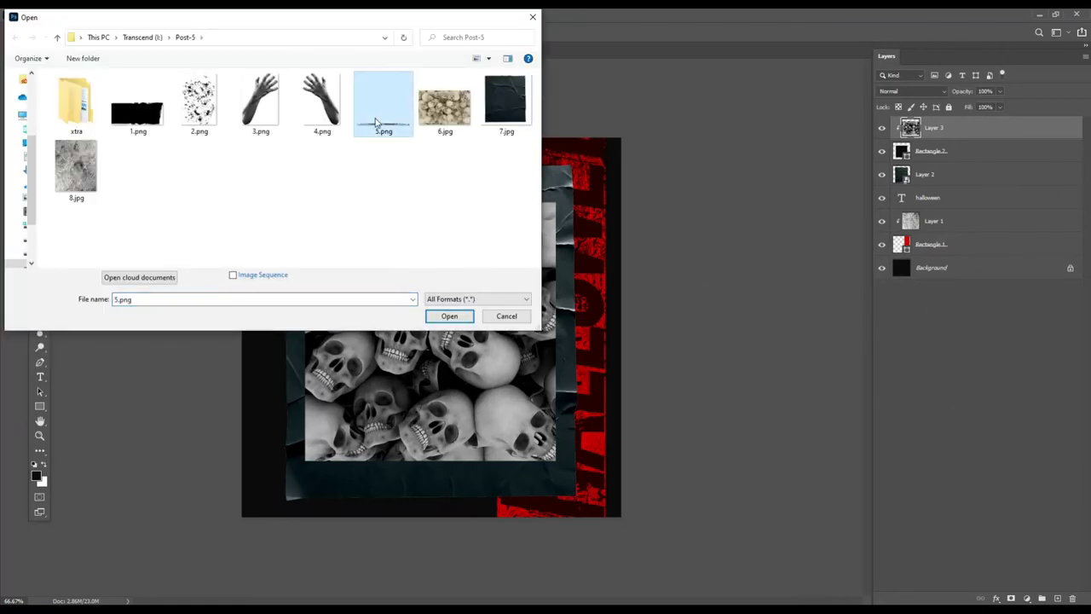
{"action": "left_click", "coordinate": [449, 315]}
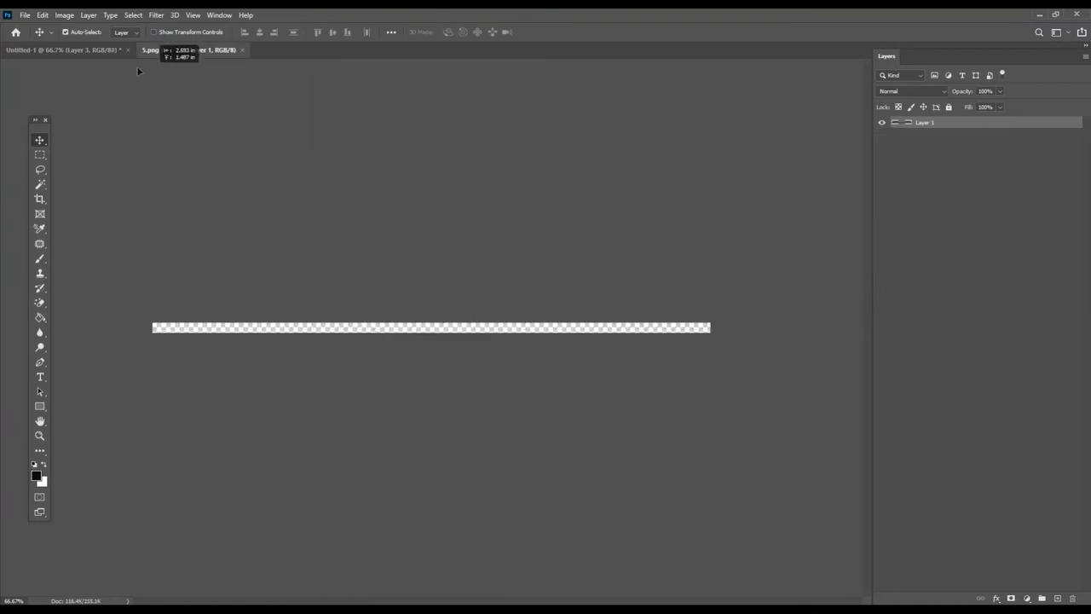
{"action": "left_click", "coordinate": [94, 51]}
{"action": "mouse_move", "coordinate": [437, 204]}
{"action": "left_mouse_down"}
{"action": "mouse_move", "coordinate": [484, 219]}
{"action": "mouse_move", "coordinate": [505, 212]}
{"action": "left_mouse_up"}
- Give the strip layer a bright red f50303 Color Overlay layer style
{"action": "right_click", "coordinate": [1017, 132]}
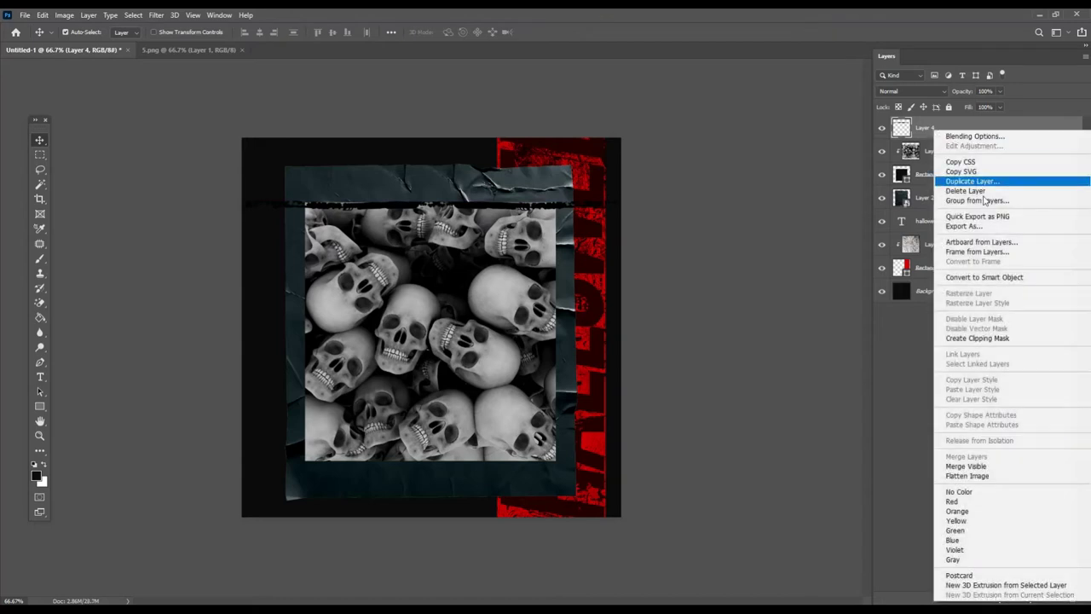
{"action": "left_click", "coordinate": [990, 271]}
{"action": "right_click", "coordinate": [1003, 132]}
{"action": "left_click", "coordinate": [938, 128]}
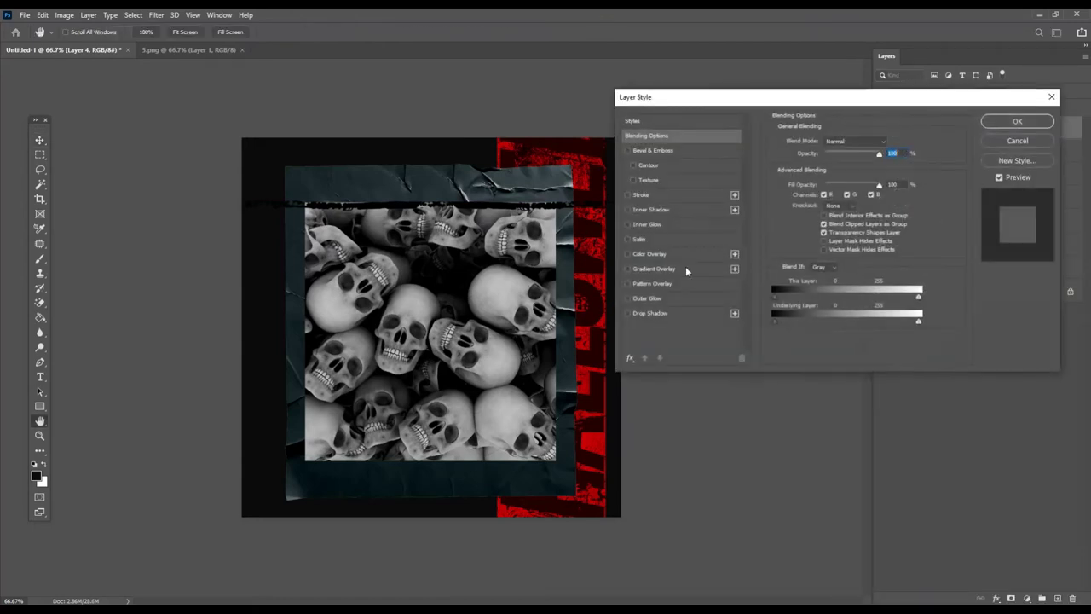
{"action": "left_click", "coordinate": [693, 256]}
{"action": "left_click", "coordinate": [890, 143]}
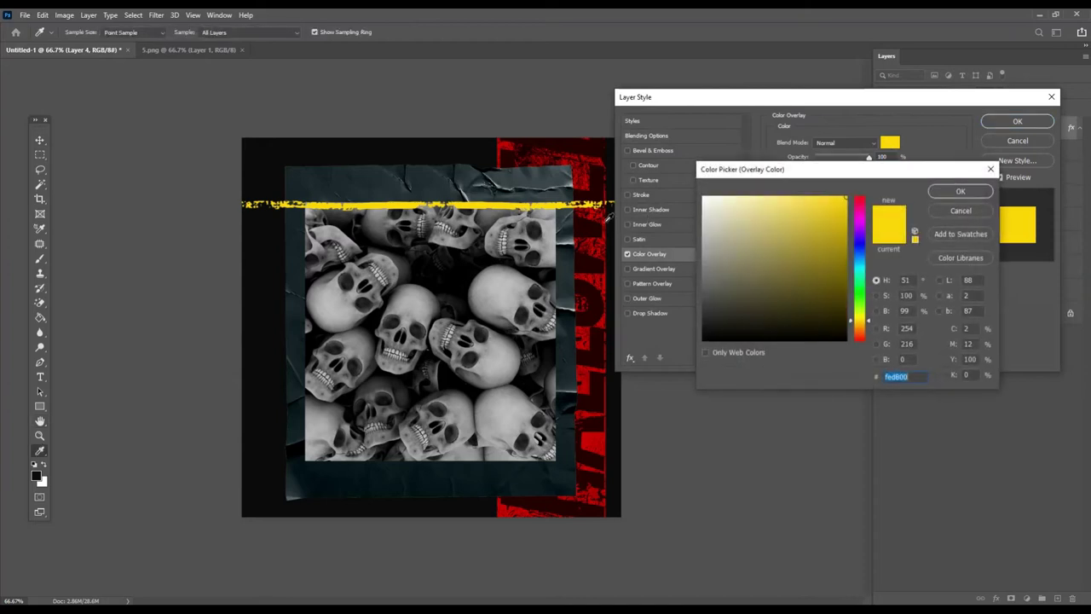
{"action": "left_click", "coordinate": [602, 244]}
{"action": "left_click_drag", "start_coordinate": [805, 232], "coordinate": [932, 173]}
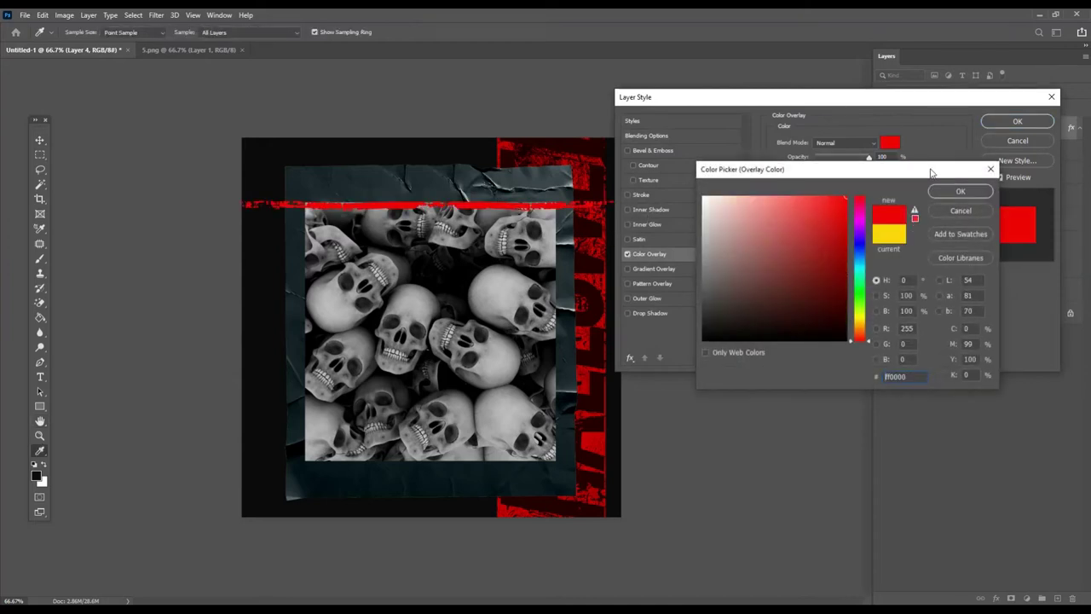
{"action": "left_click_drag", "start_coordinate": [835, 224], "coordinate": [911, 216]}
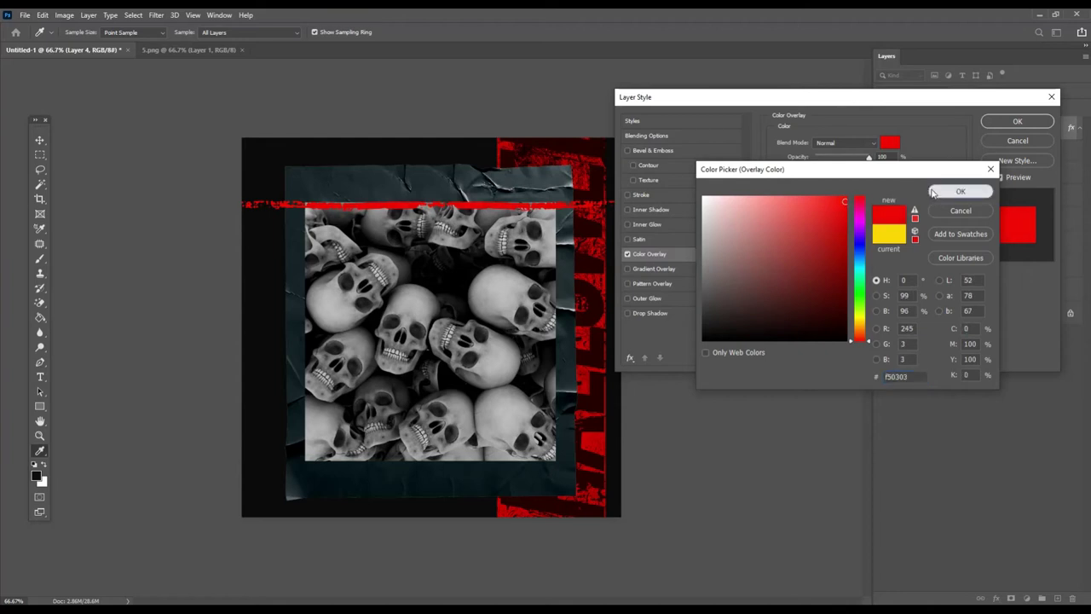
{"action": "left_click", "coordinate": [959, 191]}
{"action": "left_click", "coordinate": [1011, 122]}
- Shorten the top red line and make a copy rotated vertical for the left edge
{"action": "key", "text": "ctrl+t"}
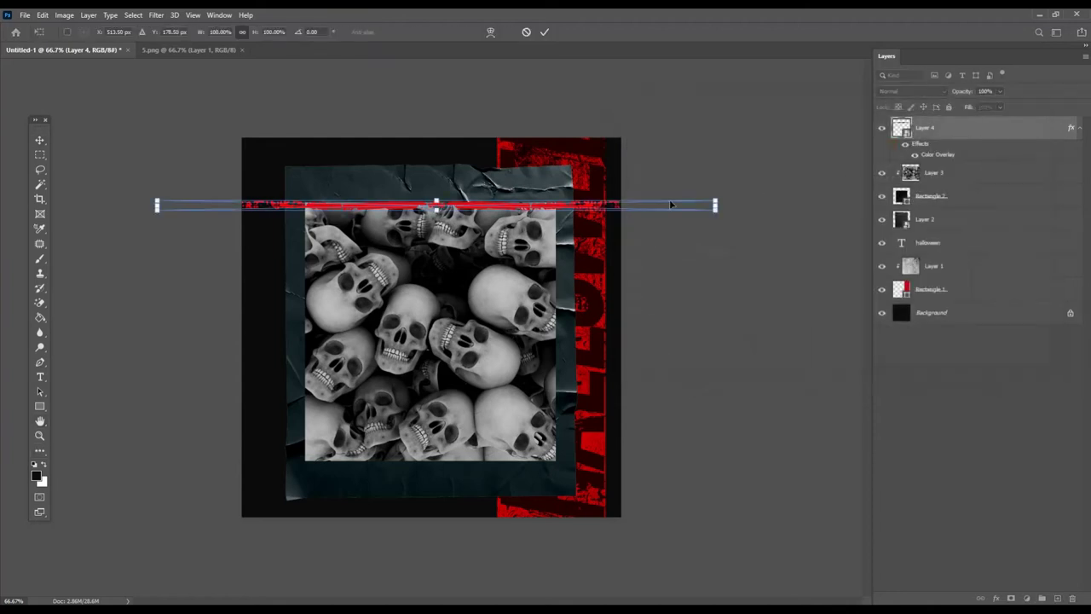
{"action": "left_click_drag", "start_coordinate": [715, 205], "coordinate": [600, 205]}
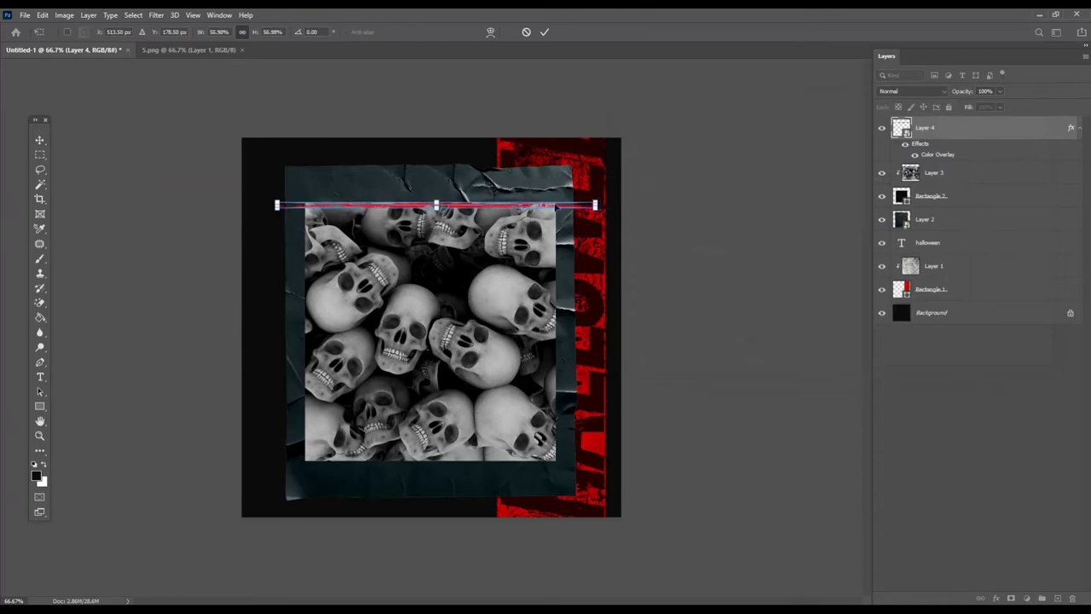
{"action": "key", "text": "Return"}
{"action": "left_click_drag", "start_coordinate": [465, 209], "coordinate": [464, 205]}
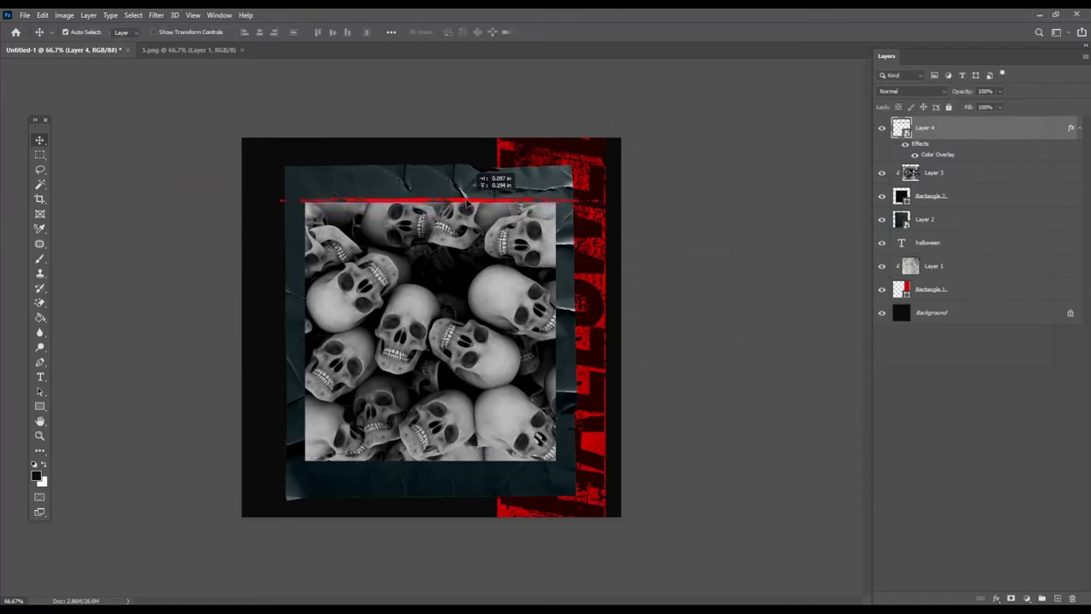
{"action": "key", "text": "ctrl"}
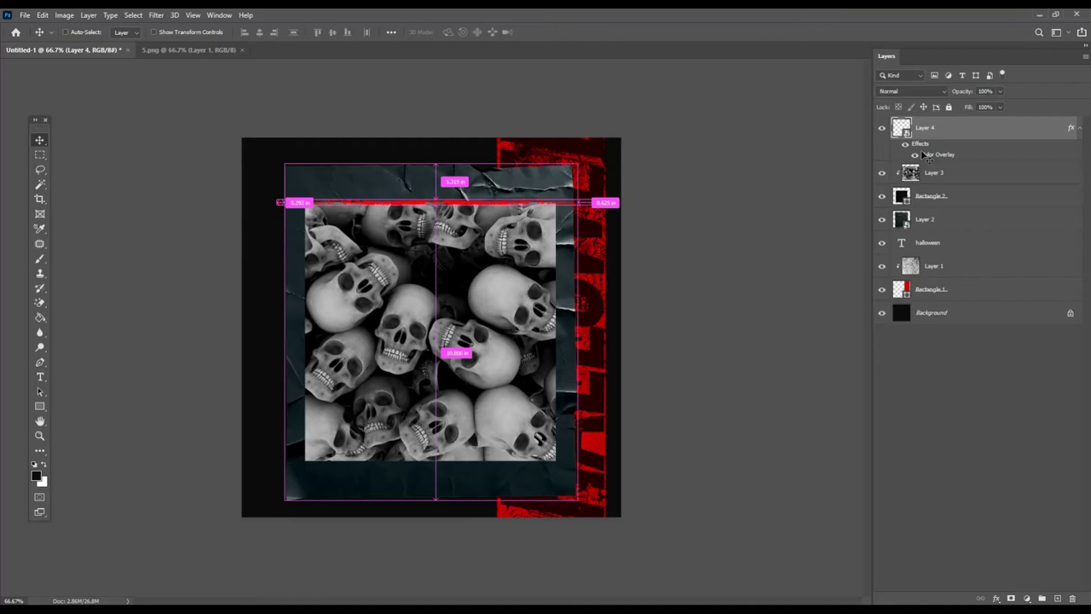
{"action": "left_click_drag", "start_coordinate": [997, 128], "coordinate": [1057, 599]}
{"action": "key", "text": "ctrl+t"}
{"action": "mouse_move", "coordinate": [608, 213]}
{"action": "left_mouse_down"}
{"action": "mouse_move", "coordinate": [454, 143]}
{"action": "mouse_move", "coordinate": [307, 288]}
{"action": "left_mouse_up"}
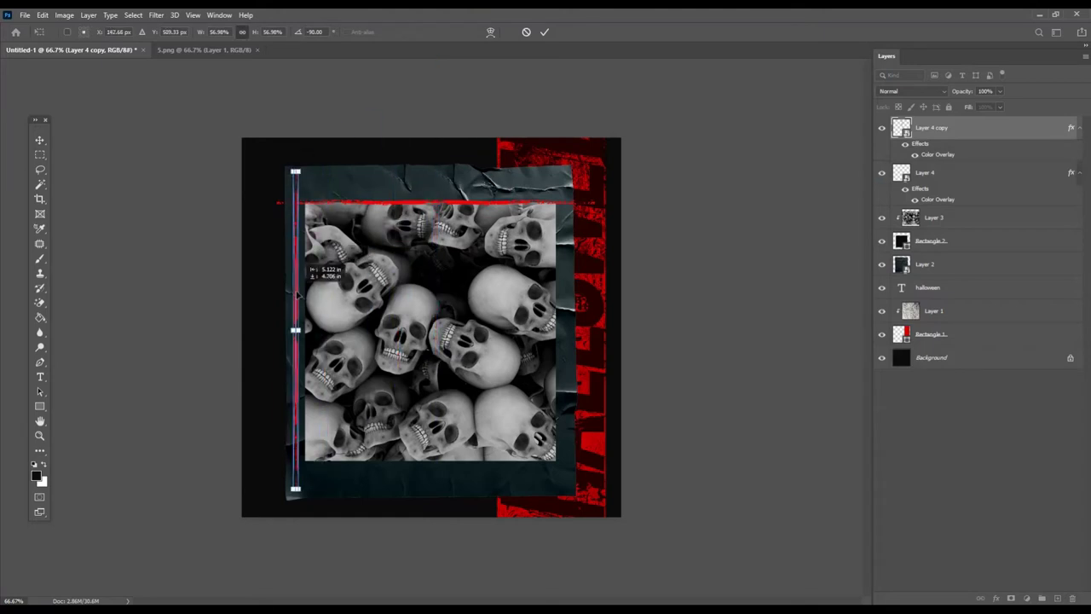
{"action": "key", "text": "Return"}
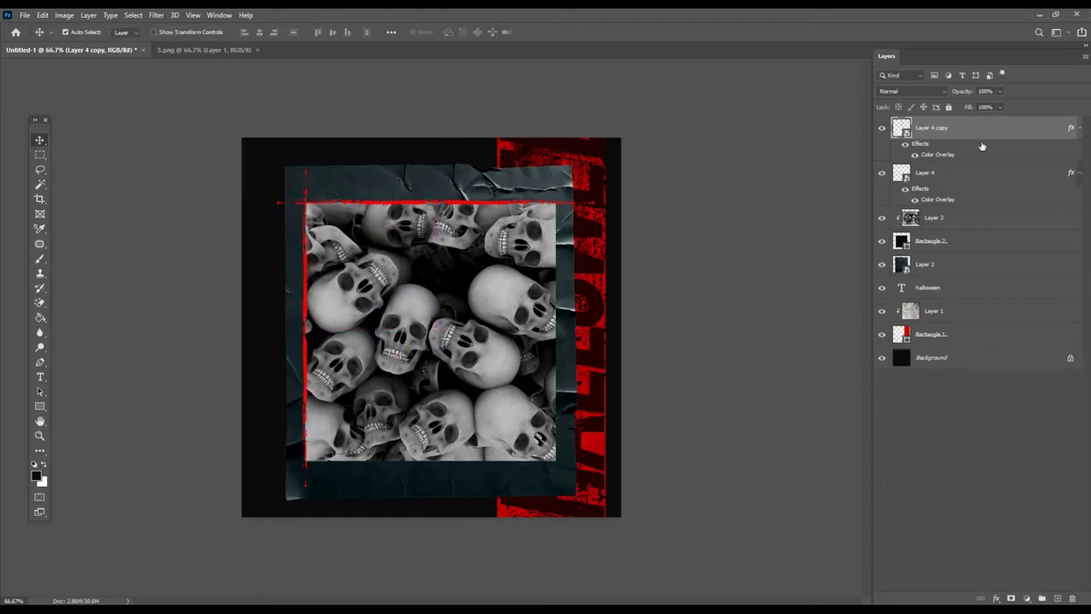
- Duplicate both red lines, flip them horizontally and vertically, and fit them to the bottom and right edges
{"action": "left_click", "coordinate": [970, 177], "text": "shift"}
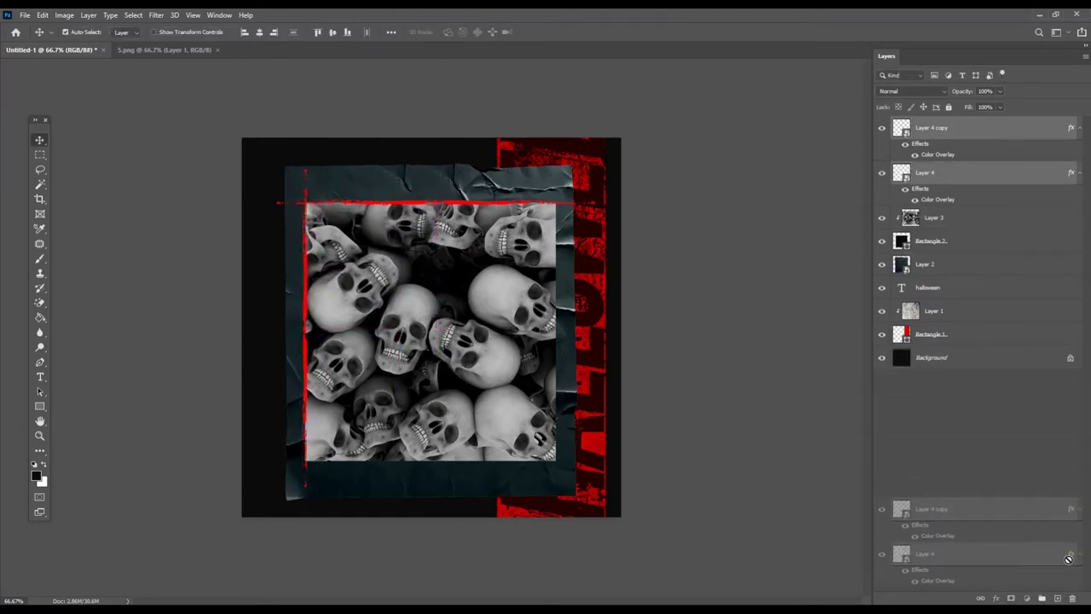
{"action": "left_click_drag", "start_coordinate": [1003, 175], "coordinate": [1057, 599]}
{"action": "key", "text": "ctrl+t"}
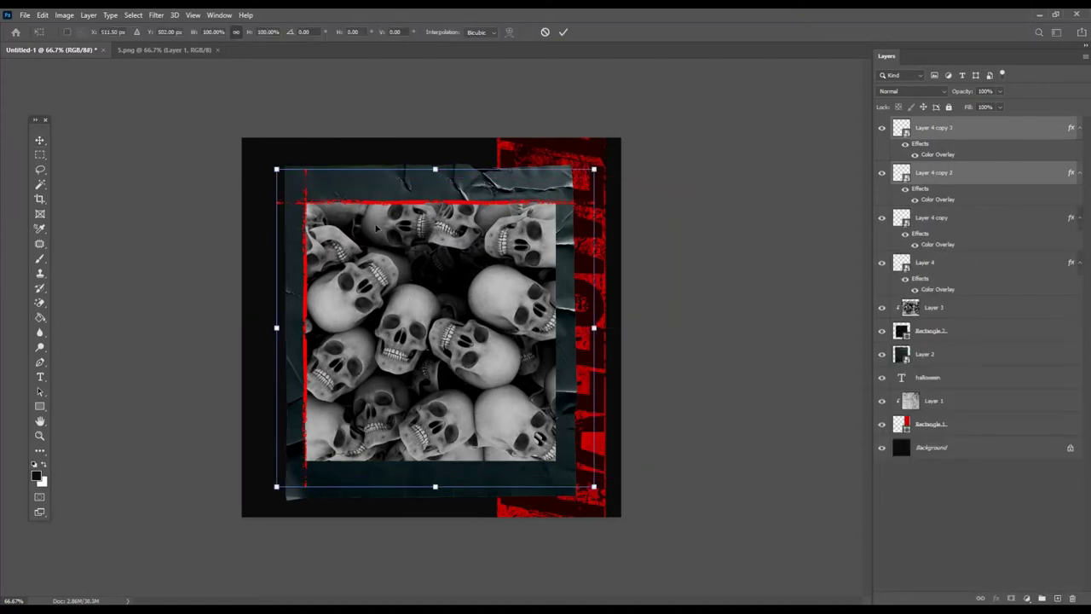
{"action": "right_click", "coordinate": [375, 222]}
{"action": "left_click", "coordinate": [452, 412]}
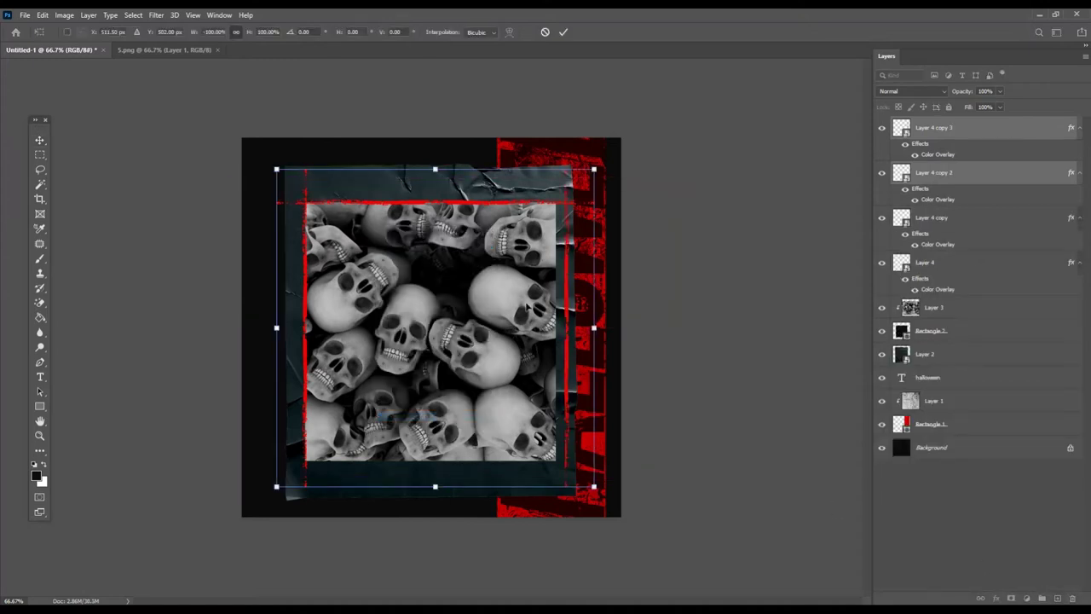
{"action": "right_click", "coordinate": [506, 290]}
{"action": "left_click", "coordinate": [530, 492]}
{"action": "left_click_drag", "start_coordinate": [551, 395], "coordinate": [550, 407]}
{"action": "key", "text": "Return"}
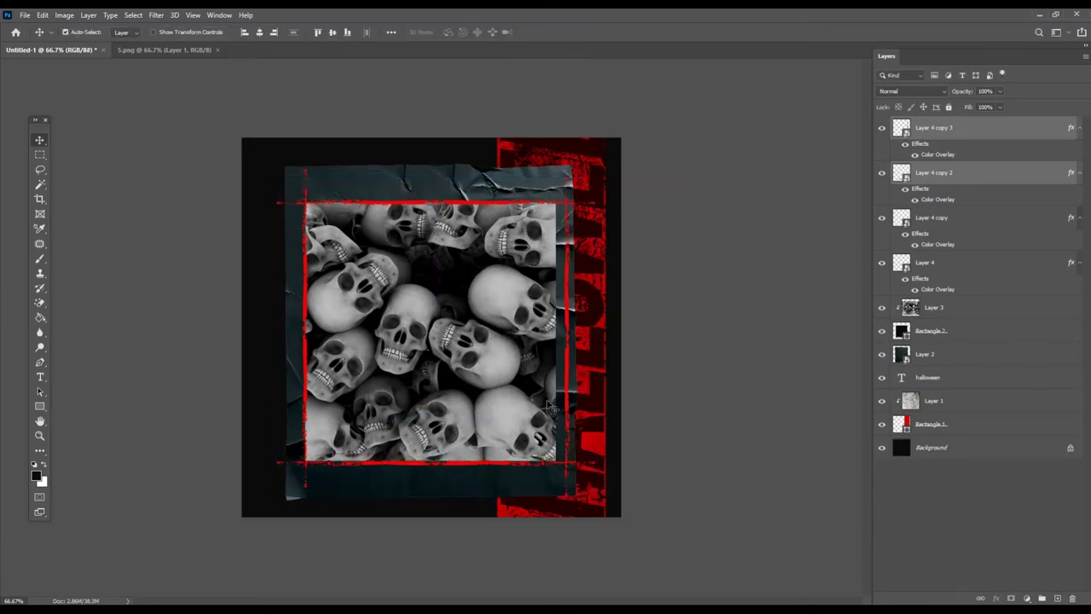
{"action": "key", "text": "Up"}
{"action": "key", "text": "Up"}
{"action": "key", "text": "Up"}
{"action": "left_click", "coordinate": [596, 301]}
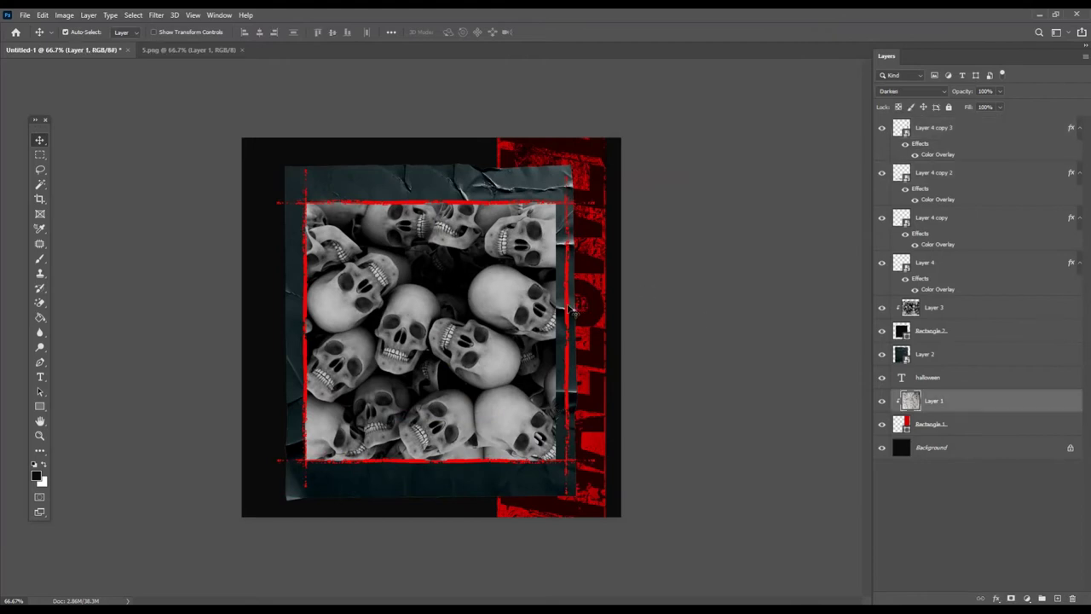
{"action": "left_click_drag", "start_coordinate": [570, 309], "coordinate": [561, 313]}
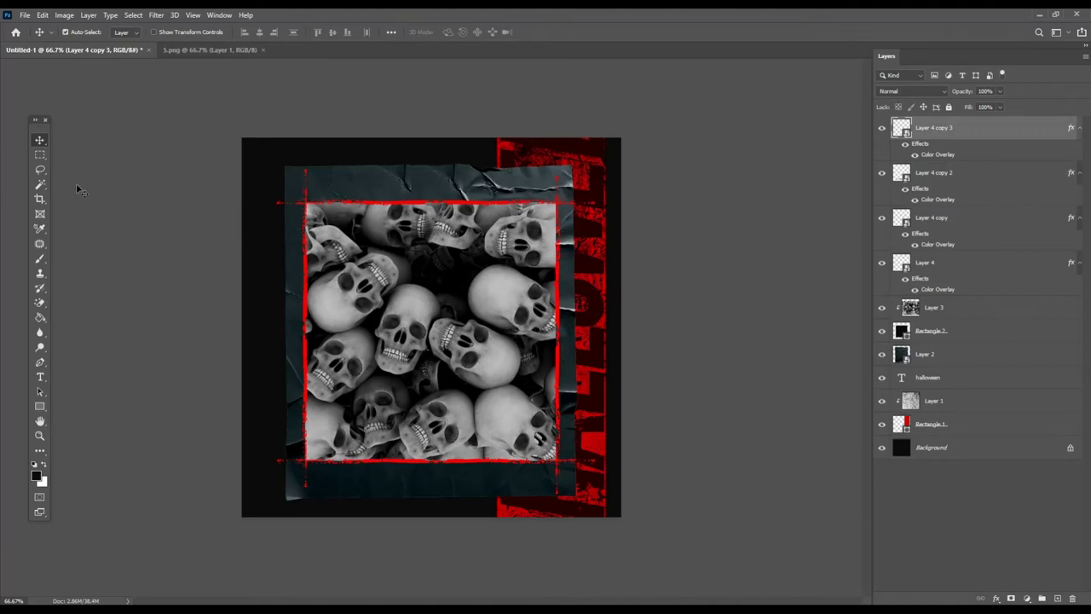
- Open the hand images 3.png and 4.png
{"action": "left_click", "coordinate": [26, 15]}
{"action": "left_click", "coordinate": [34, 38]}
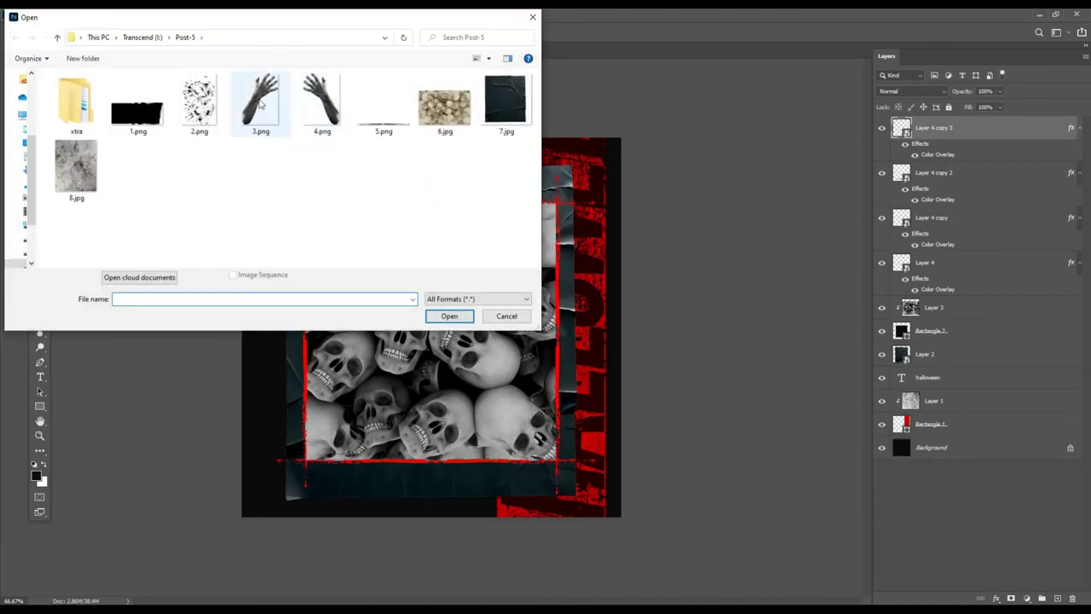
{"action": "left_click_drag", "start_coordinate": [353, 191], "coordinate": [232, 73]}
{"action": "left_click", "coordinate": [449, 316]}
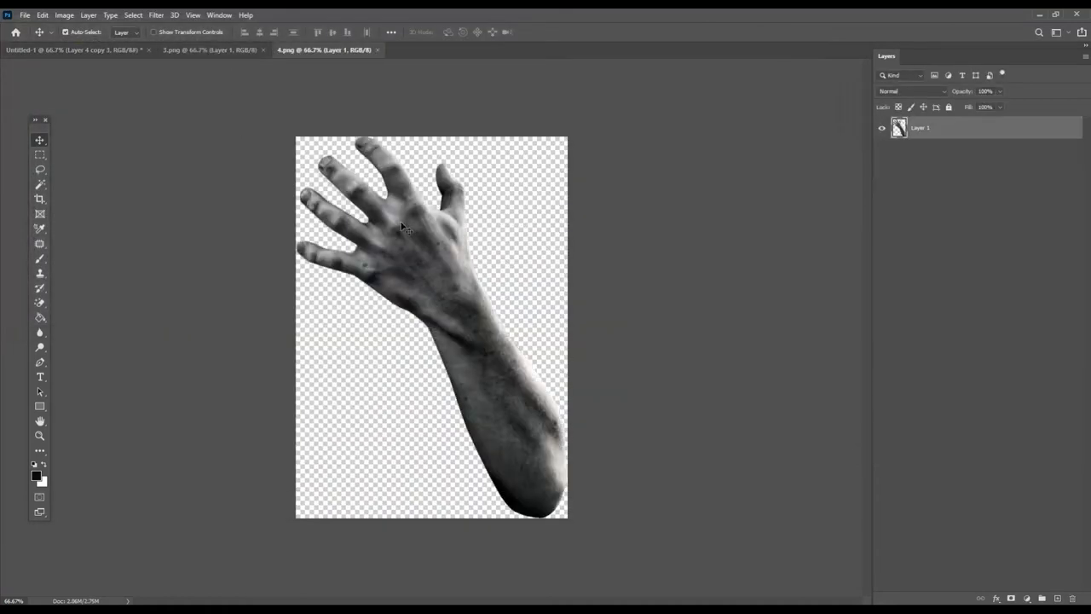
- Bring the 4.png arm into the poster as a smart object, scaled to about 58% over the frame's top-right corner
{"action": "left_click_drag", "start_coordinate": [52, 52], "coordinate": [558, 284]}
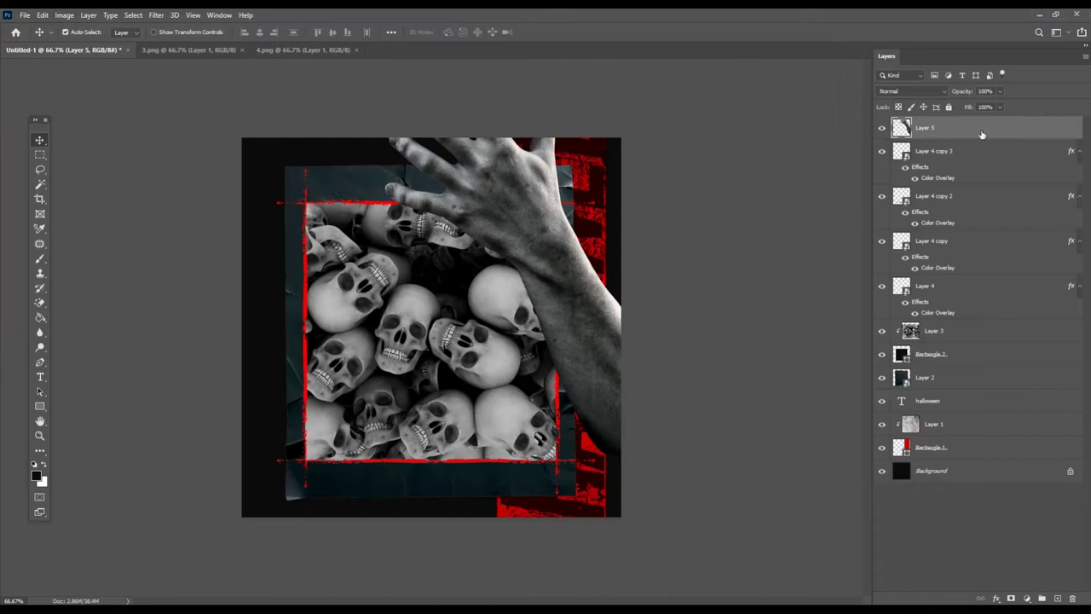
{"action": "right_click", "coordinate": [982, 135]}
{"action": "left_click", "coordinate": [977, 268]}
{"action": "key", "text": "ctrl+t"}
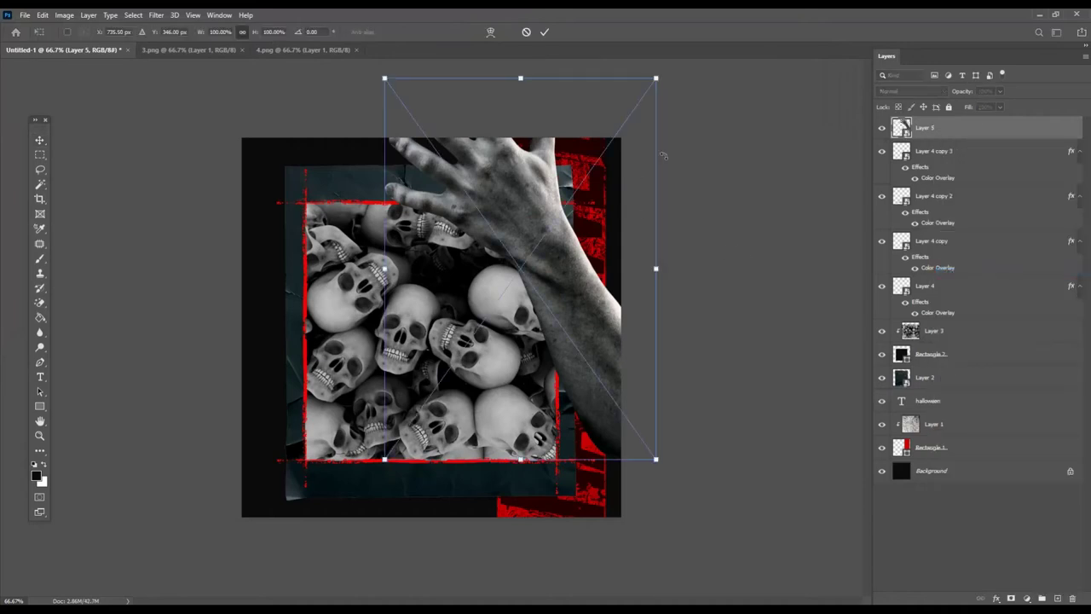
{"action": "left_click_drag", "start_coordinate": [662, 77], "coordinate": [547, 239]}
{"action": "mouse_move", "coordinate": [527, 380]}
{"action": "left_mouse_down"}
{"action": "mouse_move", "coordinate": [618, 316]}
{"action": "mouse_move", "coordinate": [608, 312]}
{"action": "left_mouse_up"}
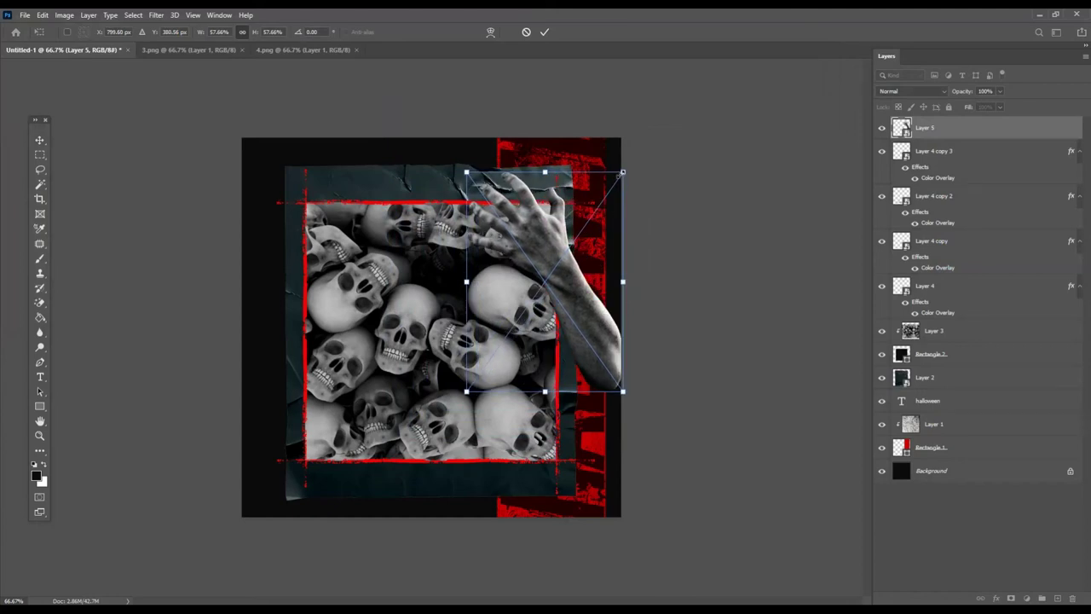
{"action": "key", "text": "Return"}
{"action": "mouse_move", "coordinate": [589, 324]}
{"action": "left_mouse_down"}
{"action": "mouse_move", "coordinate": [586, 304]}
{"action": "mouse_move", "coordinate": [594, 317]}
{"action": "left_mouse_up"}
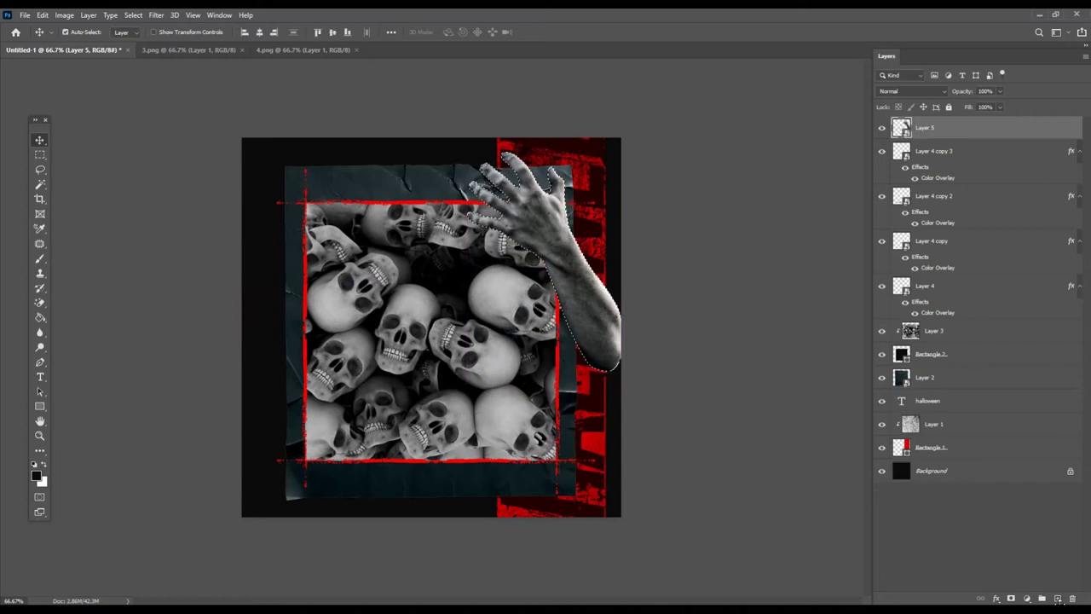
- Add a new layer above the arm and set a soft brush to 17% opacity
{"action": "left_click", "coordinate": [1042, 599]}
{"action": "left_click", "coordinate": [39, 259]}
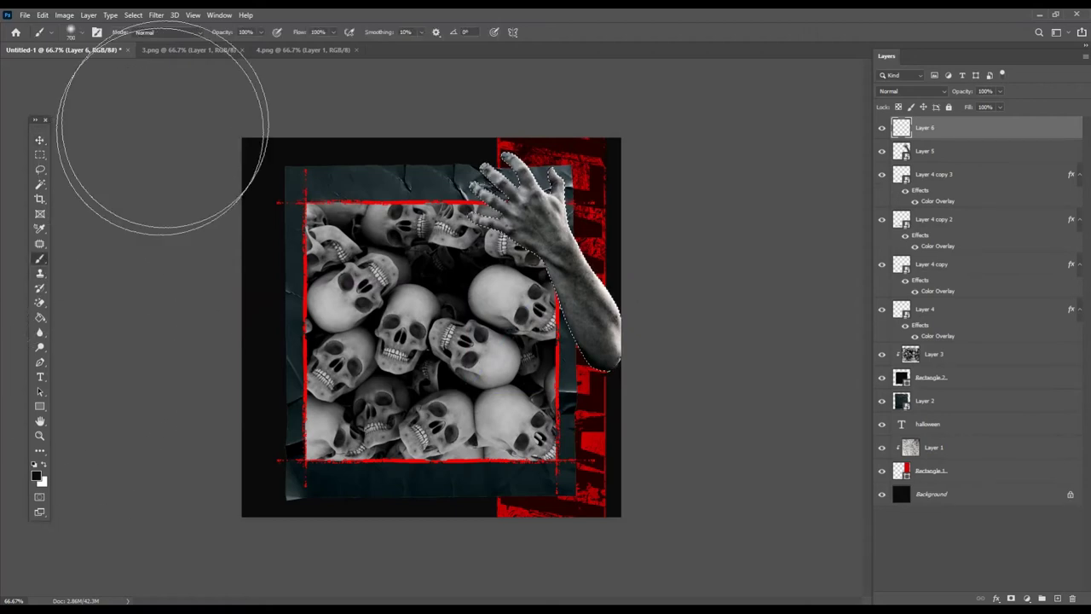
{"action": "left_click", "coordinate": [72, 33]}
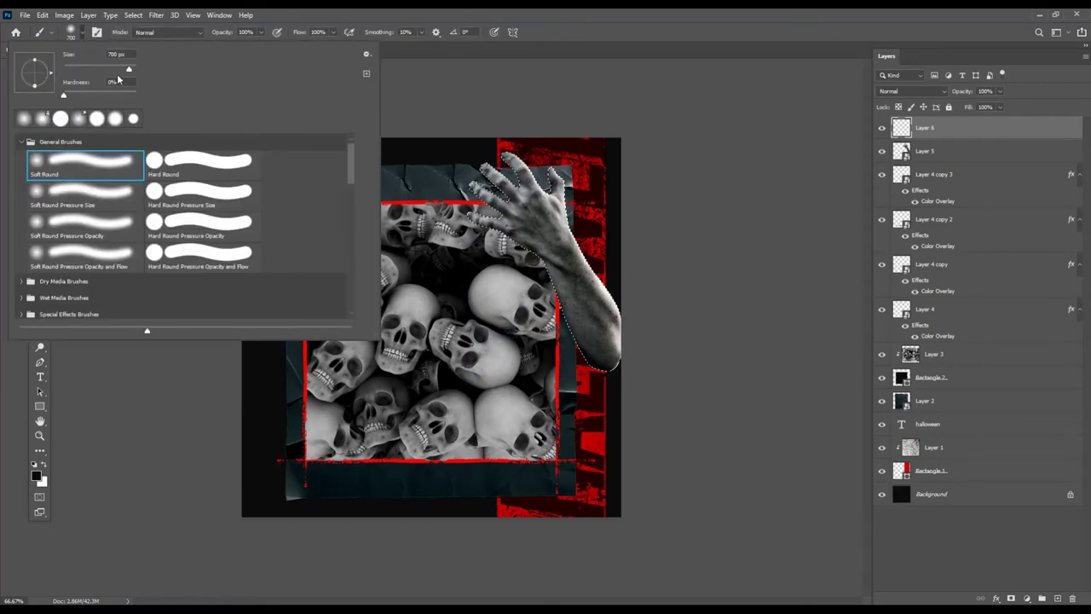
{"action": "left_click_drag", "start_coordinate": [261, 33], "coordinate": [224, 50]}
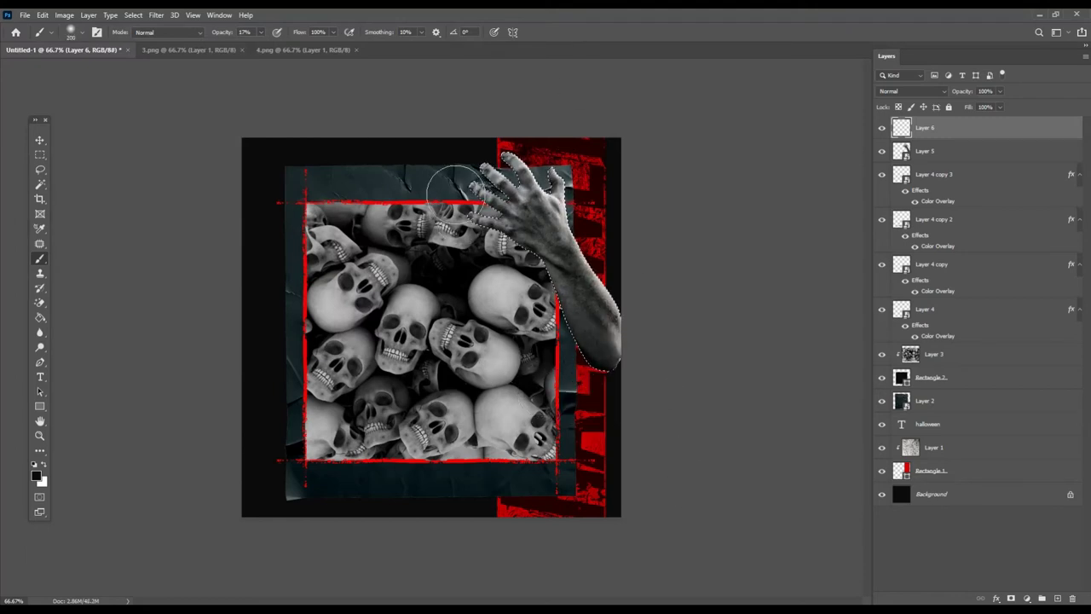
{"action": "key", "text": "ctrl+d"}
{"action": "left_click", "coordinate": [40, 140]}
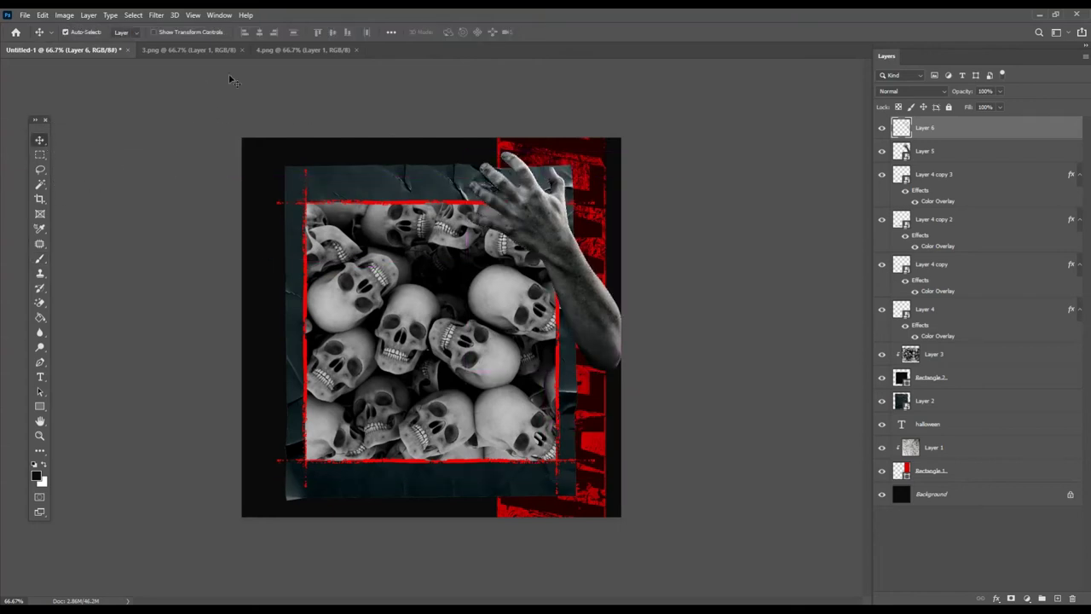
- Bring the 3.png hand in as a smart object, scaled to about 56% and gripping the frame's left
{"action": "left_click", "coordinate": [190, 50]}
{"action": "left_click_drag", "start_coordinate": [426, 232], "coordinate": [317, 182]}
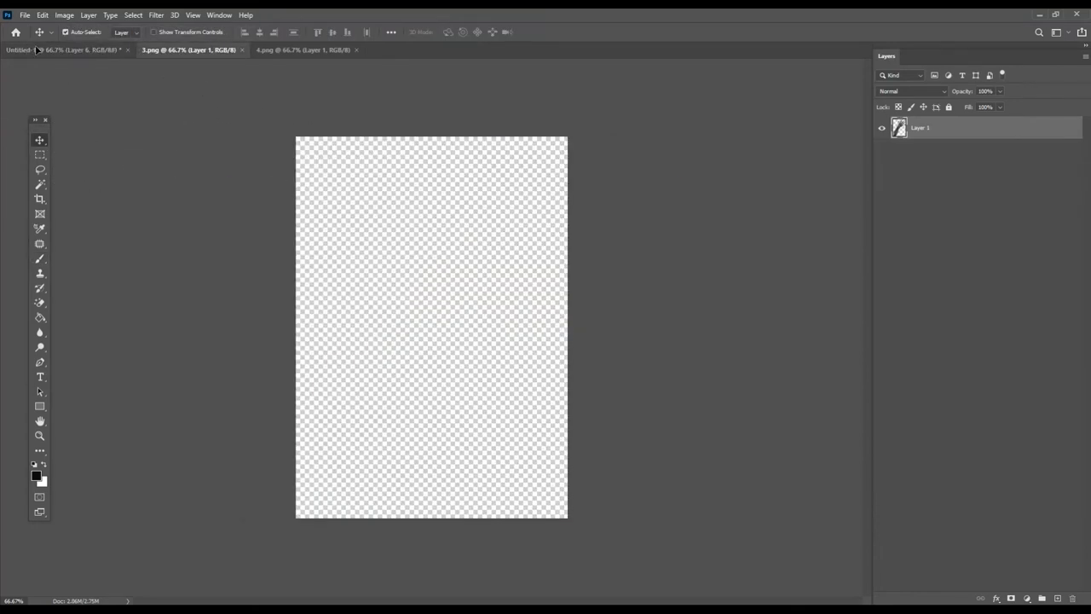
{"action": "right_click", "coordinate": [974, 132]}
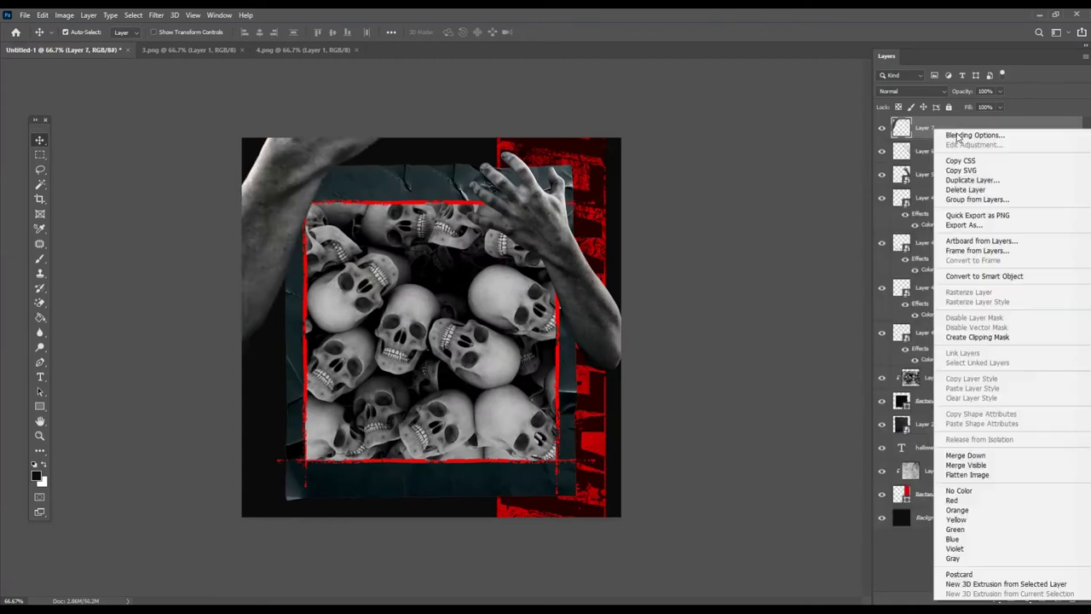
{"action": "left_click", "coordinate": [984, 276]}
{"action": "key", "text": "ctrl+t"}
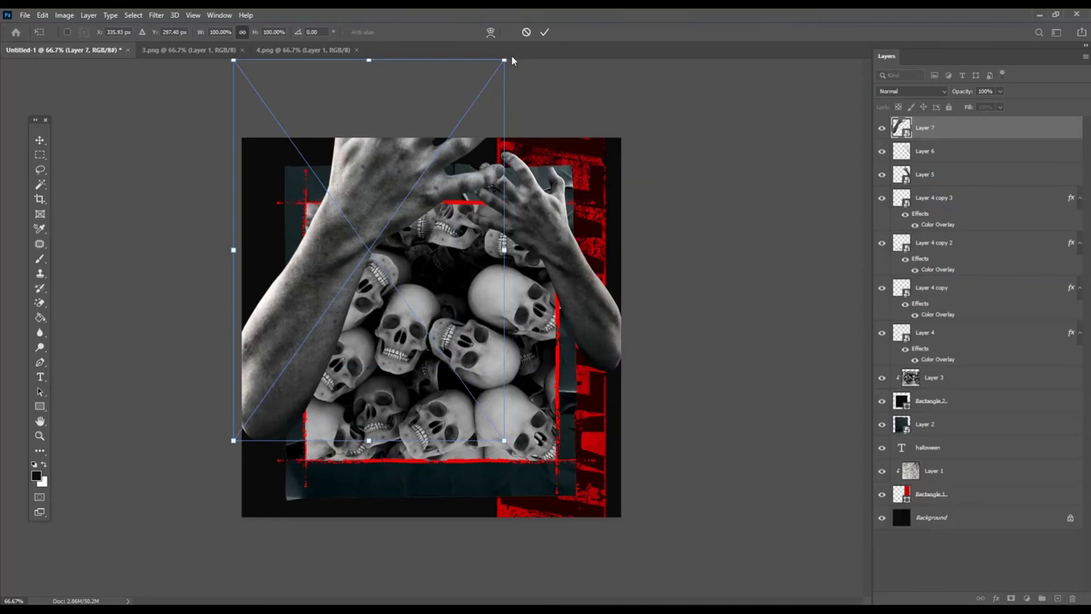
{"action": "left_click_drag", "start_coordinate": [504, 61], "coordinate": [450, 137]}
{"action": "left_click_drag", "start_coordinate": [411, 172], "coordinate": [374, 189]}
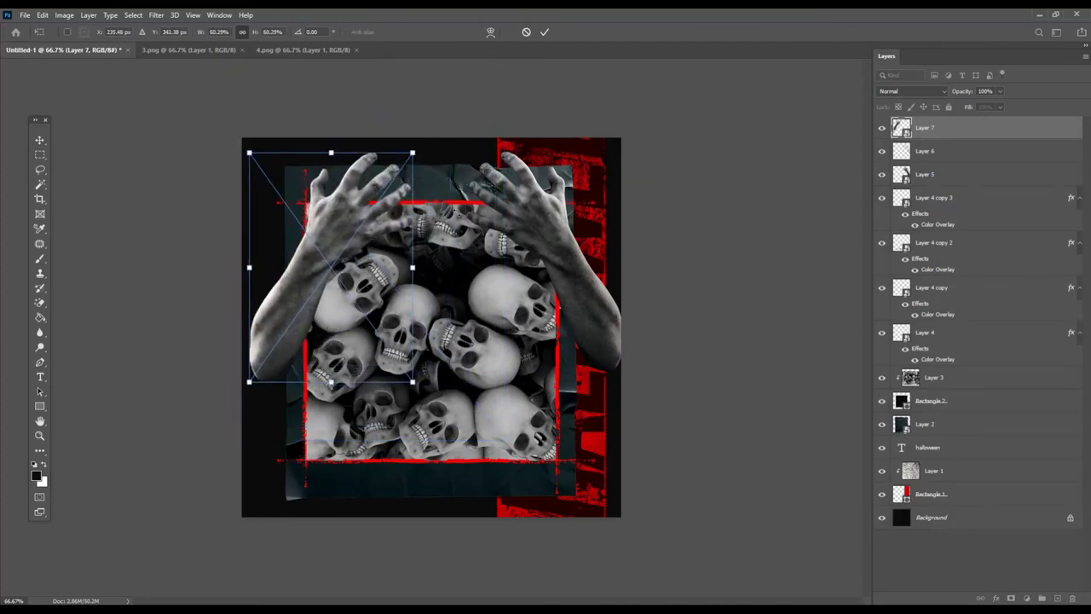
{"action": "left_click_drag", "start_coordinate": [418, 152], "coordinate": [418, 154]}
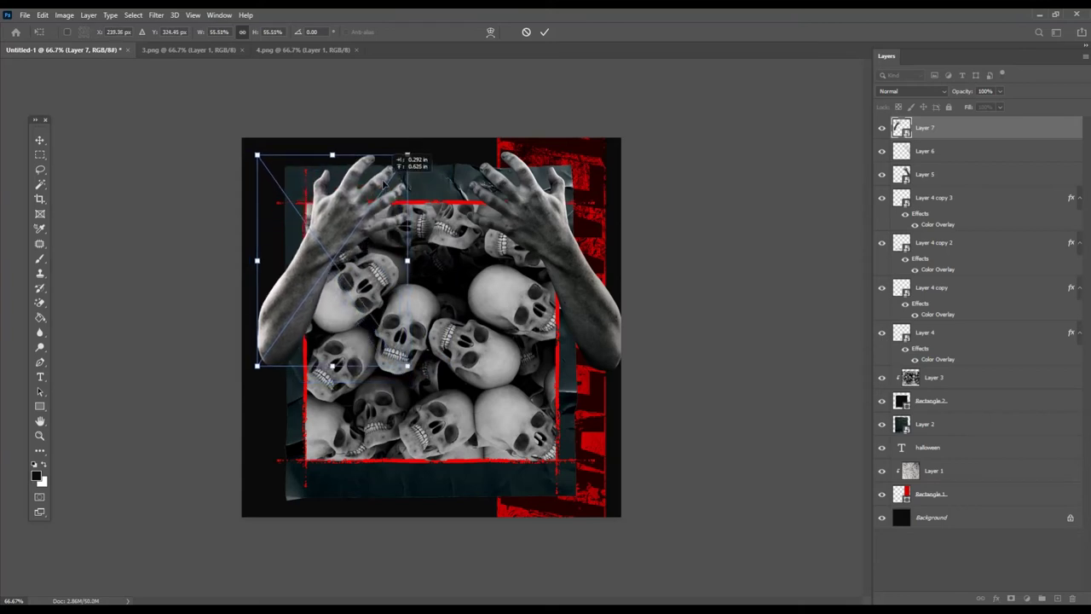
{"action": "key", "text": "Return"}
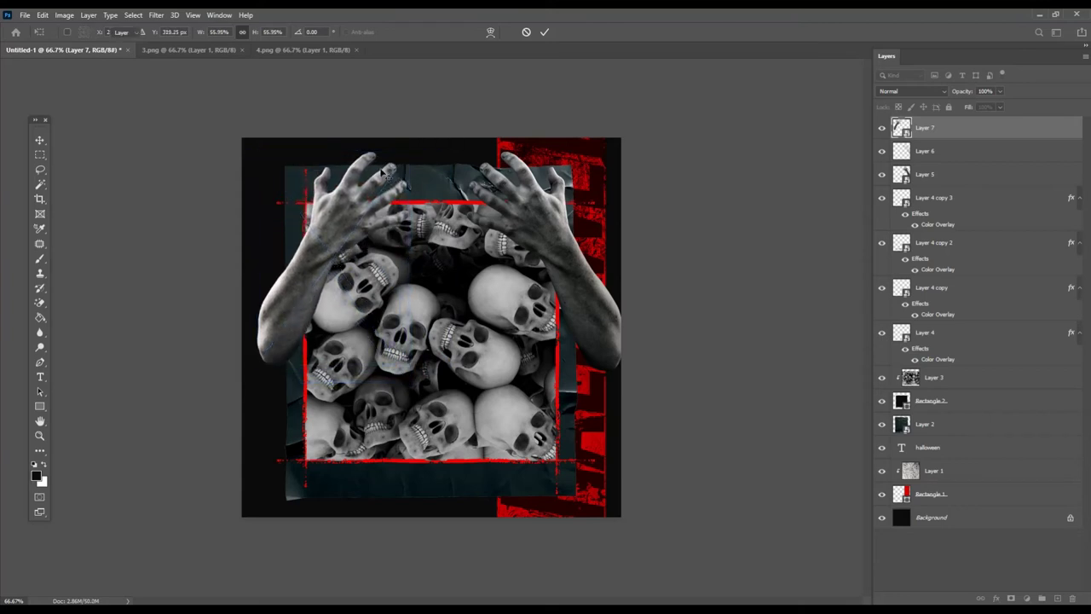
{"action": "left_click_drag", "start_coordinate": [368, 178], "coordinate": [371, 179]}
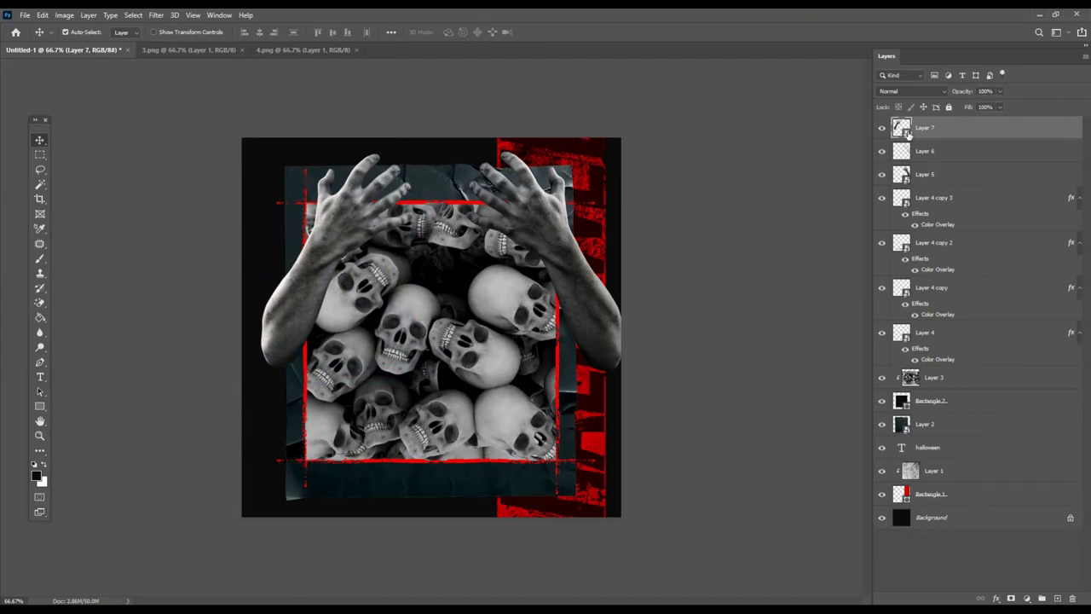
- Paint faint soft shading on a new layer within the arm's outline, then close 4.png
{"action": "left_click", "coordinate": [905, 132], "text": "ctrl"}
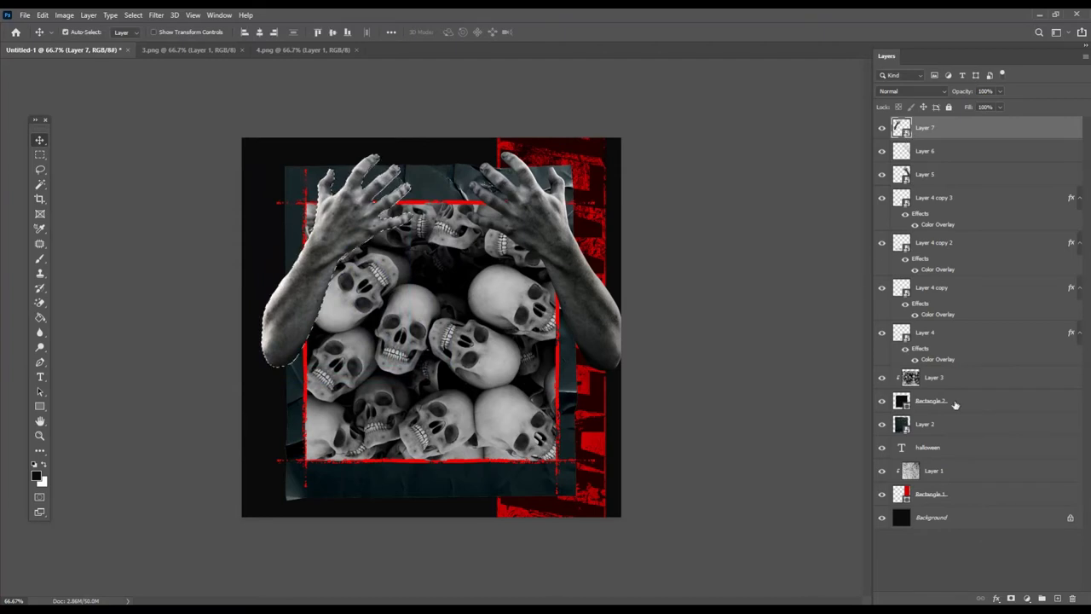
{"action": "left_click", "coordinate": [1056, 599]}
{"action": "left_click", "coordinate": [39, 244]}
{"action": "left_click", "coordinate": [39, 258]}
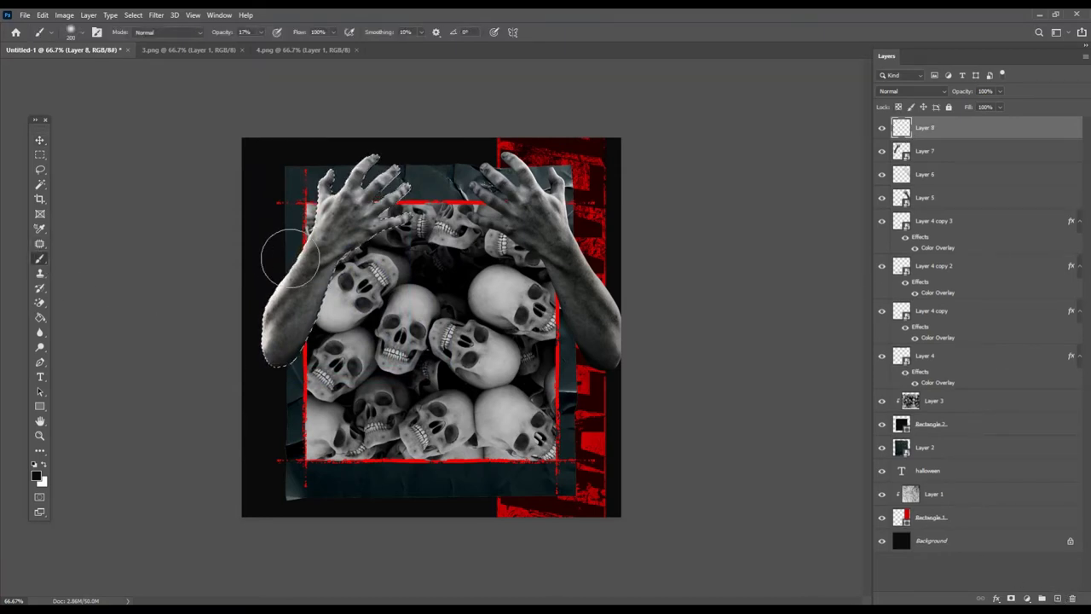
{"action": "left_click_drag", "start_coordinate": [348, 175], "coordinate": [298, 342]}
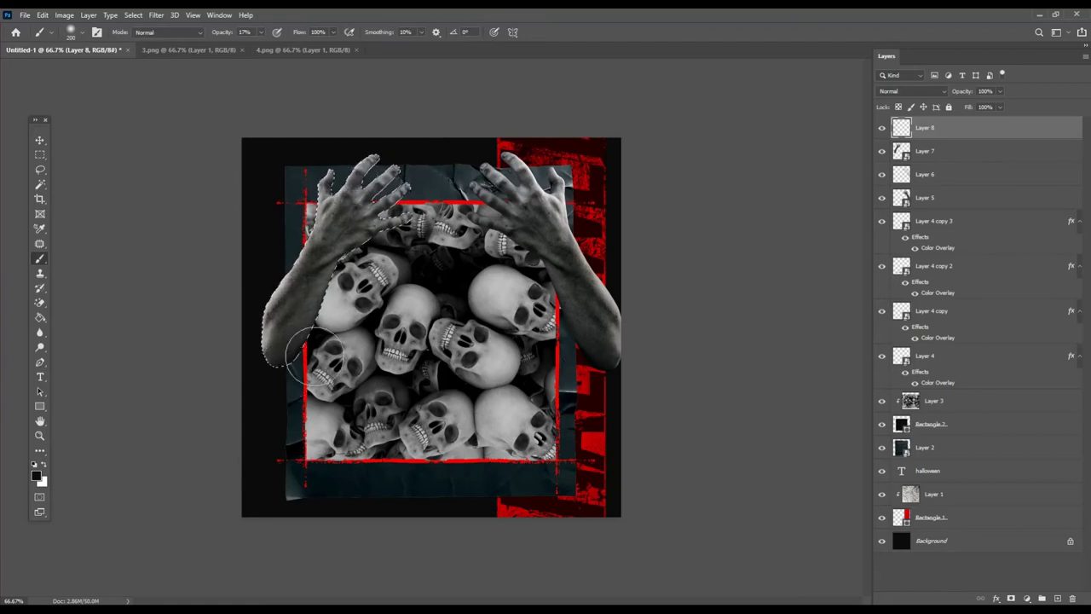
{"action": "left_click", "coordinate": [40, 141]}
{"action": "key", "text": "ctrl+d"}
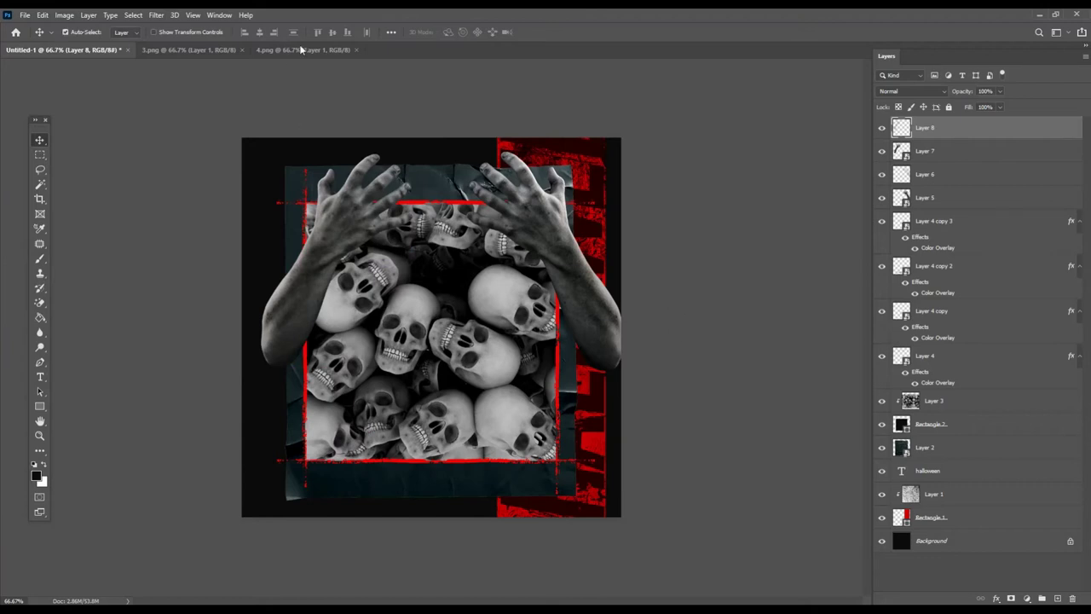
{"action": "left_click", "coordinate": [356, 50]}
- Close 3.png and bring the 1.png black brush stroke into the poster
{"action": "left_click", "coordinate": [241, 49]}
{"action": "left_click", "coordinate": [26, 15]}
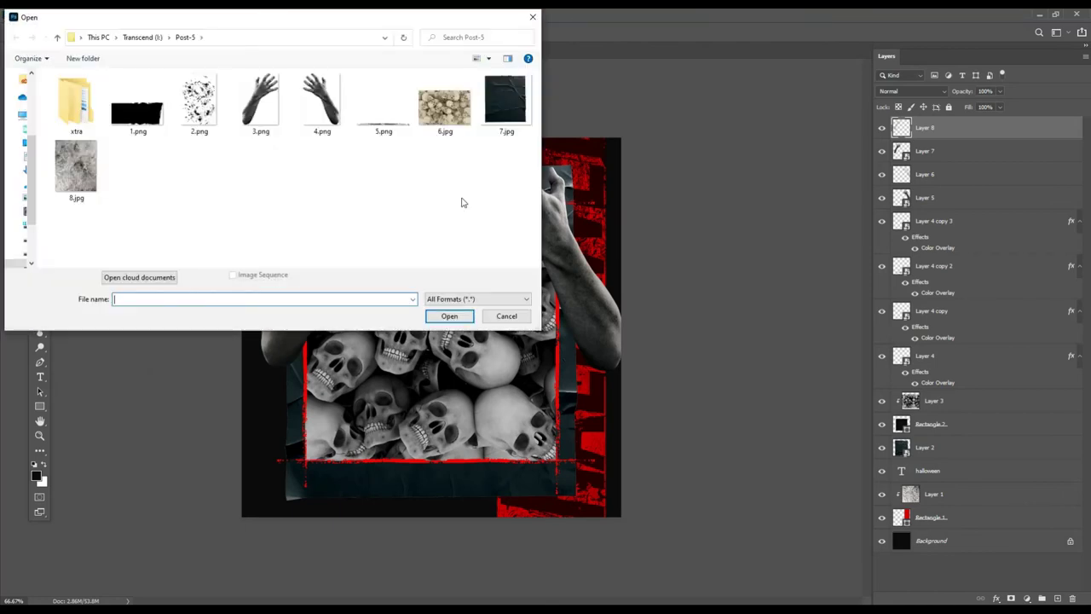
{"action": "double_click", "coordinate": [137, 111]}
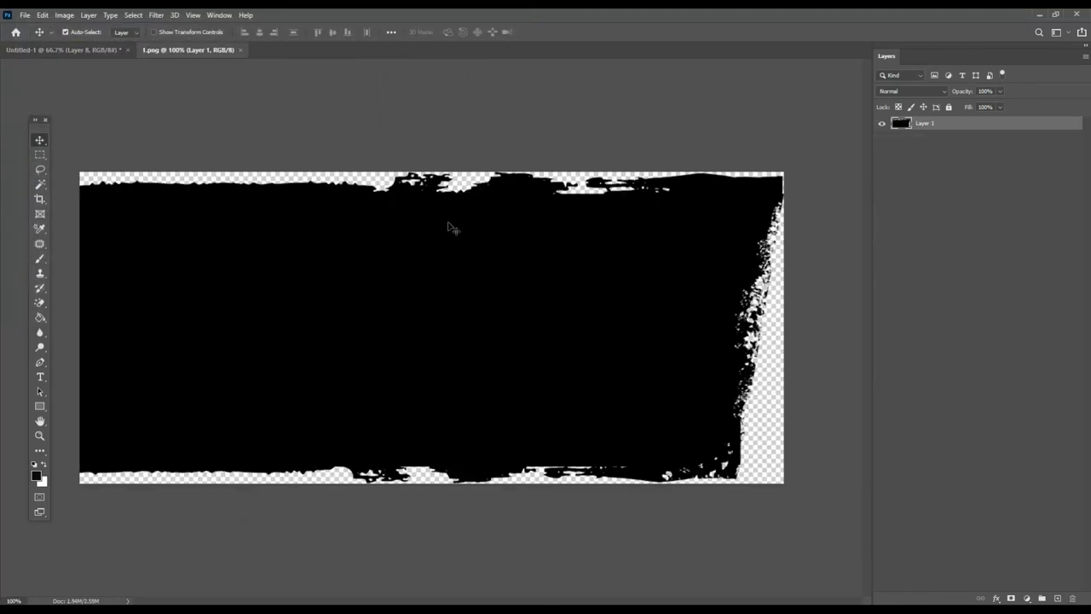
{"action": "left_click_drag", "start_coordinate": [94, 49], "coordinate": [708, 216]}
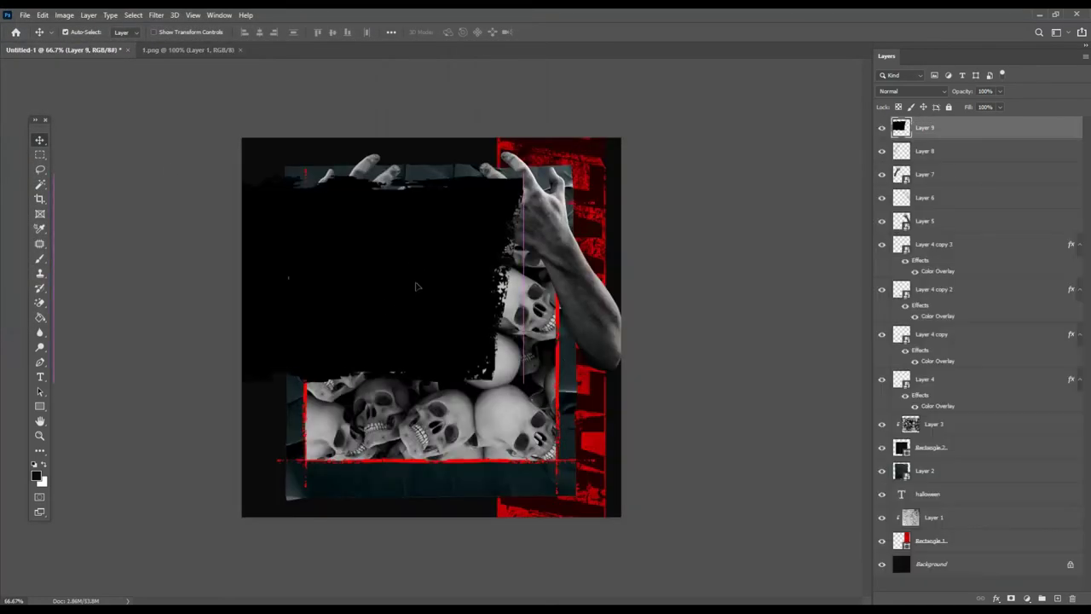
- Convert the black stroke to a smart object, scale it to about 57% and place it at left
{"action": "right_click", "coordinate": [1009, 132]}
{"action": "left_click", "coordinate": [955, 276]}
{"action": "key", "text": "ctrl+t"}
{"action": "left_click_drag", "start_coordinate": [521, 271], "coordinate": [419, 313]}
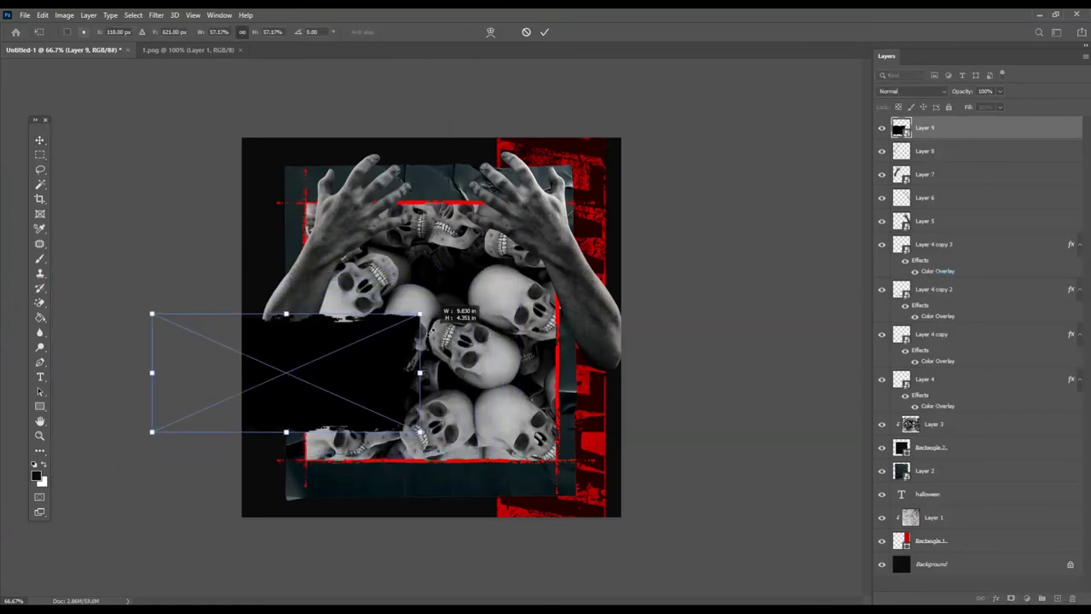
{"action": "left_click_drag", "start_coordinate": [354, 357], "coordinate": [371, 358]}
{"action": "key", "text": "Return"}
{"action": "left_click_drag", "start_coordinate": [992, 129], "coordinate": [1047, 577]}
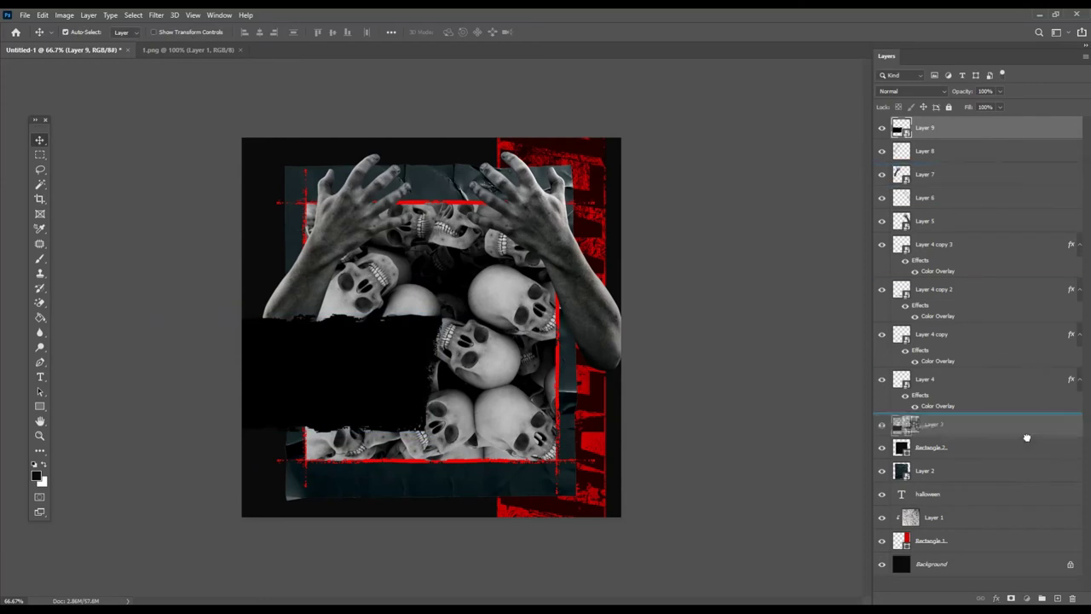
{"action": "mouse_move", "coordinate": [392, 359]}
{"action": "left_mouse_down"}
{"action": "mouse_move", "coordinate": [517, 261]}
{"action": "mouse_move", "coordinate": [962, 125]}
{"action": "mouse_move", "coordinate": [1058, 600]}
{"action": "left_mouse_up"}
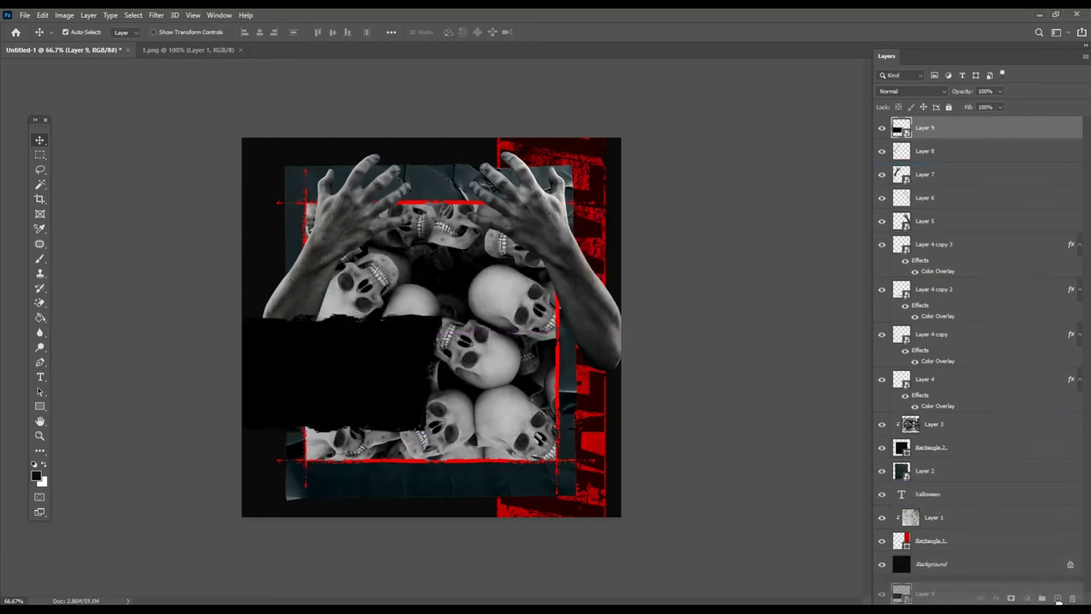
{"action": "left_click_drag", "start_coordinate": [315, 389], "coordinate": [517, 285]}
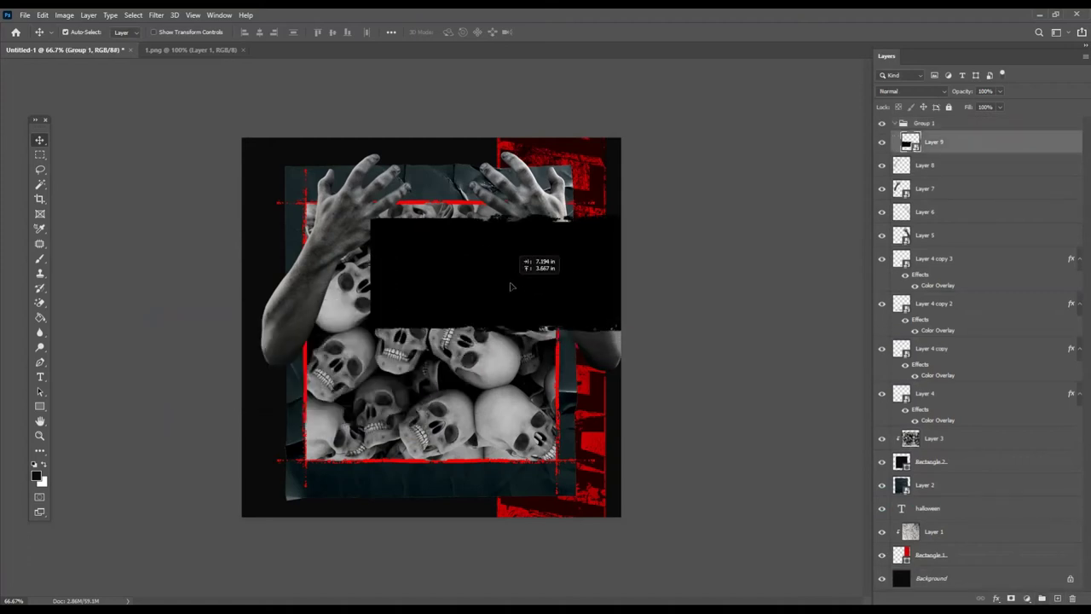
{"action": "key", "text": "ctrl+z"}
{"action": "key", "text": "ctrl+z"}
- Duplicate the black band, flip it horizontally and position the copy higher at the right
{"action": "mouse_move", "coordinate": [952, 130]}
{"action": "left_mouse_down"}
{"action": "mouse_move", "coordinate": [1058, 595]}
{"action": "mouse_move", "coordinate": [1042, 598]}
{"action": "left_mouse_up"}
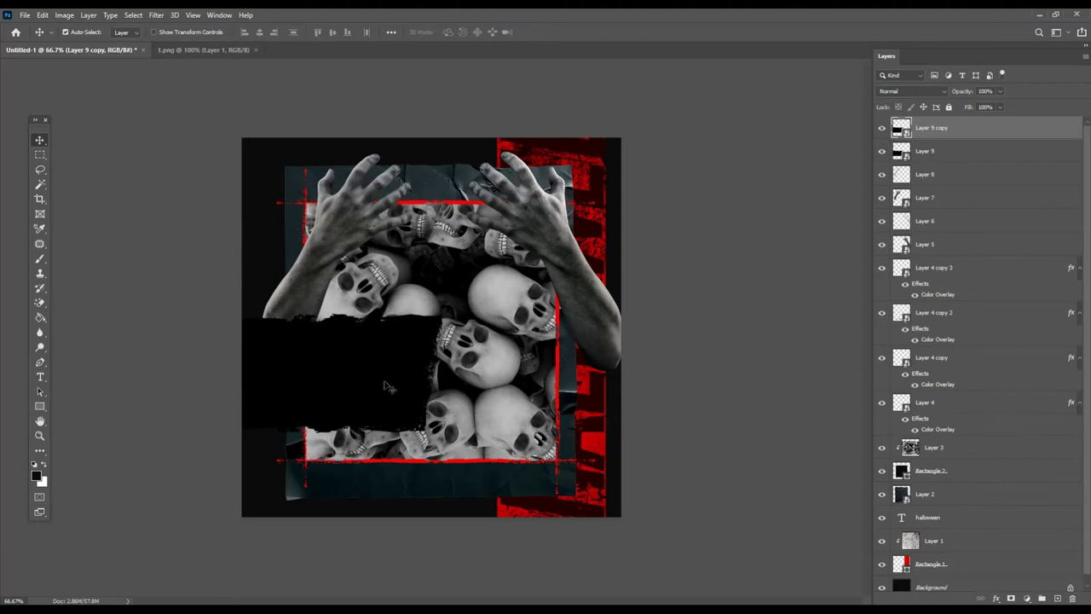
{"action": "left_click_drag", "start_coordinate": [392, 385], "coordinate": [587, 249]}
{"action": "key", "text": "ctrl+t"}
{"action": "right_click", "coordinate": [528, 242]}
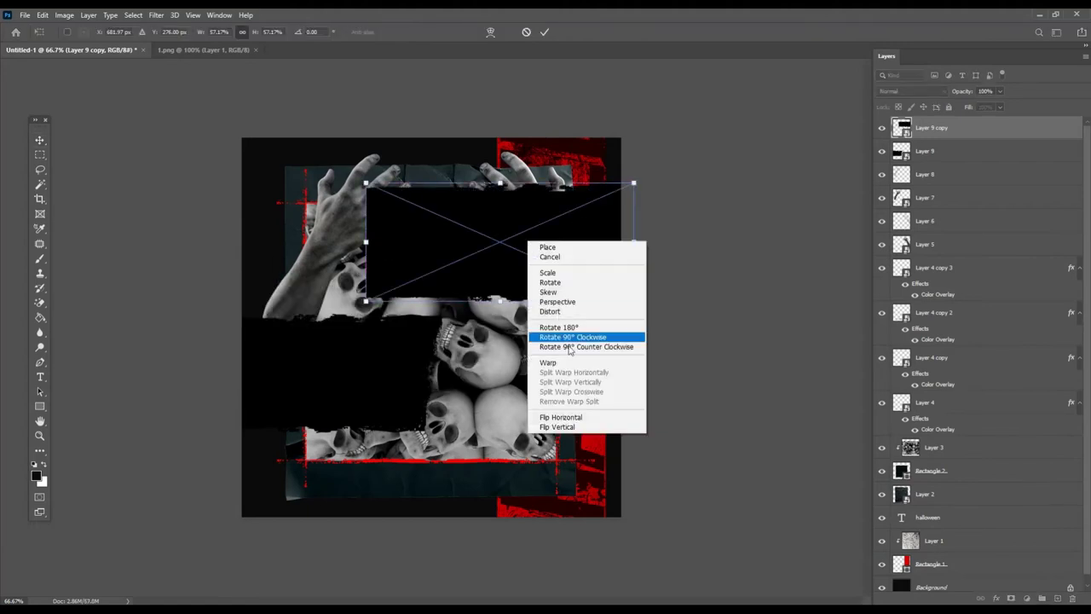
{"action": "left_click", "coordinate": [571, 417]}
{"action": "left_click_drag", "start_coordinate": [501, 266], "coordinate": [522, 280]}
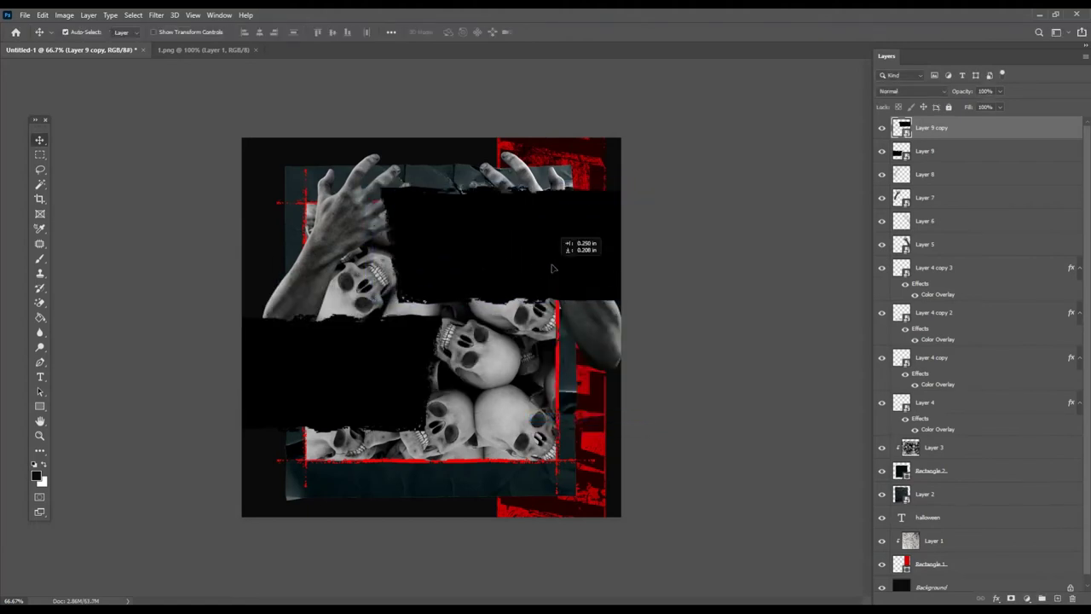
{"action": "key", "text": "Return"}
{"action": "left_click", "coordinate": [459, 337]}
{"action": "left_click_drag", "start_coordinate": [504, 304], "coordinate": [505, 304]}
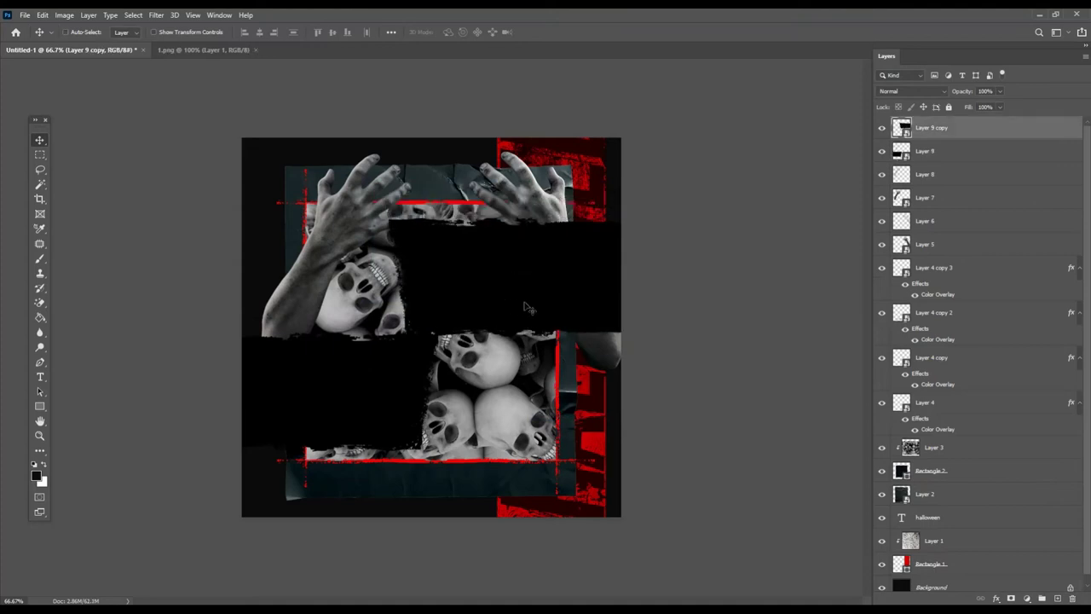
- Stretch both black bands taller and fine-tune their vertical positions
{"action": "left_click", "coordinate": [345, 418], "text": "shift"}
{"action": "key", "text": "ctrl+t"}
{"action": "mouse_move", "coordinate": [418, 218]}
{"action": "left_mouse_down"}
{"action": "mouse_move", "coordinate": [414, 246]}
{"action": "mouse_move", "coordinate": [413, 235]}
{"action": "left_mouse_up"}
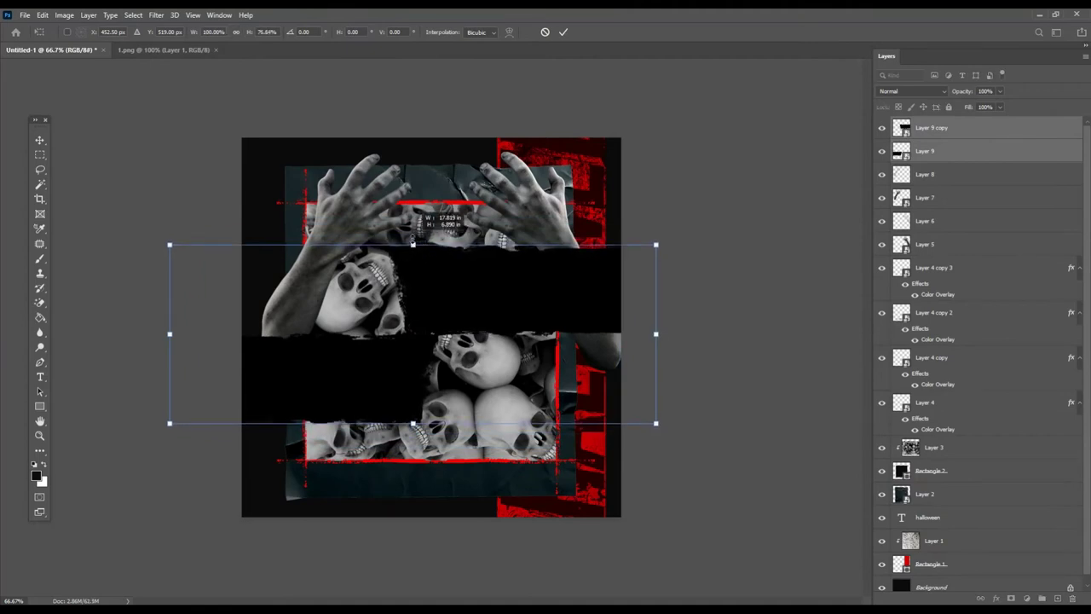
{"action": "key", "text": "Return"}
{"action": "left_click_drag", "start_coordinate": [388, 384], "coordinate": [385, 394]}
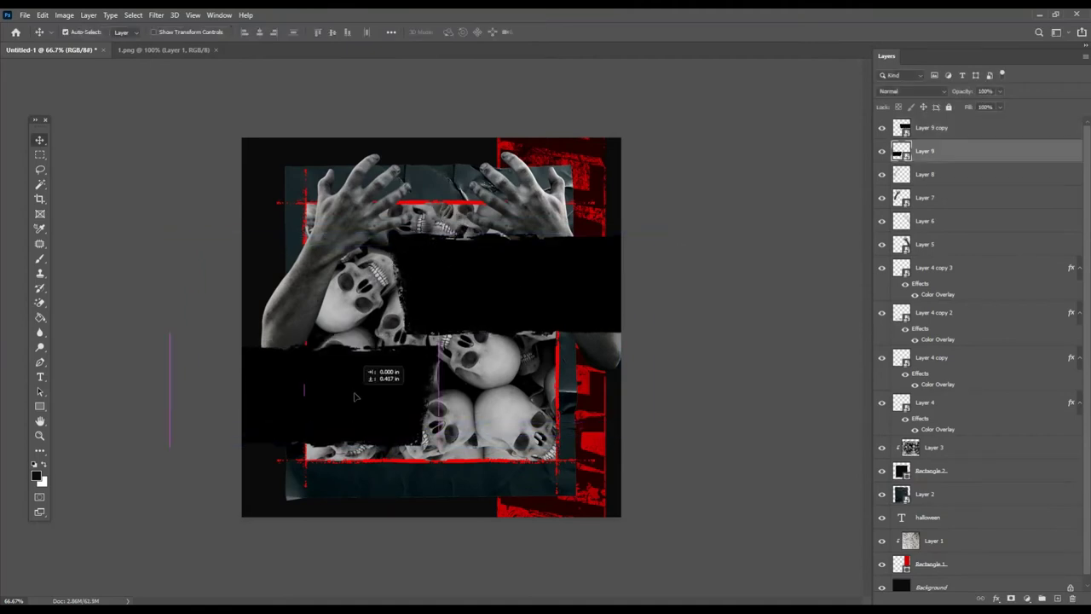
{"action": "left_click_drag", "start_coordinate": [442, 317], "coordinate": [441, 313]}
{"action": "left_click", "coordinate": [627, 386]}
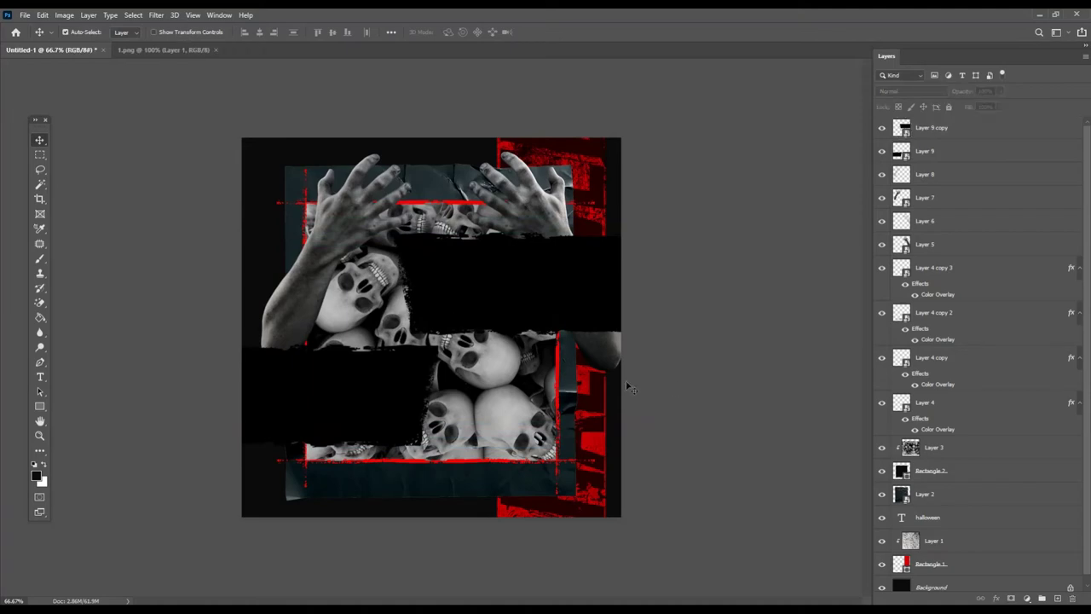
- Duplicate the halloween text layer and move the copy to the top of the layer stack
{"action": "left_click", "coordinate": [594, 424]}
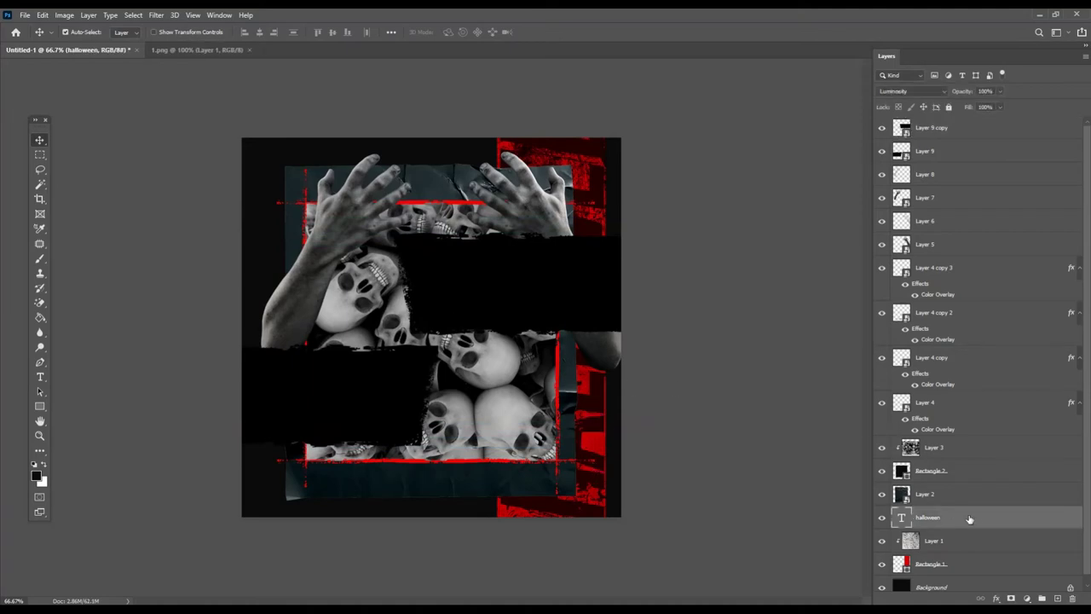
{"action": "key", "text": "ctrl+j"}
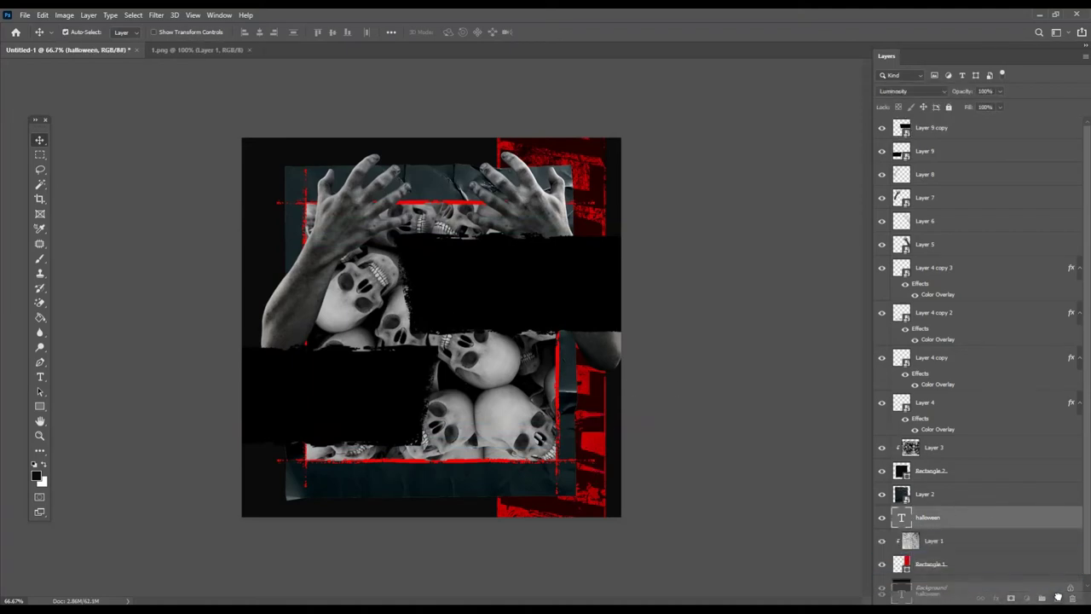
{"action": "left_click_drag", "start_coordinate": [969, 515], "coordinate": [963, 121]}
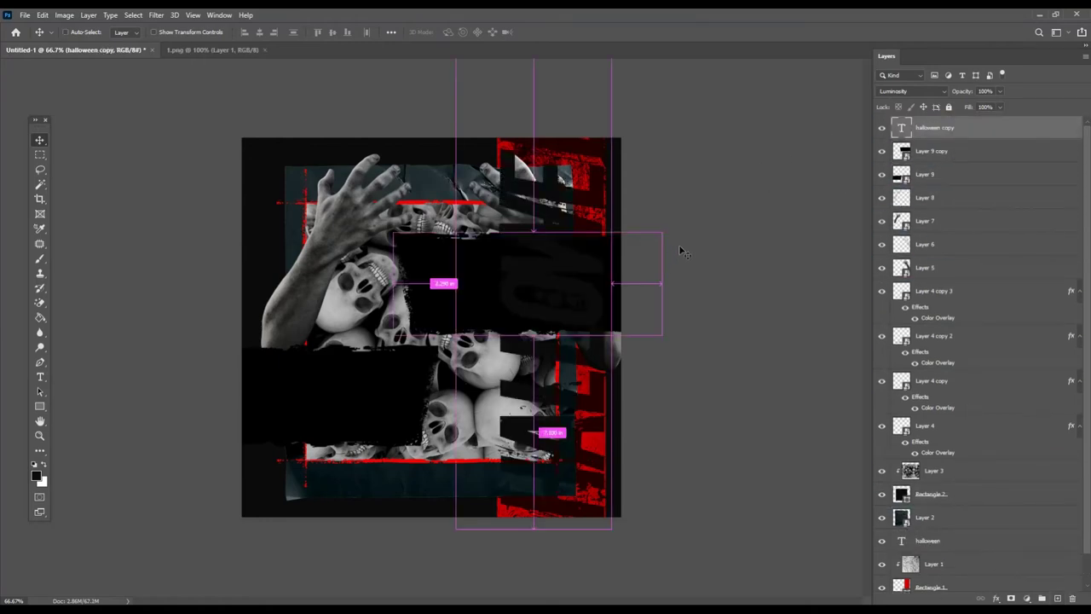
{"action": "key", "text": "ctrl+t"}
{"action": "left_click_drag", "start_coordinate": [682, 251], "coordinate": [807, 378]}
{"action": "key", "text": "ctrl+z"}
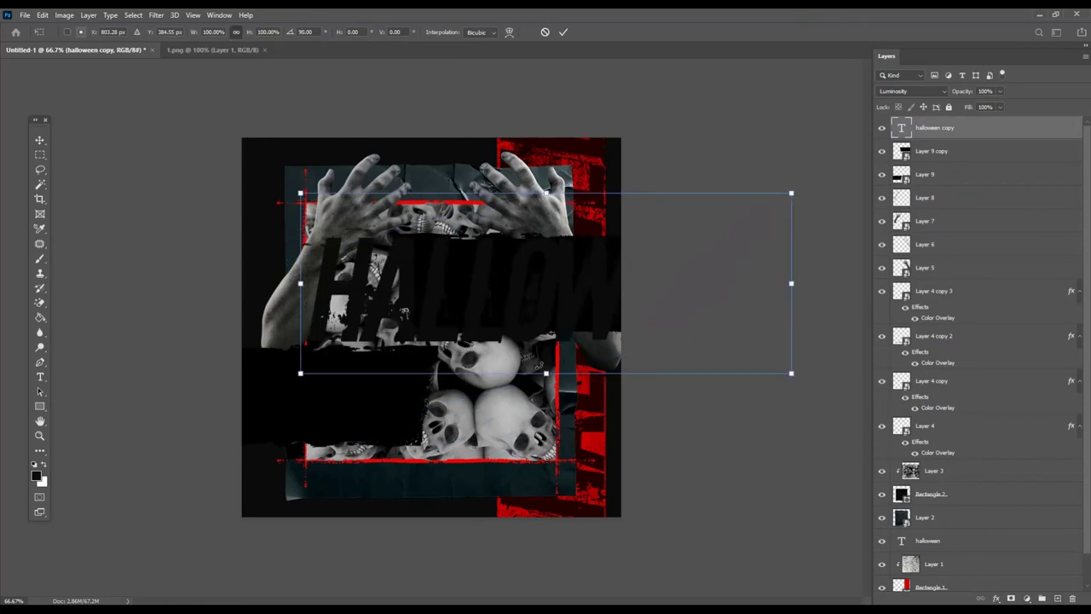
{"action": "key", "text": "Return"}
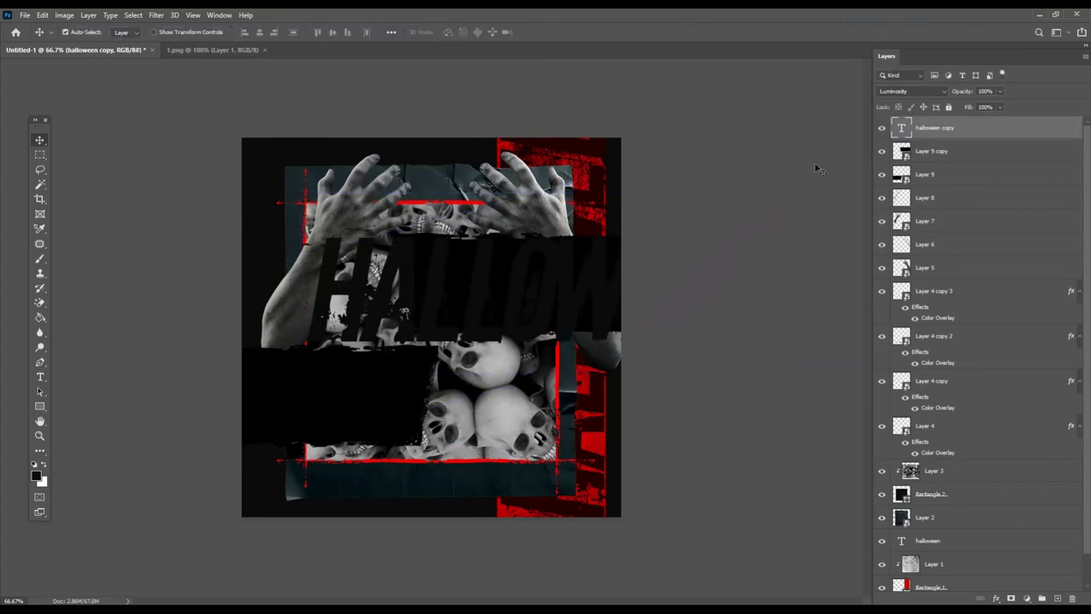
- Recolour the halloween copy text pure red with Normal blend mode
{"action": "double_click", "coordinate": [900, 126]}
{"action": "left_click", "coordinate": [454, 31]}
{"action": "left_click_drag", "start_coordinate": [757, 208], "coordinate": [860, 206]}
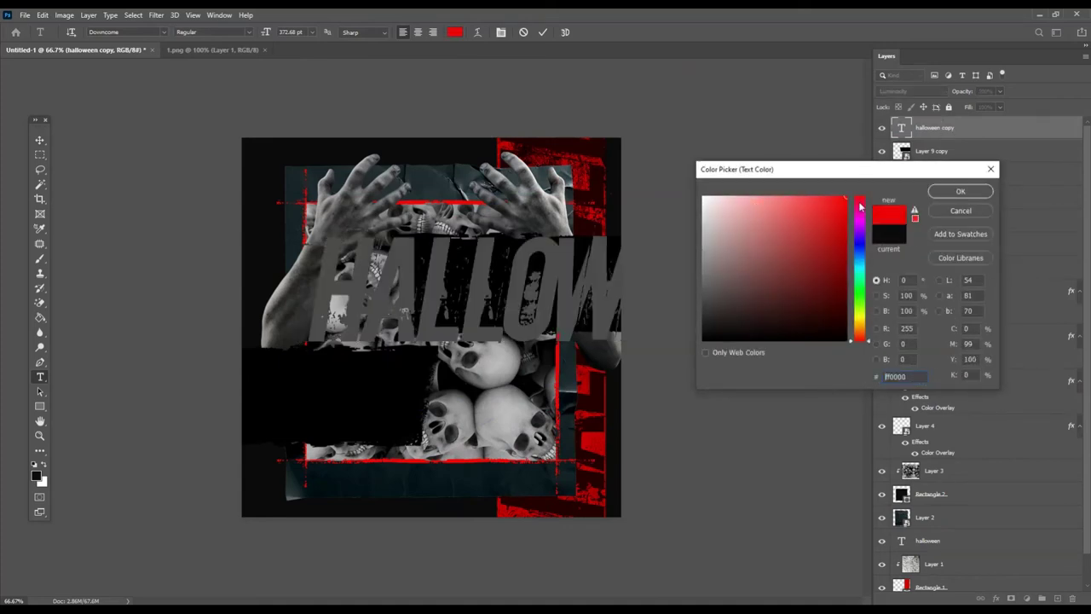
{"action": "left_click", "coordinate": [955, 191]}
{"action": "key", "text": "ctrl+Return"}
{"action": "key", "text": "v"}
{"action": "left_click", "coordinate": [911, 91]}
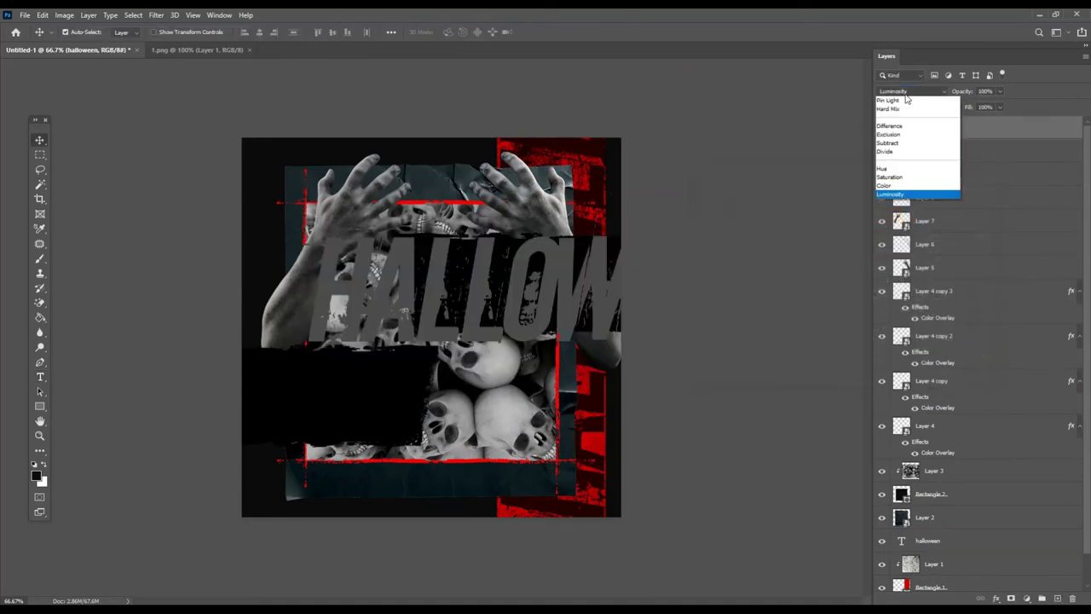
- Shrink the red HALLOW text to about 73% and position it across the upper band
{"action": "left_click_drag", "start_coordinate": [490, 279], "coordinate": [521, 274]}
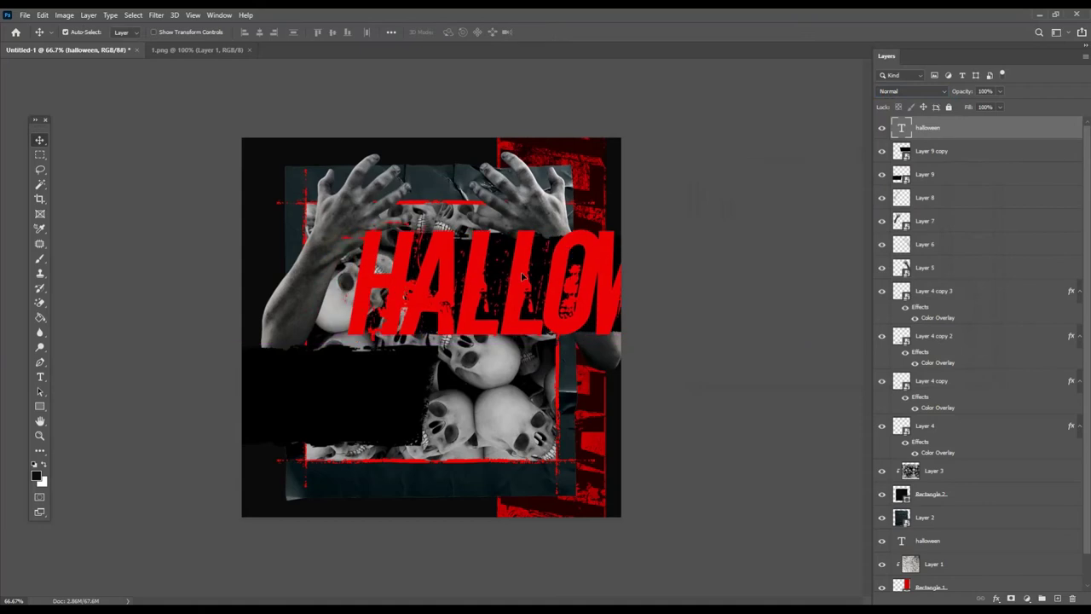
{"action": "key", "text": "ctrl+t"}
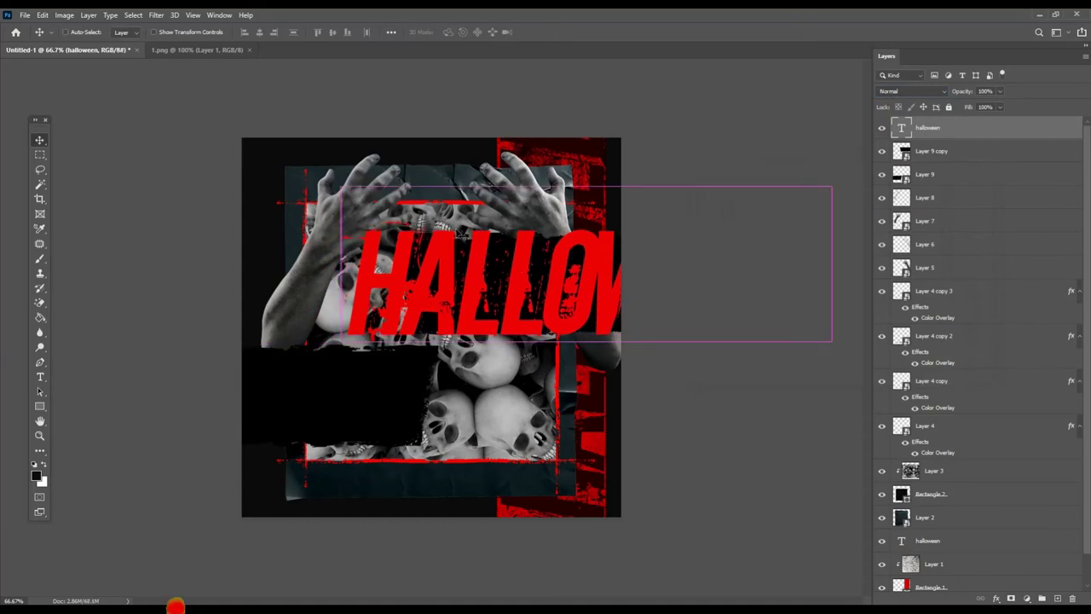
{"action": "left_click_drag", "start_coordinate": [292, 170], "coordinate": [426, 219]}
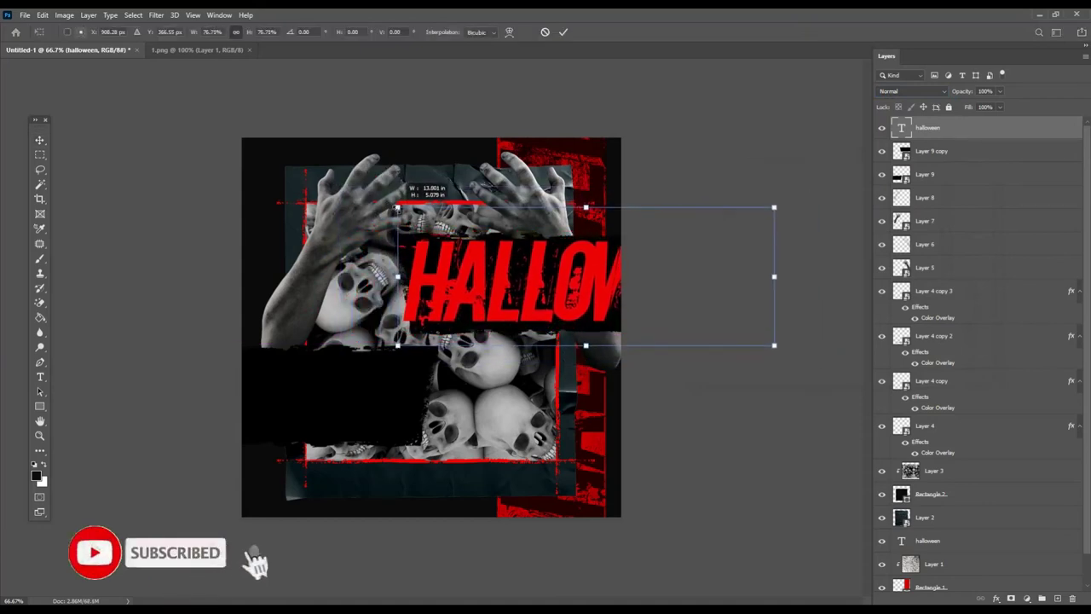
{"action": "left_click_drag", "start_coordinate": [524, 272], "coordinate": [500, 267]}
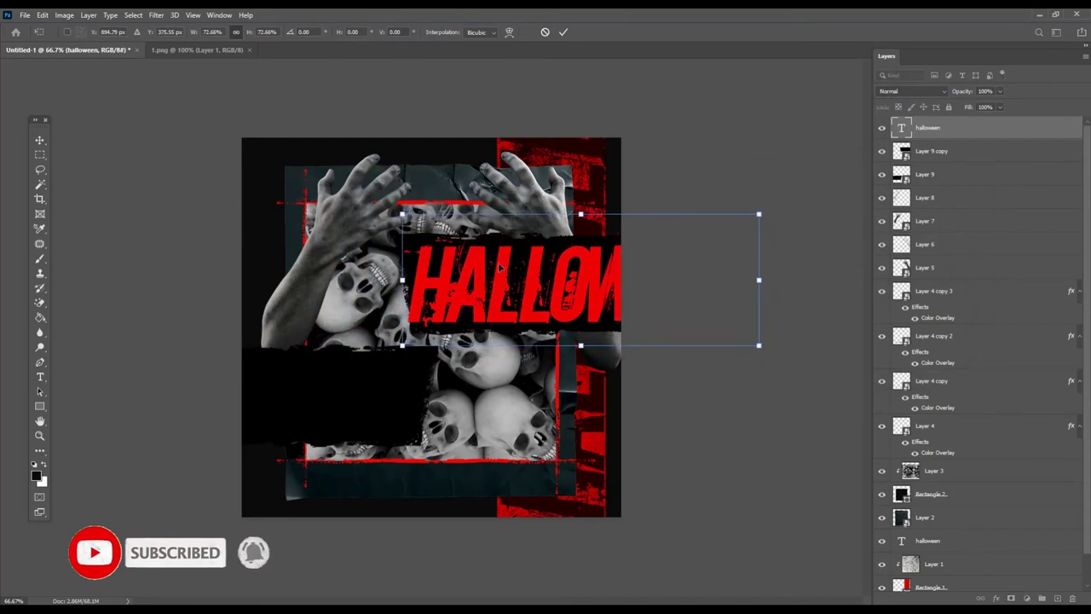
{"action": "key", "text": "Return"}
{"action": "left_click_drag", "start_coordinate": [591, 288], "coordinate": [597, 290]}
- Copy the text layer down-left so WEEN shows on the lower band, and nudge Layer 9
{"action": "mouse_move", "coordinate": [982, 130]}
{"action": "left_mouse_down"}
{"action": "mouse_move", "coordinate": [1013, 465]}
{"action": "mouse_move", "coordinate": [1057, 599]}
{"action": "left_mouse_up"}
{"action": "mouse_move", "coordinate": [592, 288]}
{"action": "left_mouse_down"}
{"action": "mouse_move", "coordinate": [391, 386]}
{"action": "mouse_move", "coordinate": [304, 388]}
{"action": "left_mouse_up"}
{"action": "left_click_drag", "start_coordinate": [419, 400], "coordinate": [410, 400]}
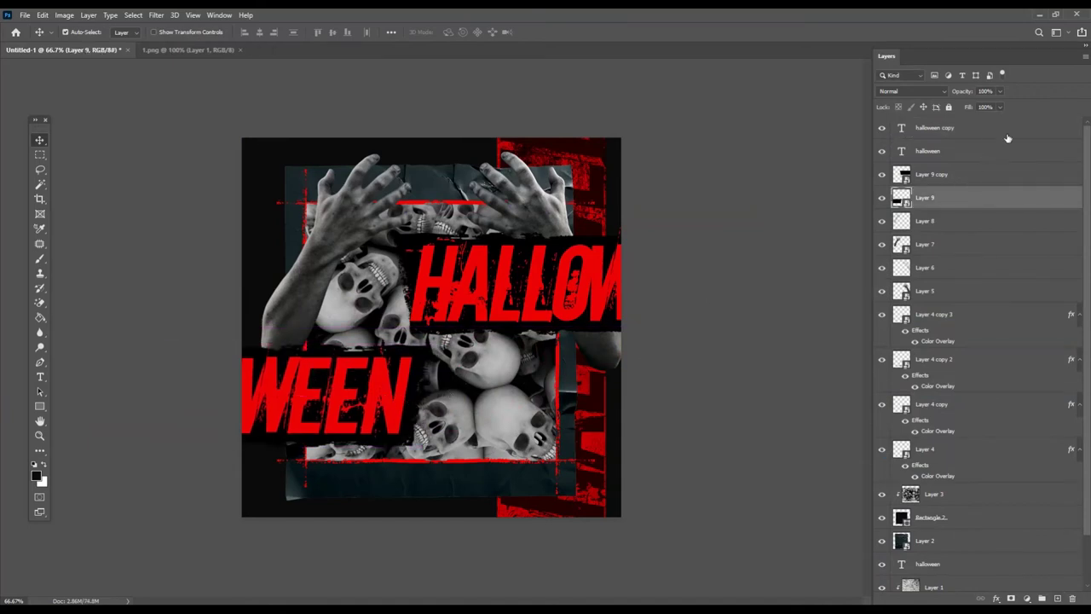
- Change the WEEN text colour to the deeper red f10202
{"action": "left_click", "coordinate": [922, 130]}
{"action": "double_click", "coordinate": [901, 130]}
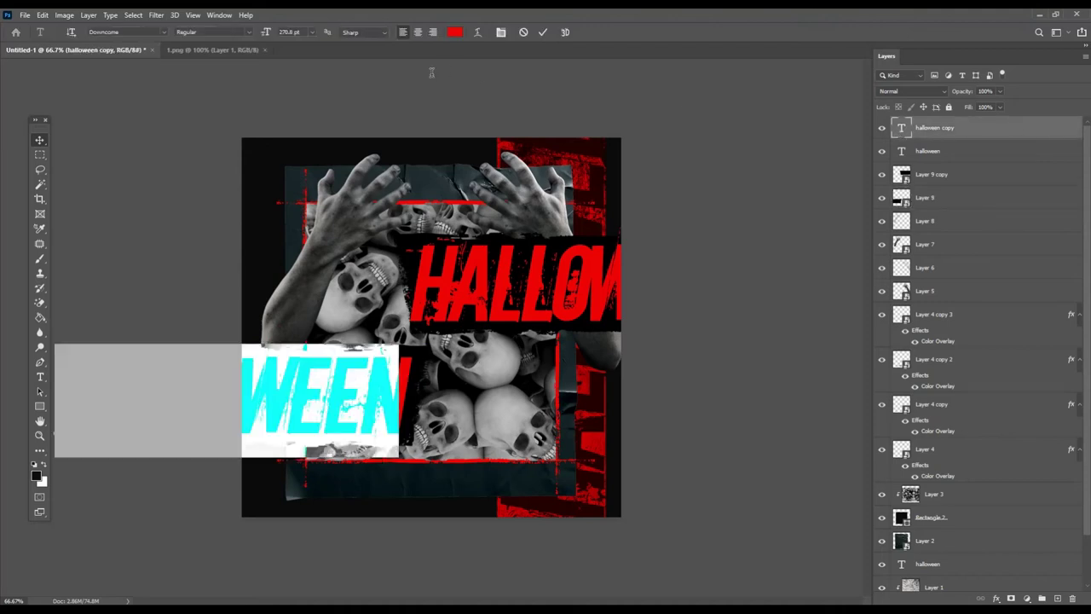
{"action": "left_click", "coordinate": [454, 31]}
{"action": "left_click", "coordinate": [847, 203]}
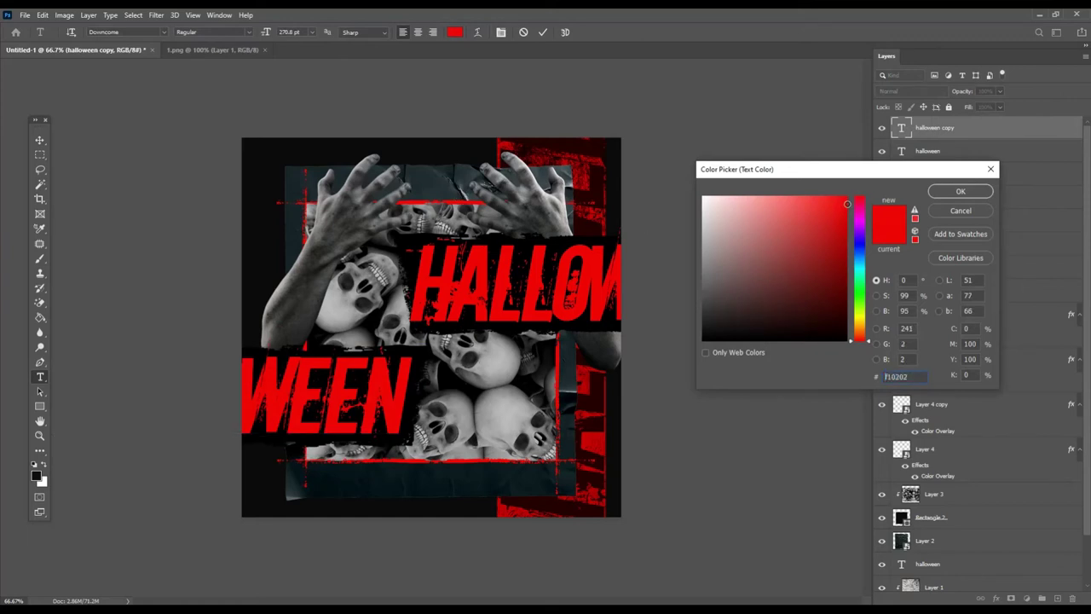
{"action": "left_click", "coordinate": [961, 191]}
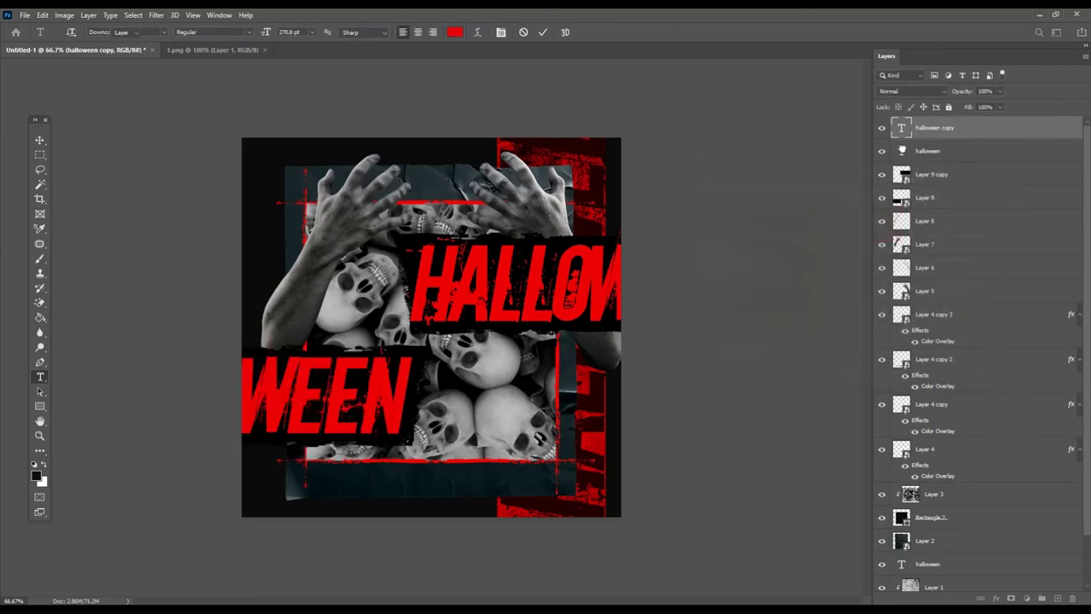
- Change the HALLOW text colour to the deeper red ea0000
{"action": "double_click", "coordinate": [902, 151]}
{"action": "left_click", "coordinate": [456, 31]}
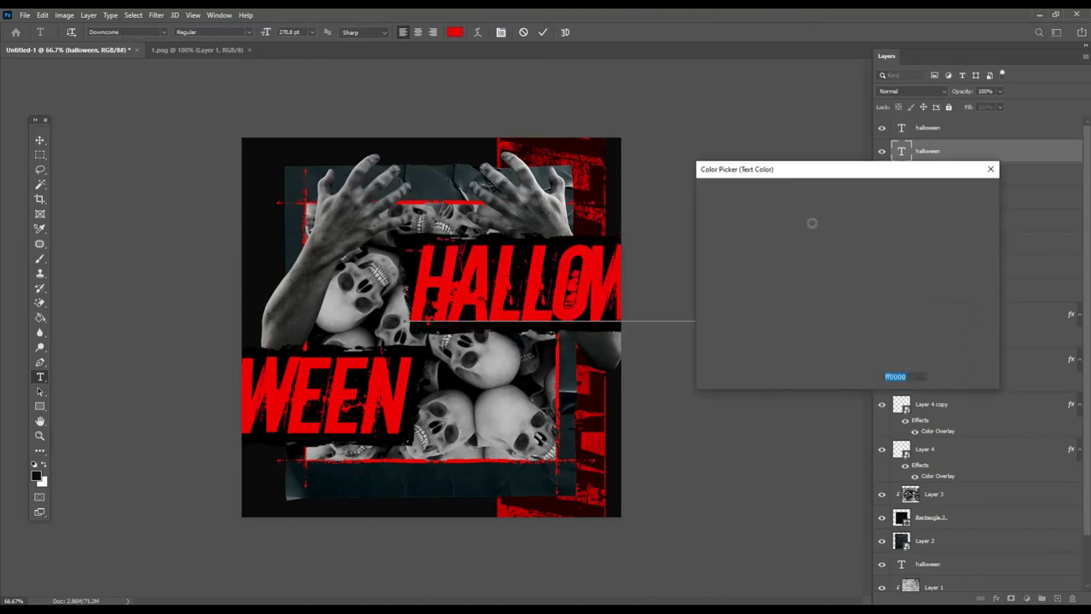
{"action": "left_click_drag", "start_coordinate": [843, 207], "coordinate": [845, 216]}
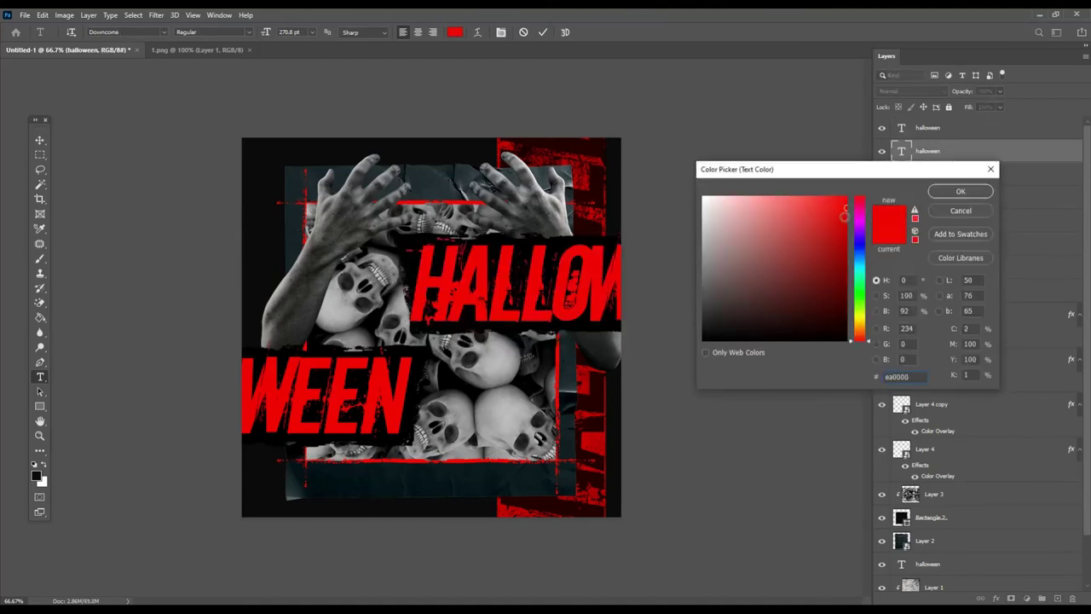
{"action": "left_click", "coordinate": [940, 193]}
{"action": "left_click", "coordinate": [40, 140]}
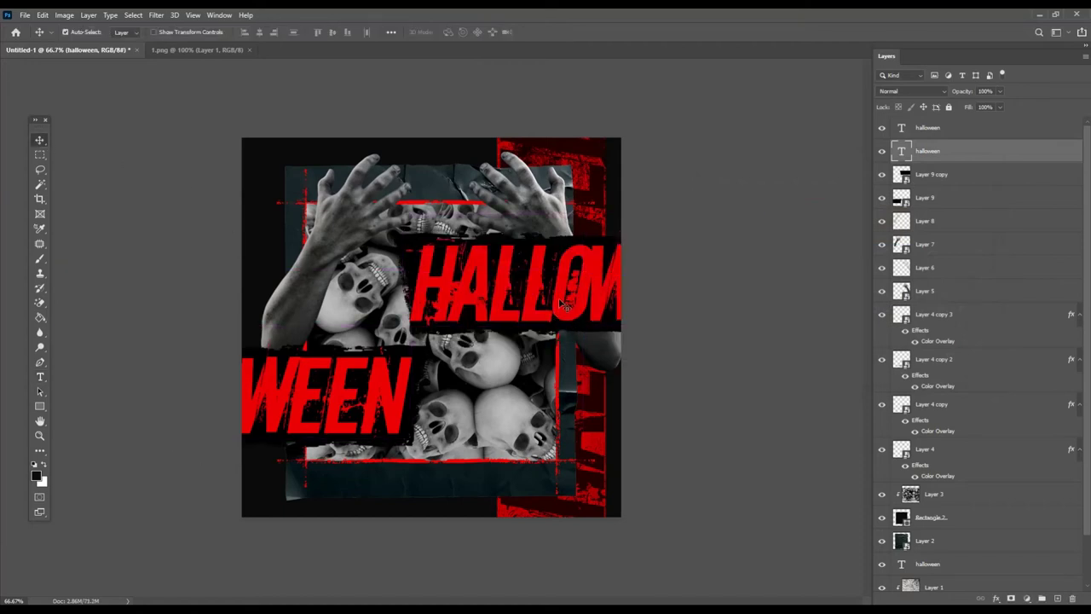
{"action": "left_click", "coordinate": [25, 16]}
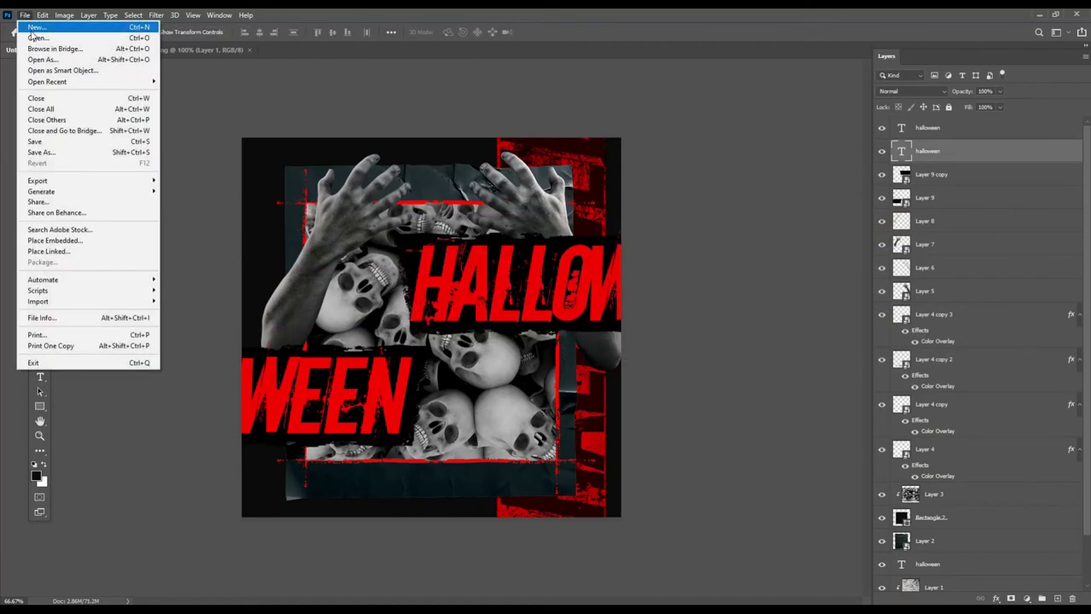
- Open the 8.jpg stone texture image
{"action": "left_click", "coordinate": [34, 27]}
{"action": "key", "text": "Escape"}
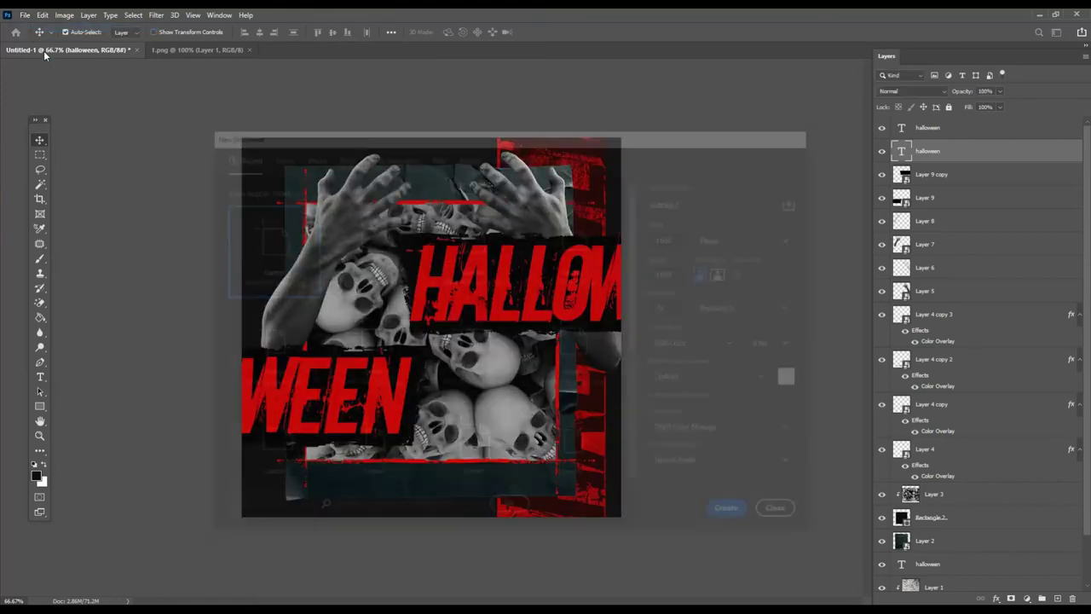
{"action": "left_click", "coordinate": [25, 16]}
{"action": "left_click", "coordinate": [34, 39]}
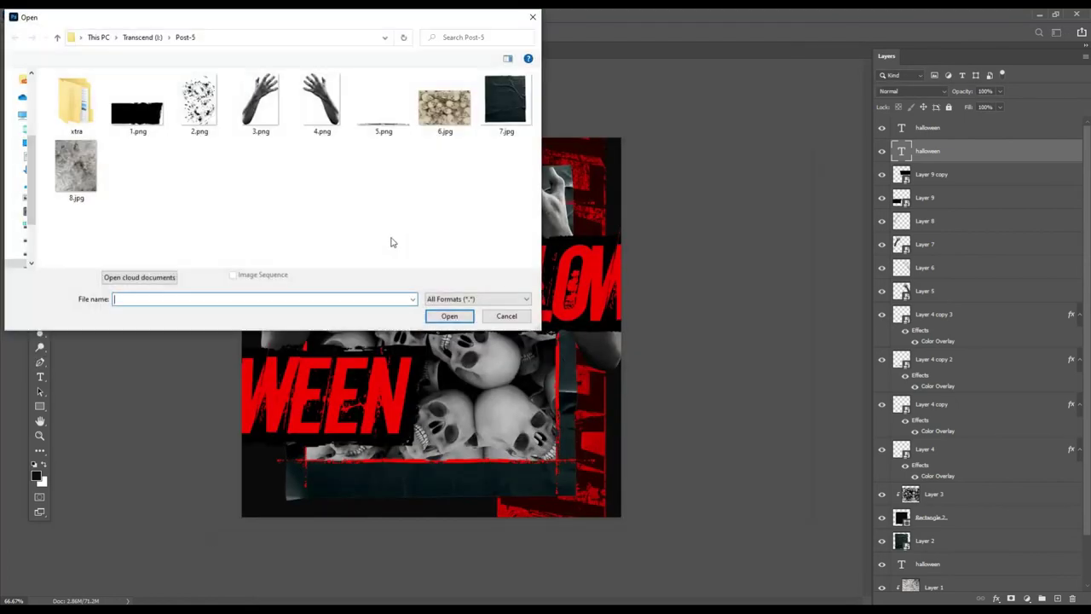
{"action": "double_click", "coordinate": [76, 169]}
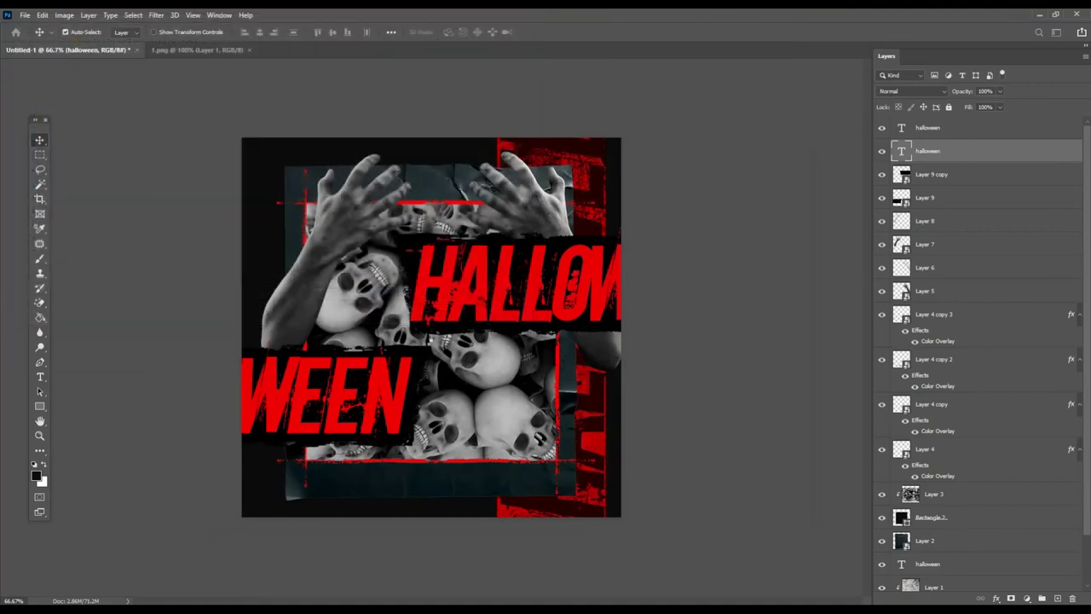
- Bring the 8.jpg texture into the poster, clipped to HALLOW in Darken mode
{"action": "left_click", "coordinate": [90, 50]}
{"action": "left_click_drag", "start_coordinate": [521, 214], "coordinate": [523, 216]}
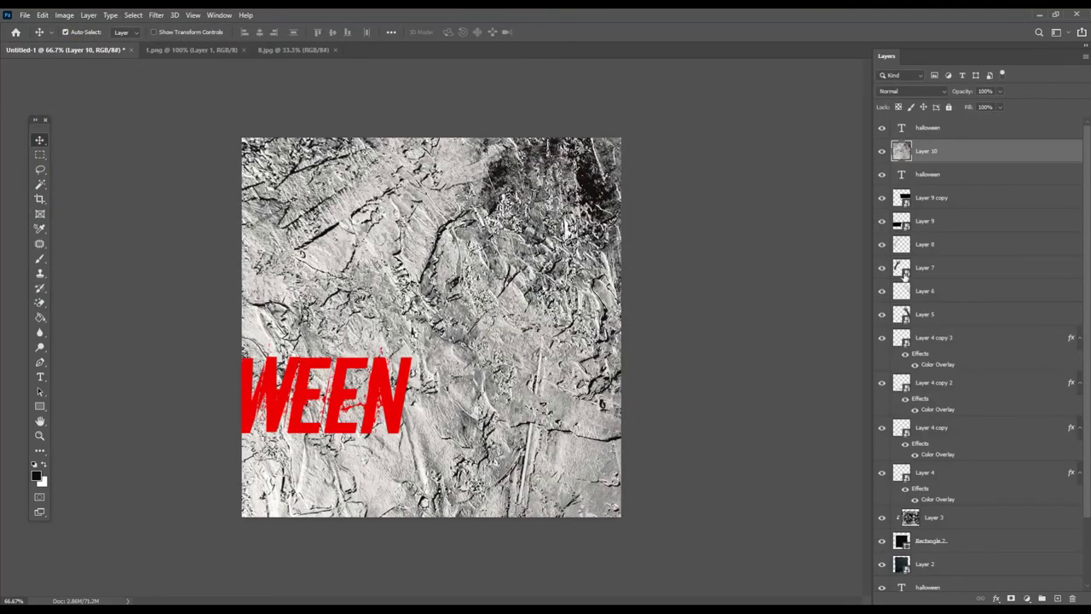
{"action": "left_click", "coordinate": [974, 158], "text": "alt"}
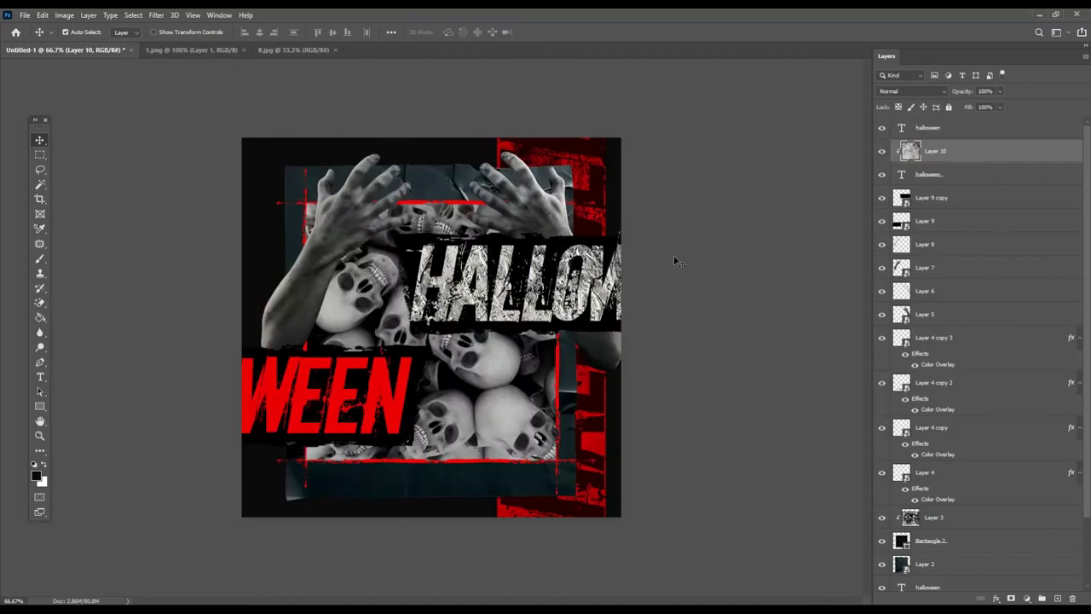
{"action": "left_click", "coordinate": [900, 92]}
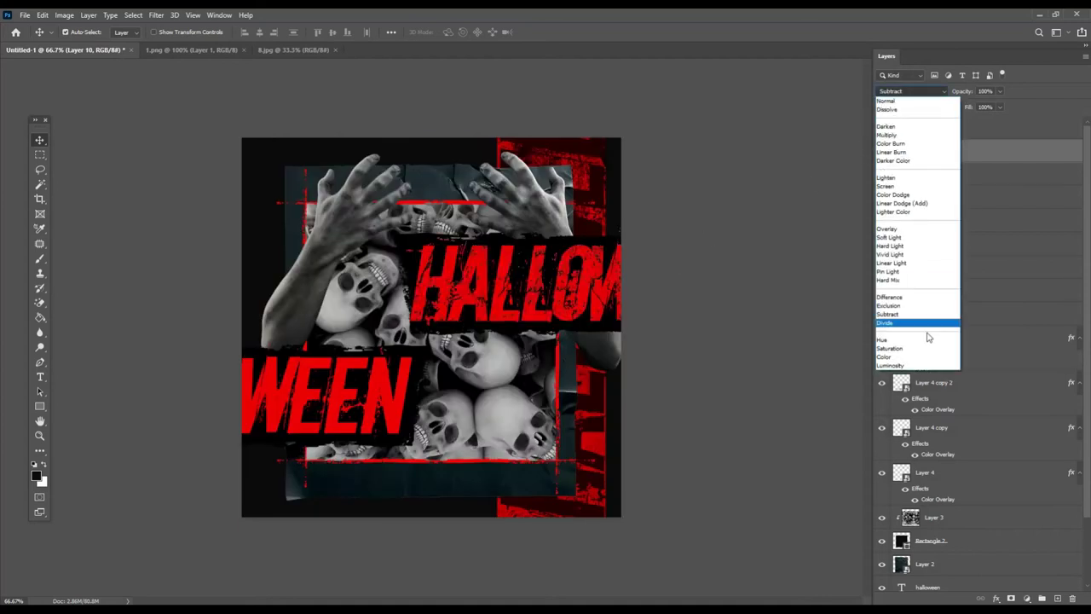
{"action": "left_click", "coordinate": [899, 128]}
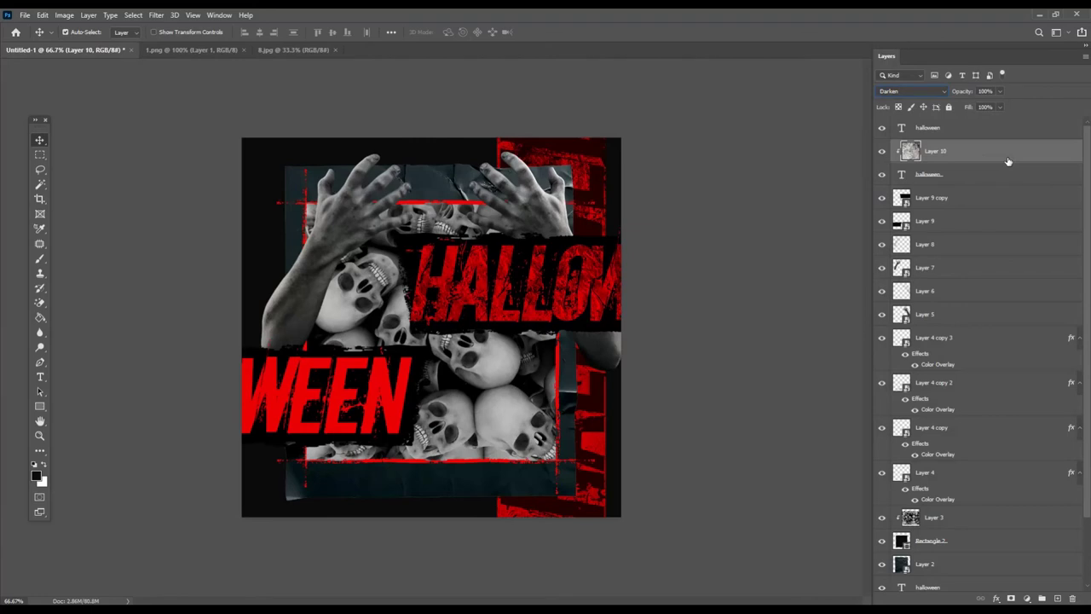
- Duplicate the texture, move it to the top, clip it into WEEN and reposition it
{"action": "key", "text": "ctrl+j"}
{"action": "key", "text": "ctrl+shift+bracketright"}
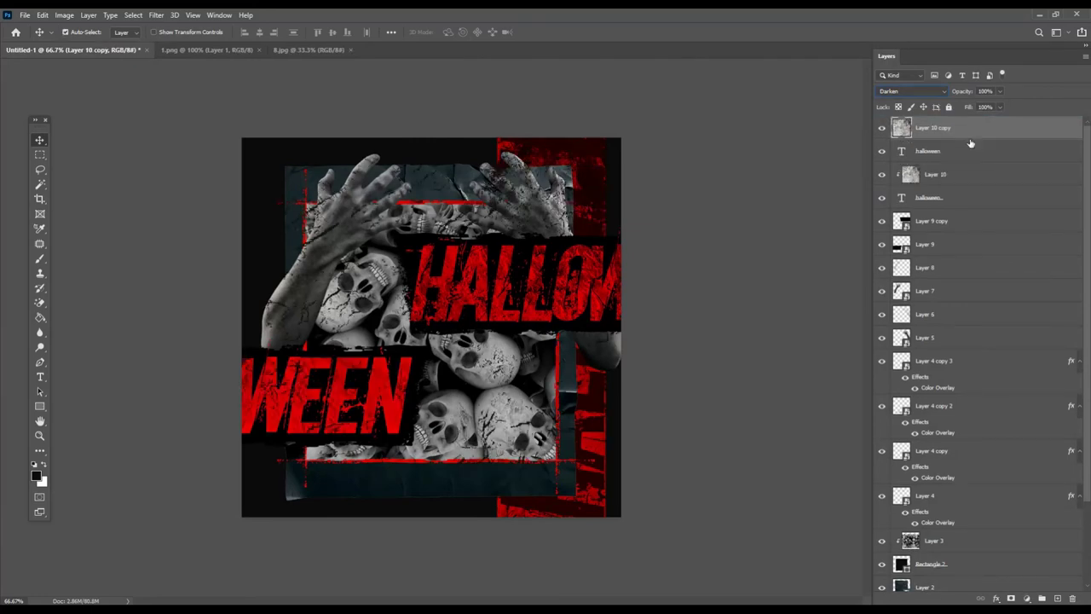
{"action": "left_click", "coordinate": [968, 139], "text": "alt"}
{"action": "key", "text": "ctrl+t"}
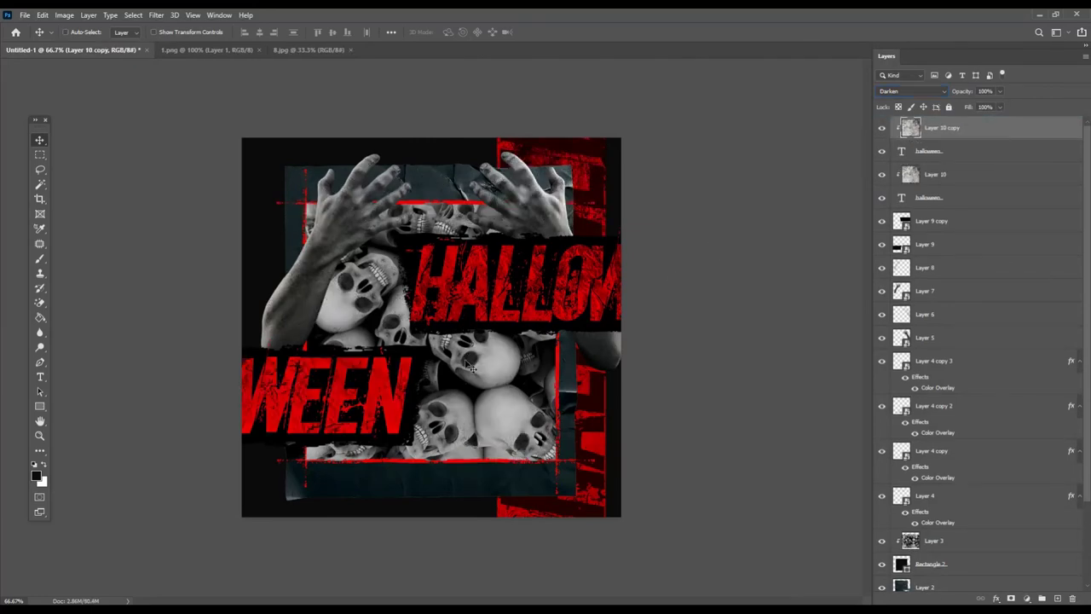
{"action": "left_click_drag", "start_coordinate": [418, 329], "coordinate": [337, 375]}
{"action": "key", "text": "Return"}
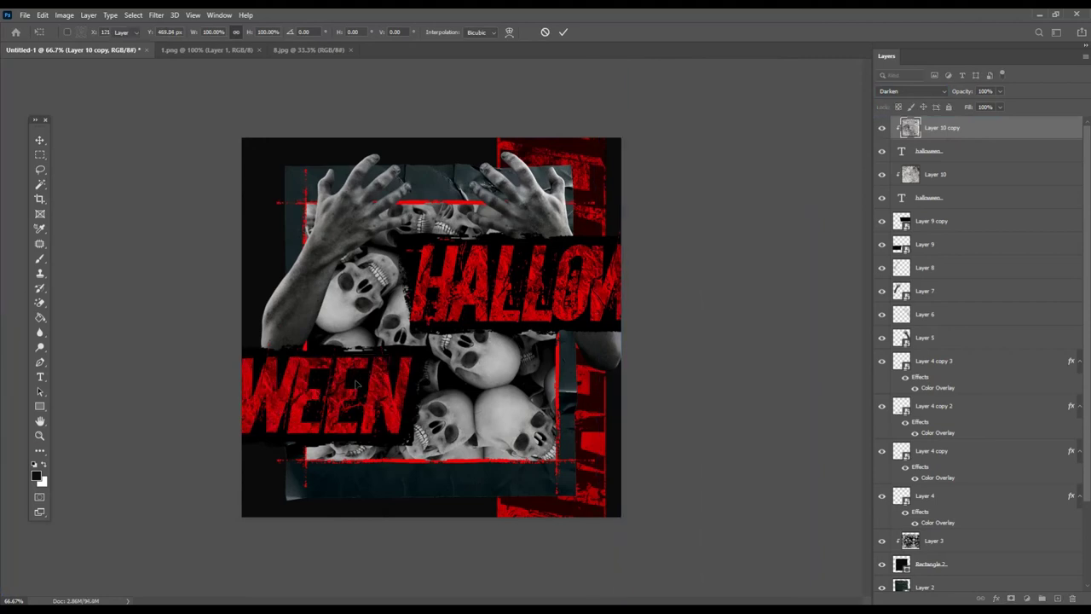
- Close the 1.png and 8.jpg documents, leaving only the poster open
{"action": "left_click", "coordinate": [259, 49]}
{"action": "left_click", "coordinate": [240, 49]}
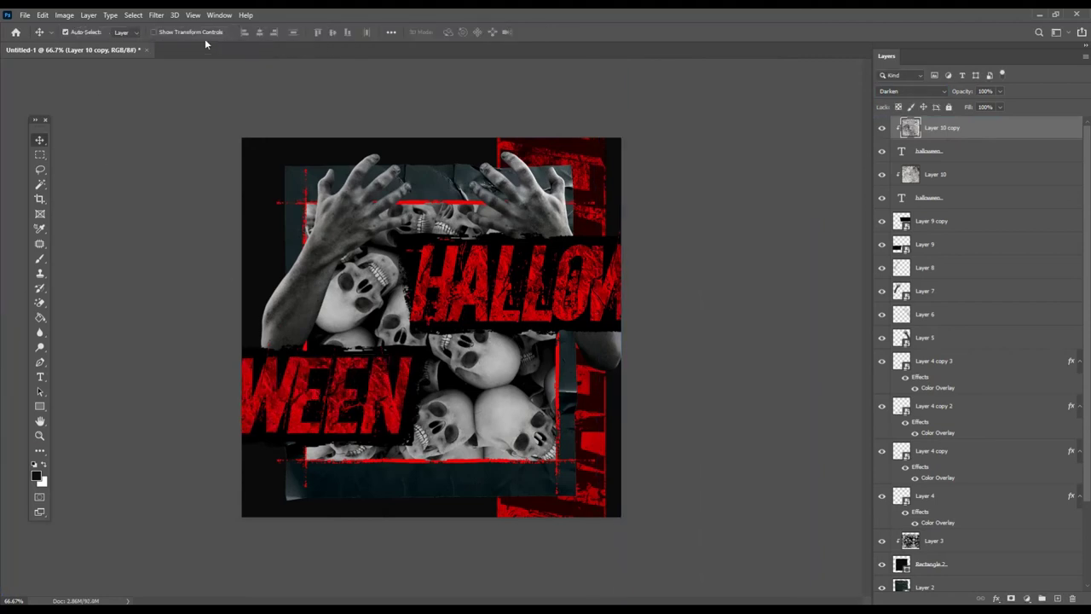
{"action": "left_click", "coordinate": [23, 15]}
- Open 2.png and bring the splatter into the poster, moved down and left
{"action": "left_click", "coordinate": [39, 40]}
{"action": "double_click", "coordinate": [199, 102]}
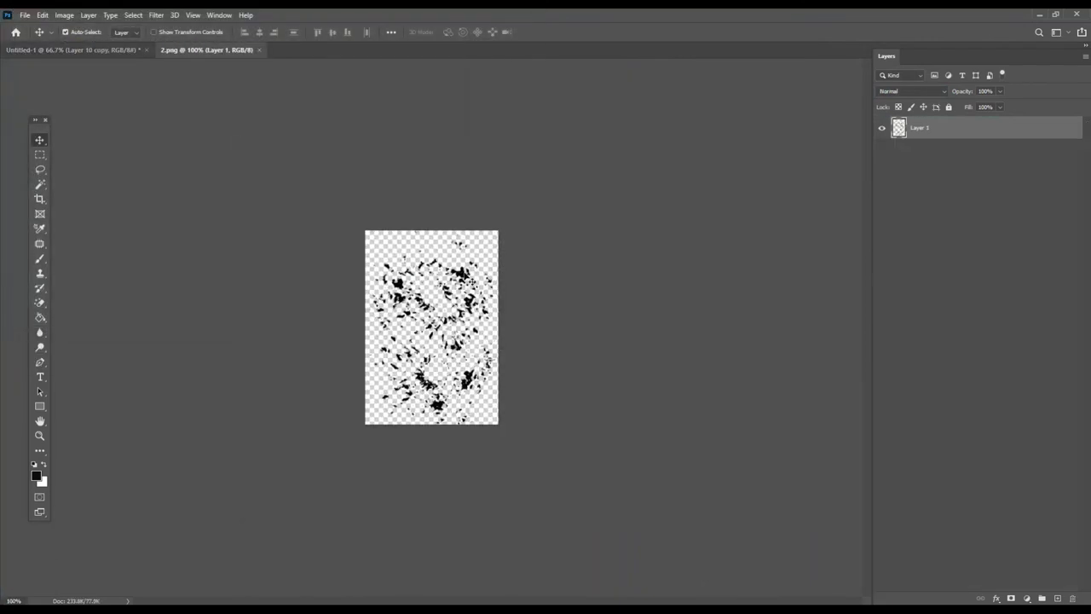
{"action": "left_click_drag", "start_coordinate": [465, 282], "coordinate": [503, 279]}
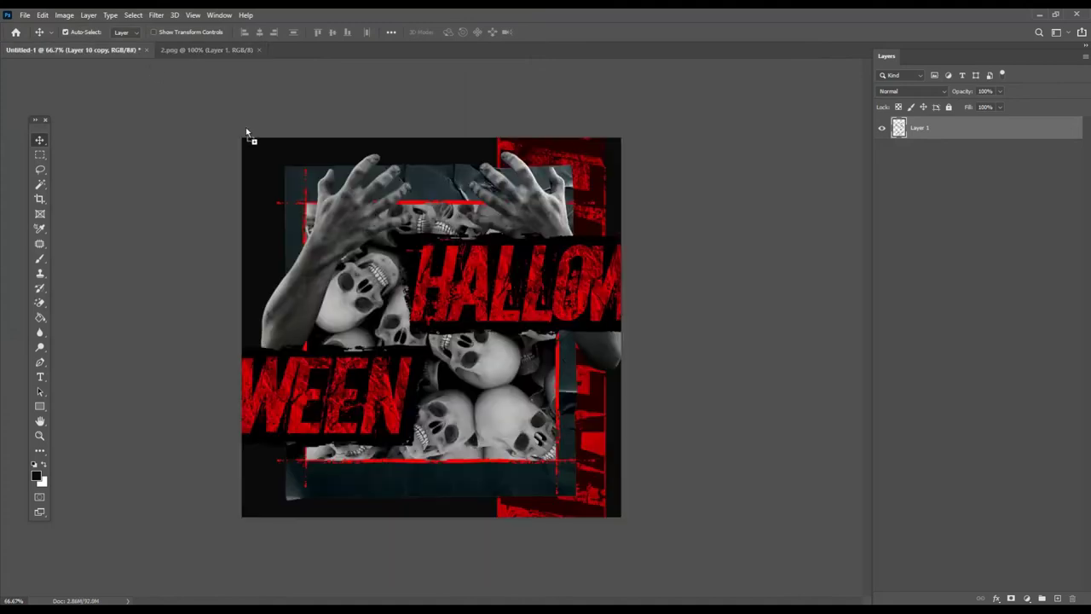
{"action": "left_click_drag", "start_coordinate": [511, 258], "coordinate": [427, 322]}
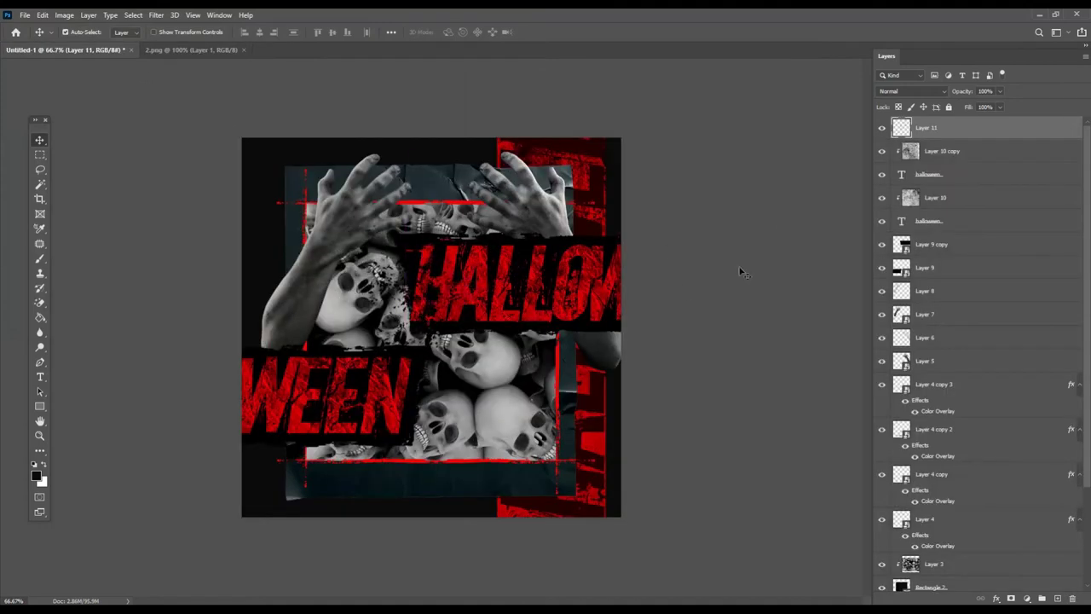
- Convert the splatter to a smart object, shrunk and placed over the skulls left of HALLOW
{"action": "right_click", "coordinate": [982, 140]}
{"action": "left_click", "coordinate": [966, 274]}
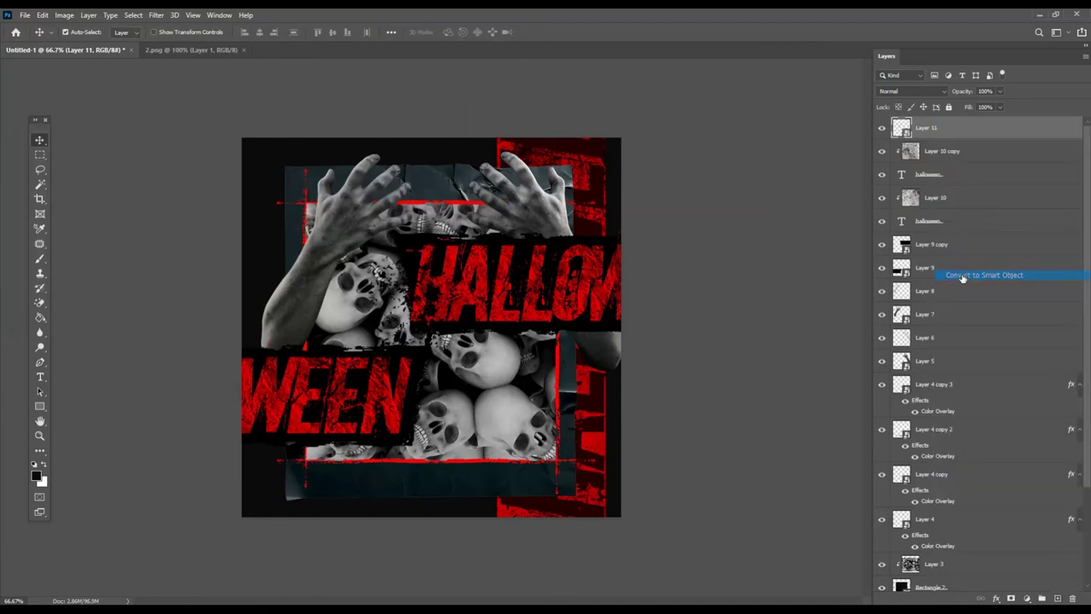
{"action": "key", "text": "ctrl+t"}
{"action": "left_click_drag", "start_coordinate": [448, 369], "coordinate": [440, 355]}
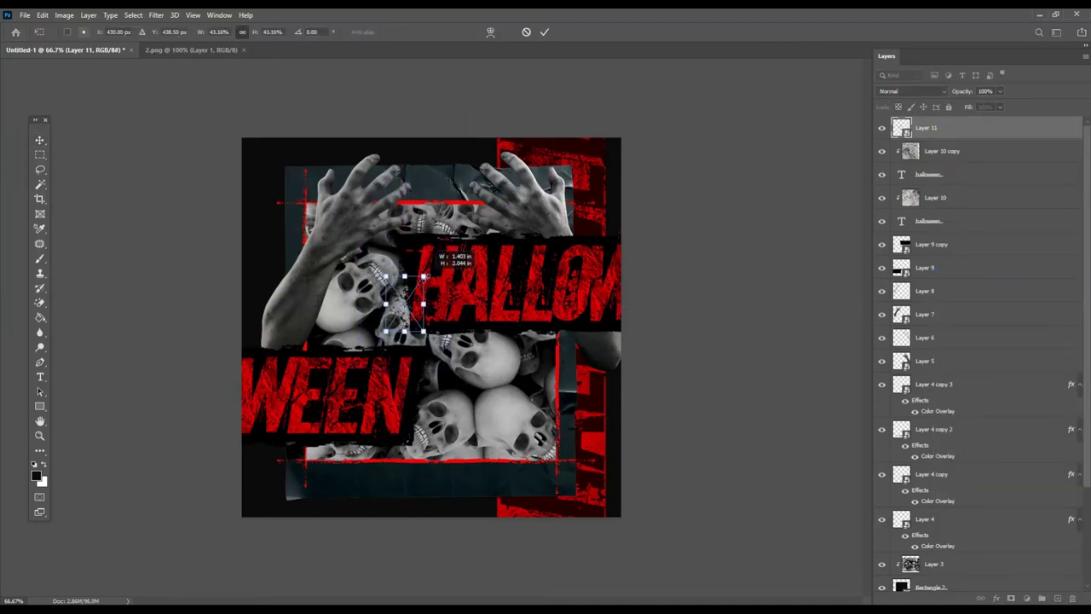
{"action": "left_click_drag", "start_coordinate": [430, 291], "coordinate": [420, 277]}
{"action": "key", "text": "Return"}
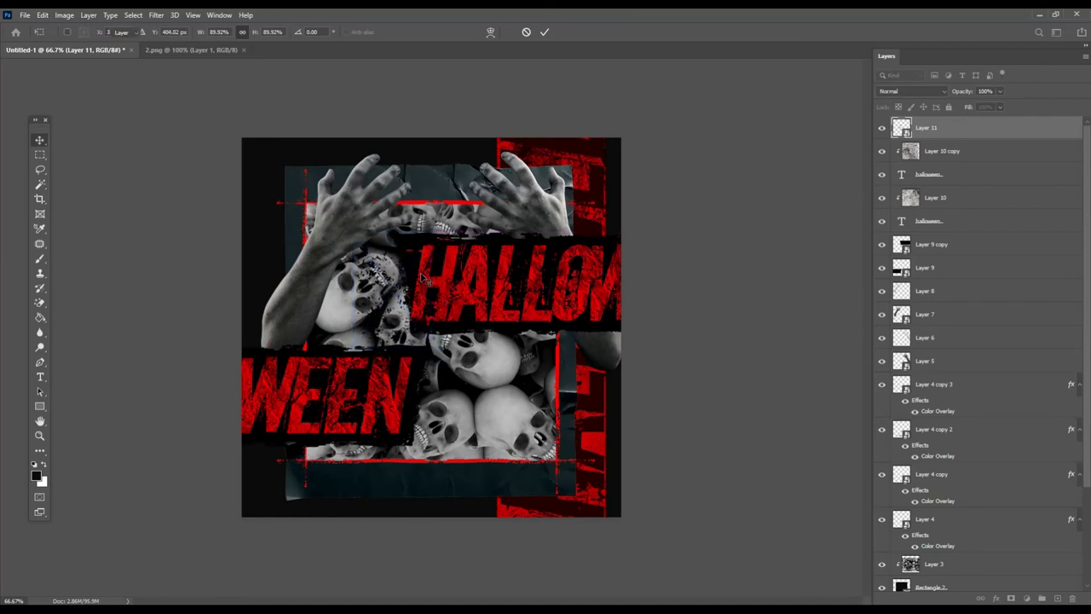
- Add two splatter copies, one lower right and one between HALLOW and WEEN
{"action": "key", "text": "ctrl+j"}
{"action": "key", "text": "ctrl+t"}
{"action": "mouse_move", "coordinate": [393, 291]}
{"action": "left_mouse_down"}
{"action": "mouse_move", "coordinate": [430, 346]}
{"action": "mouse_move", "coordinate": [399, 317]}
{"action": "left_mouse_up"}
{"action": "key", "text": "Return"}
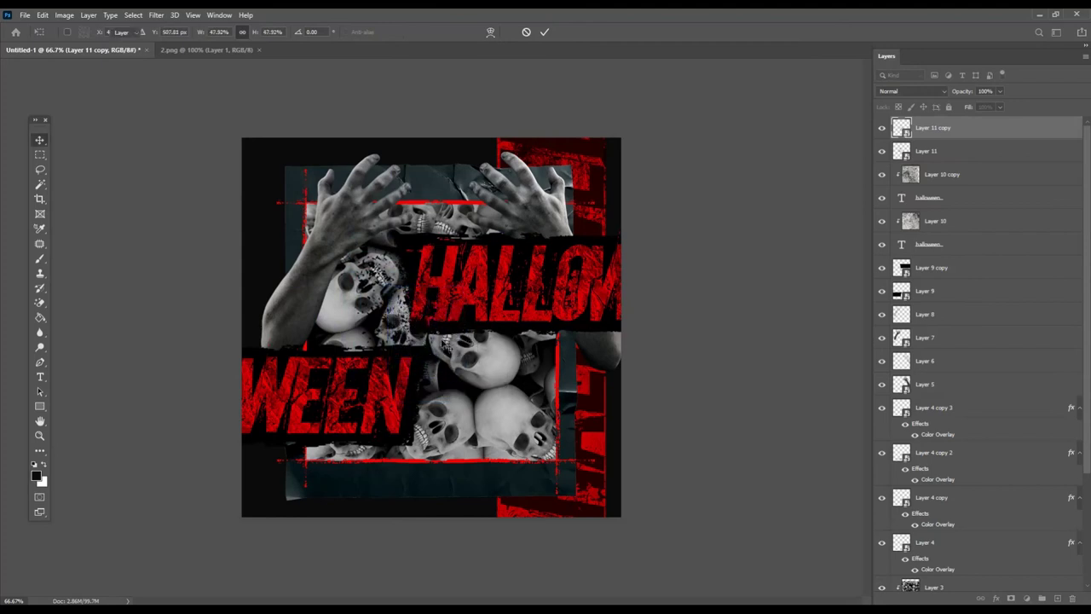
{"action": "key", "text": "ctrl+j"}
{"action": "left_click_drag", "start_coordinate": [603, 341], "coordinate": [589, 343]}
{"action": "left_click_drag", "start_coordinate": [426, 341], "coordinate": [526, 351]}
- Save the poster as 1.psd, then paste the party-night text into a text box at the bottom
{"action": "key", "text": "ctrl+s"}
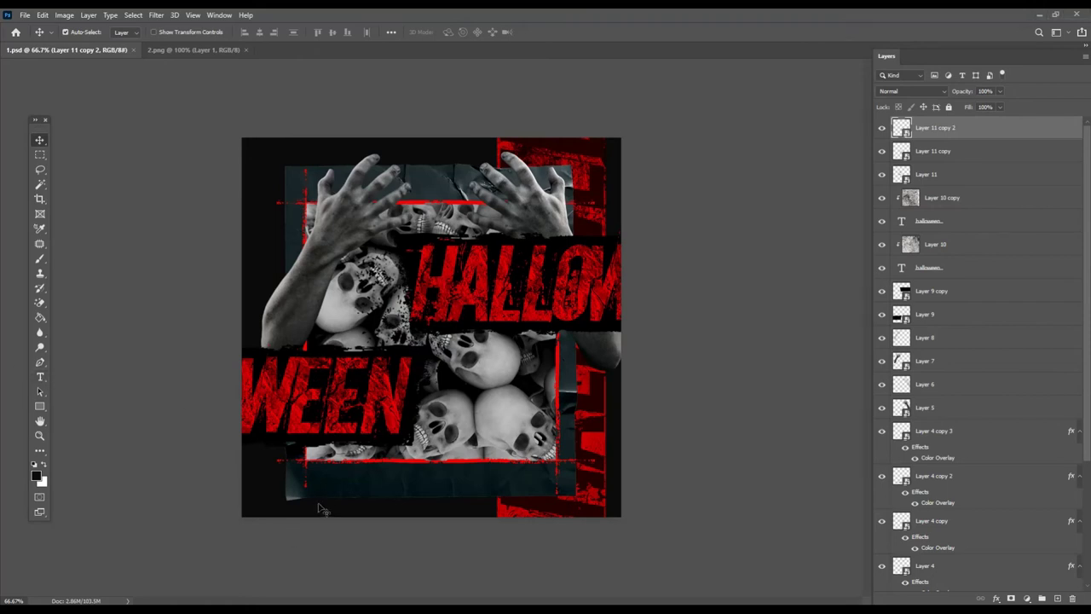
{"action": "key", "text": "t"}
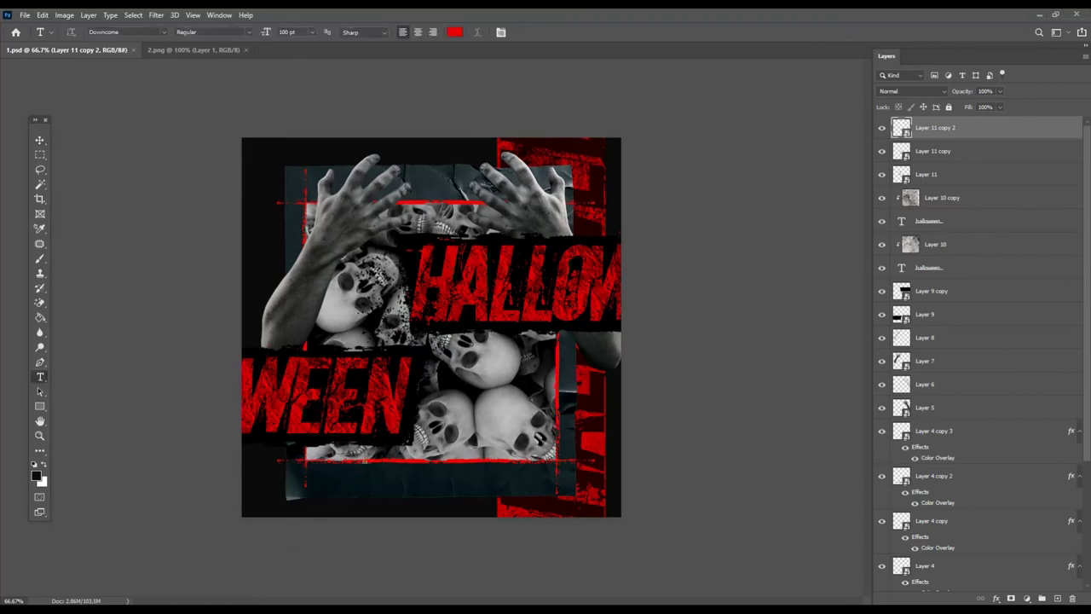
{"action": "left_click_drag", "start_coordinate": [361, 445], "coordinate": [513, 489]}
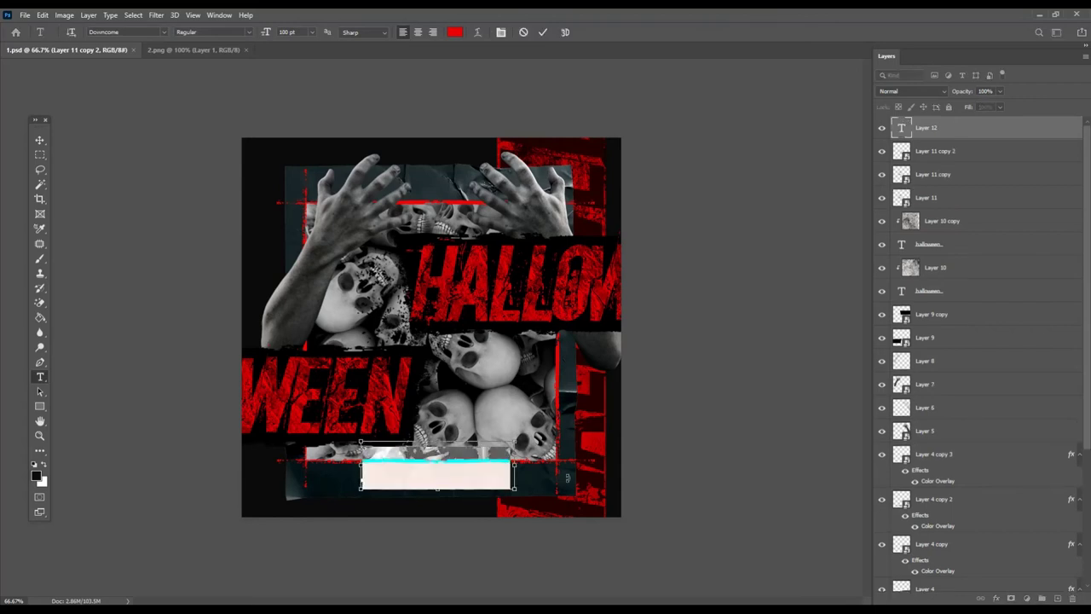
{"action": "key", "text": "ctrl+v"}
{"action": "key", "text": "ctrl+a"}
{"action": "left_click", "coordinate": [409, 134]}
- Colour the text #bcbcbc and remove its faux italic slant
{"action": "left_click", "coordinate": [455, 31]}
{"action": "type", "text": "bcbcbc"}
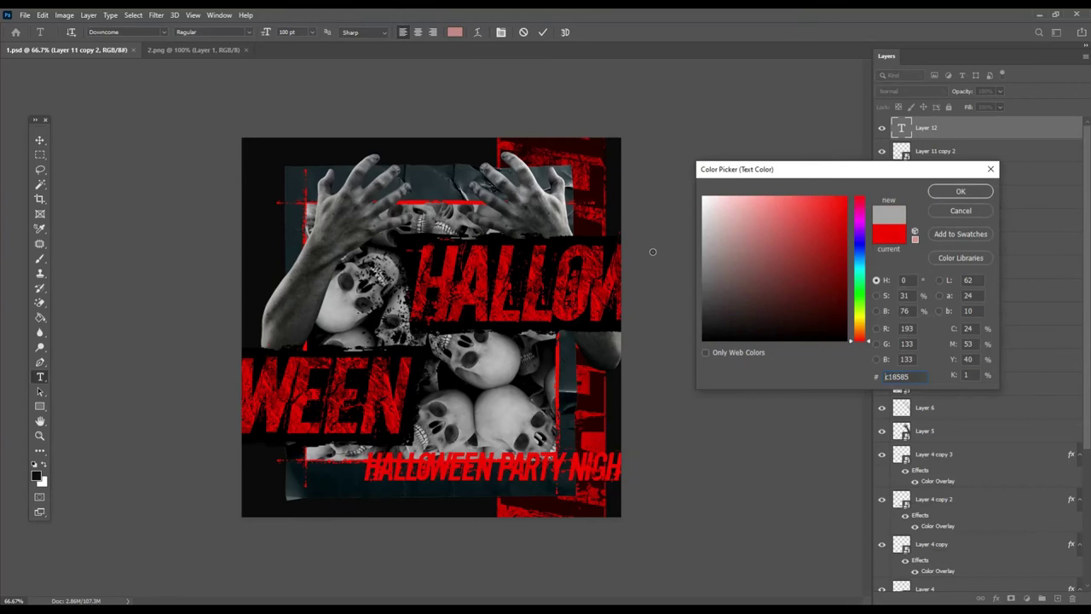
{"action": "left_click", "coordinate": [957, 193]}
{"action": "left_click", "coordinate": [501, 32]}
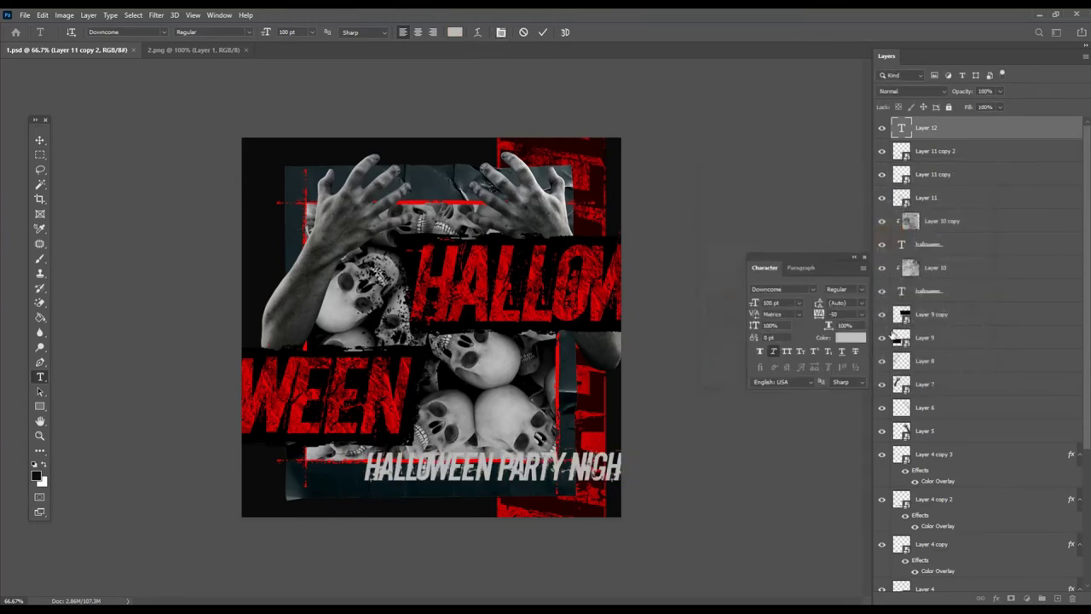
{"action": "left_click", "coordinate": [779, 353]}
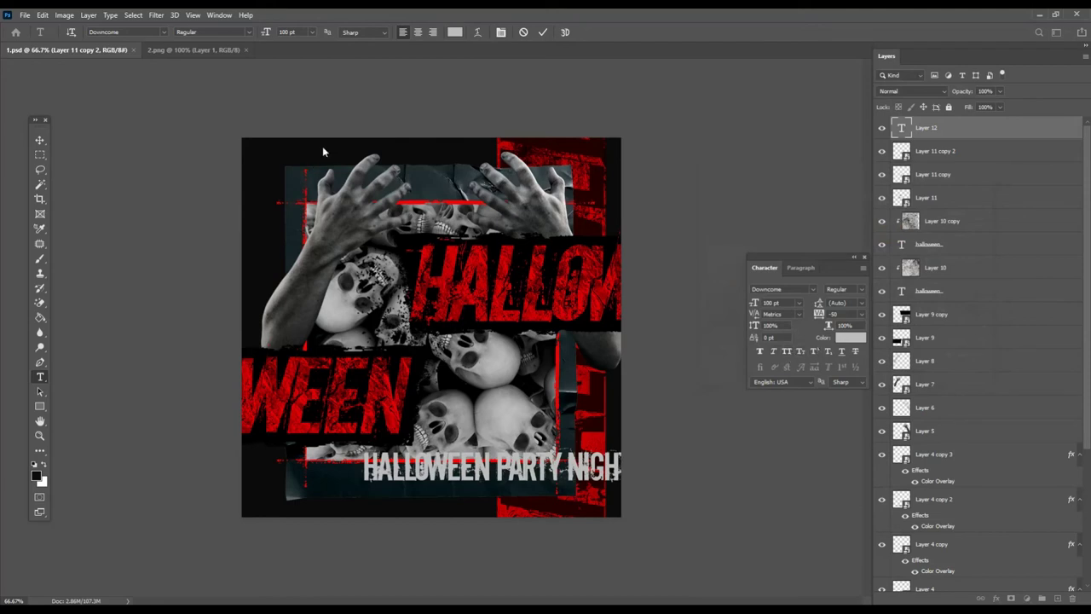
- Set the text to 43 pt Ubuntu Bold in All Caps and commit it
{"action": "left_click", "coordinate": [311, 32]}
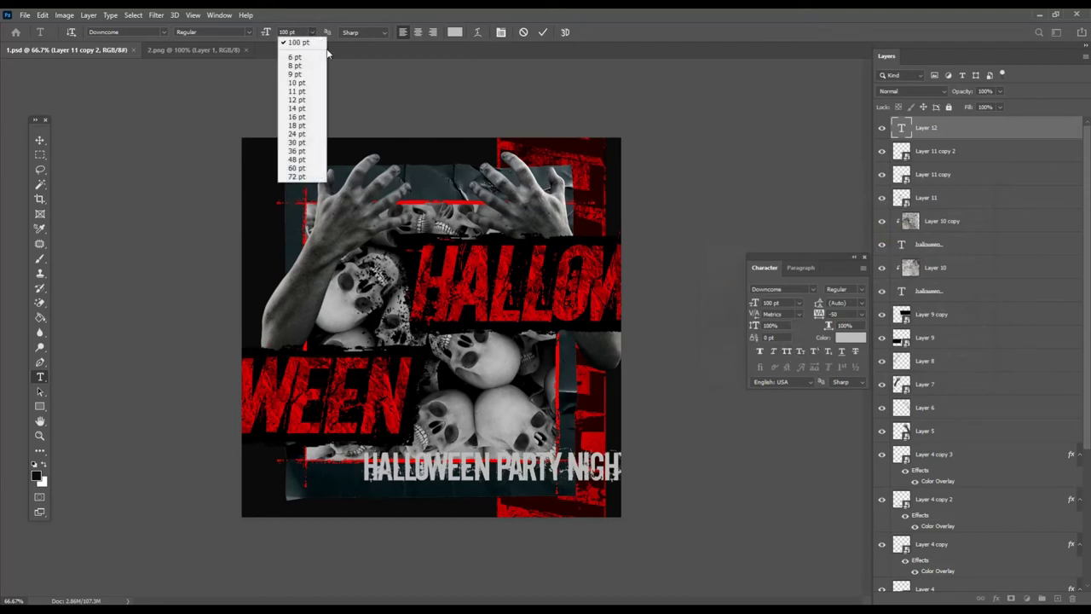
{"action": "left_click", "coordinate": [299, 148]}
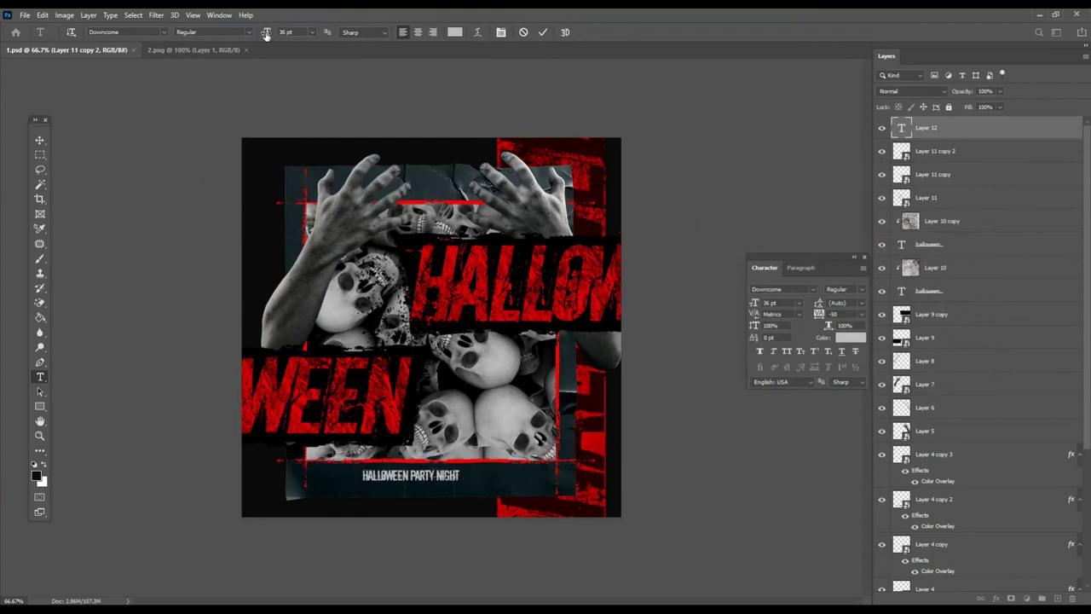
{"action": "key", "text": "Return"}
{"action": "left_click", "coordinate": [140, 31]}
{"action": "type", "text": "ub"}
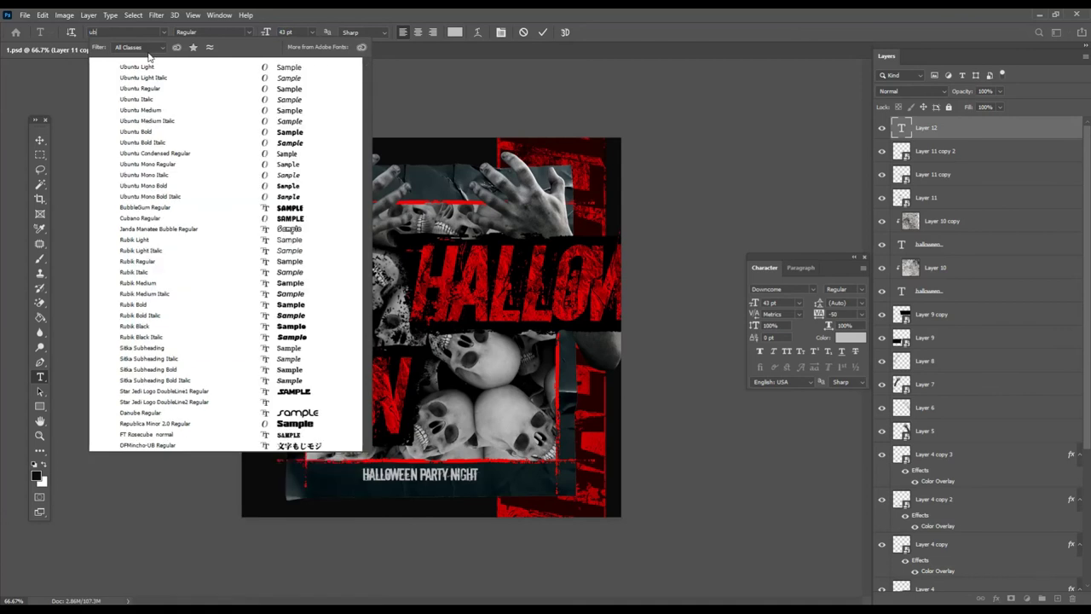
{"action": "left_click", "coordinate": [183, 134]}
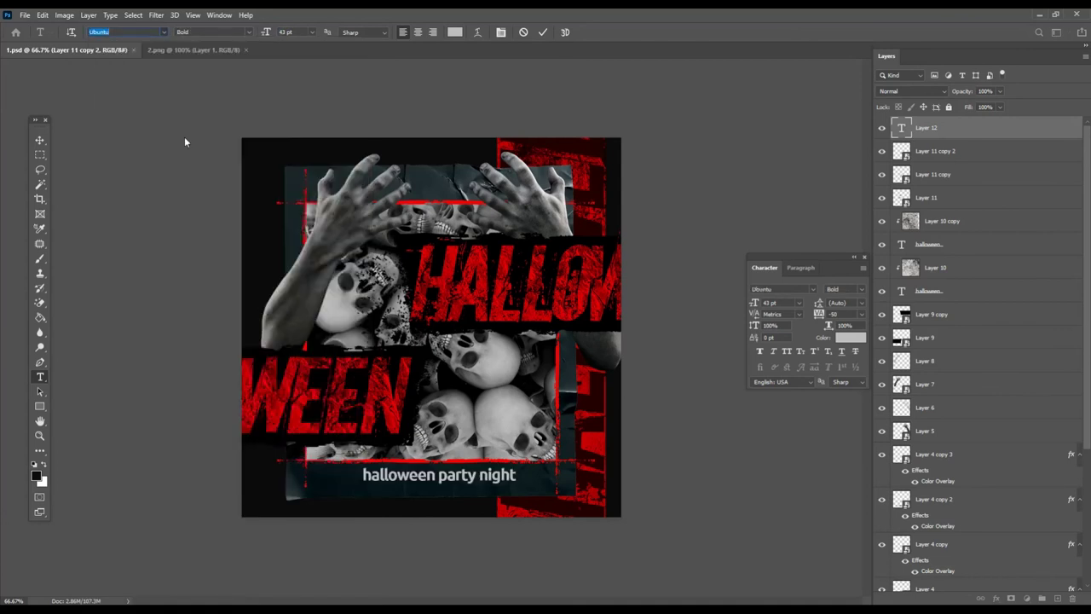
{"action": "left_click", "coordinate": [789, 351]}
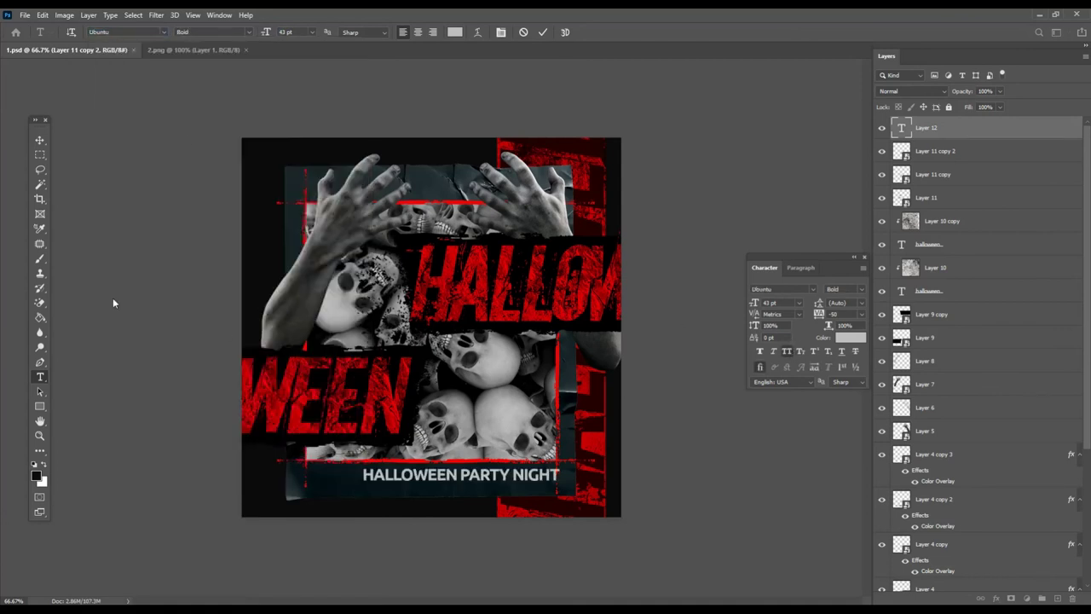
{"action": "left_click", "coordinate": [39, 140]}
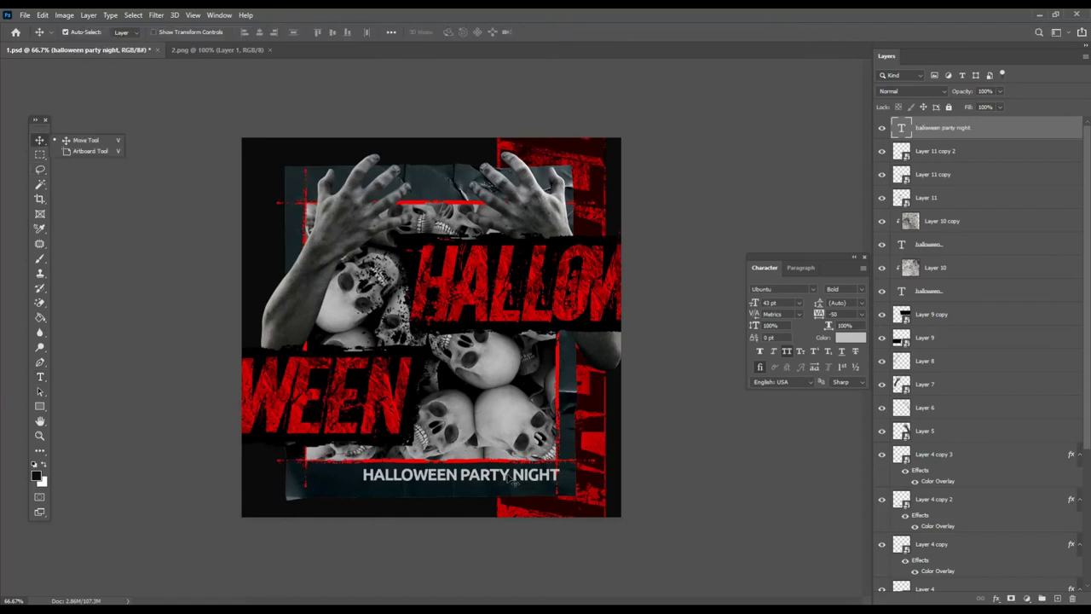
- Nudge the HALLOWEEN PARTY NIGHT line slightly left, discarding a trial duplicate placed at the top
{"action": "left_click_drag", "start_coordinate": [515, 483], "coordinate": [495, 482]}
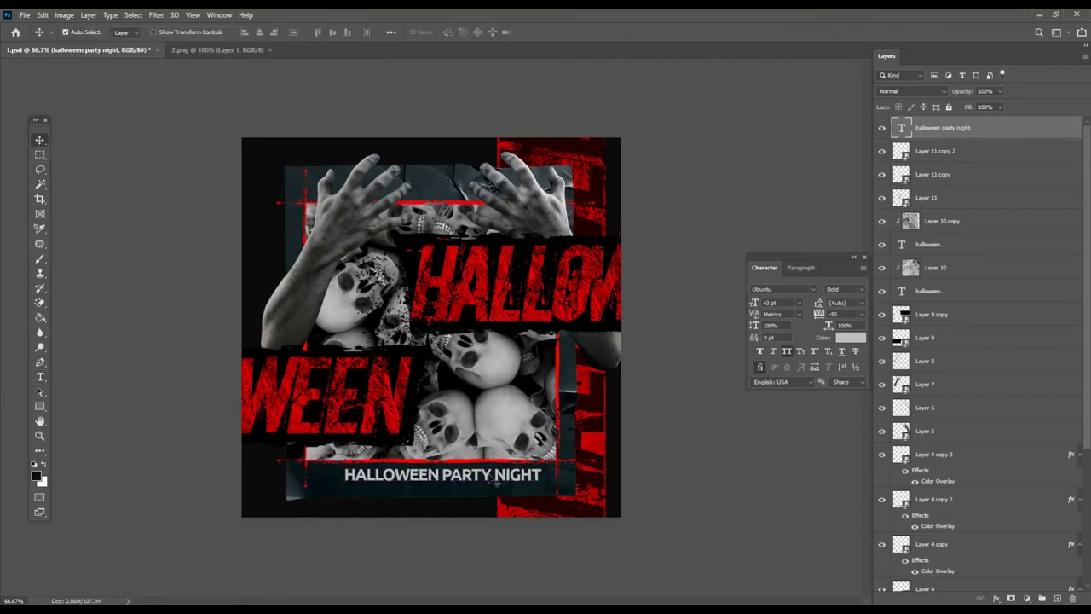
{"action": "left_click_drag", "start_coordinate": [491, 479], "coordinate": [483, 478]}
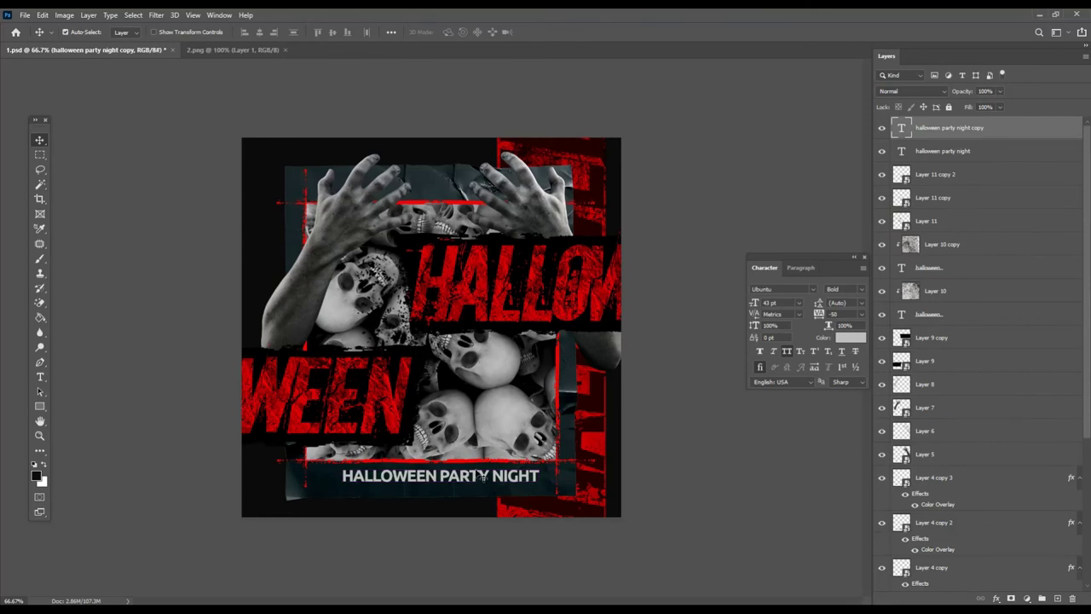
{"action": "left_click_drag", "start_coordinate": [462, 474], "coordinate": [467, 206]}
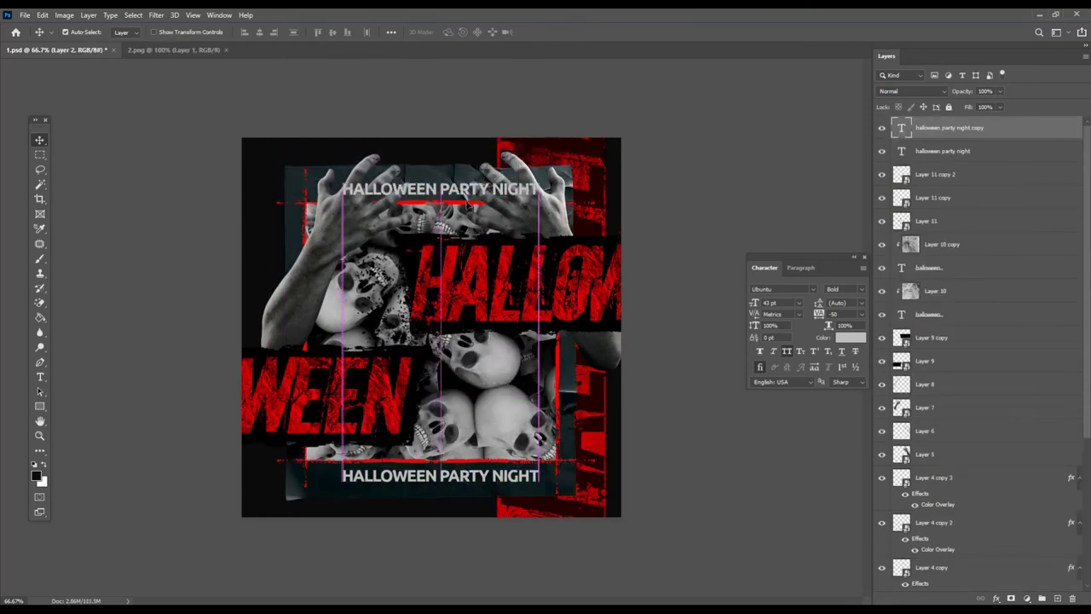
{"action": "key", "text": "Delete"}
{"action": "left_click_drag", "start_coordinate": [467, 484], "coordinate": [469, 485]}
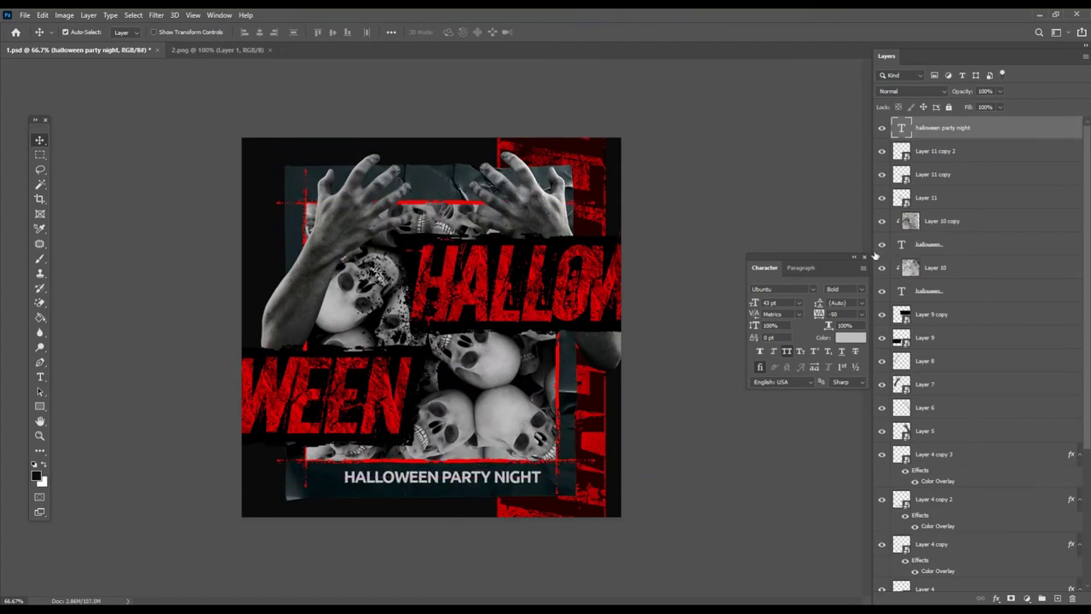
{"action": "left_click_drag", "start_coordinate": [496, 489], "coordinate": [491, 489]}
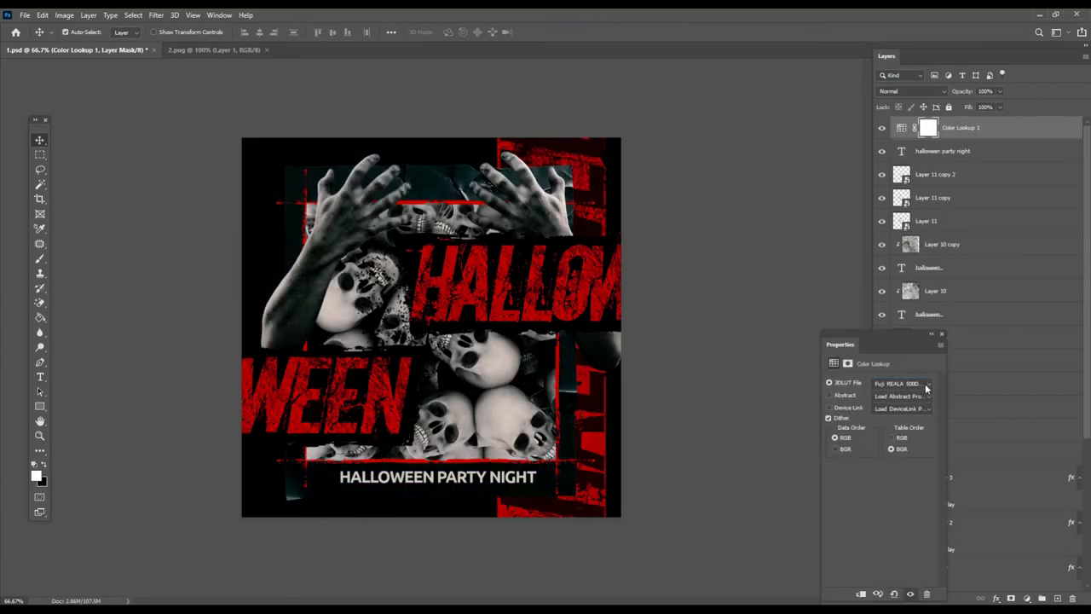
- Step through Color Lookup looks, including Moonlight, Soft_Warming, TealOrangePlusContrast and HorrorBlue
{"action": "left_click", "coordinate": [927, 387]}
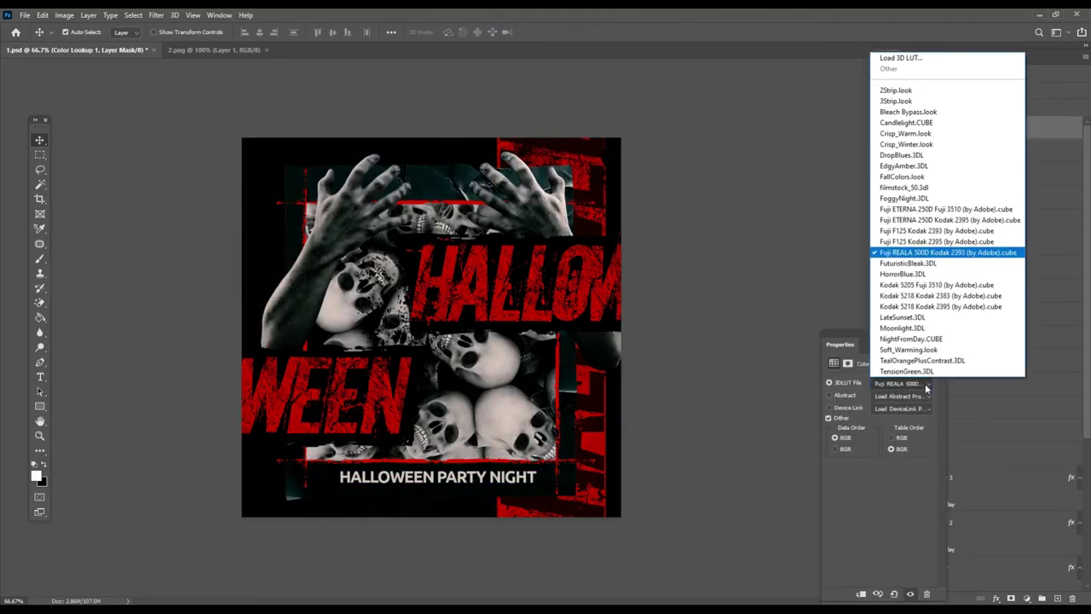
{"action": "left_click", "coordinate": [951, 264]}
{"action": "key", "text": "Down"}
{"action": "key", "text": "Down"}
{"action": "key", "text": "Down"}
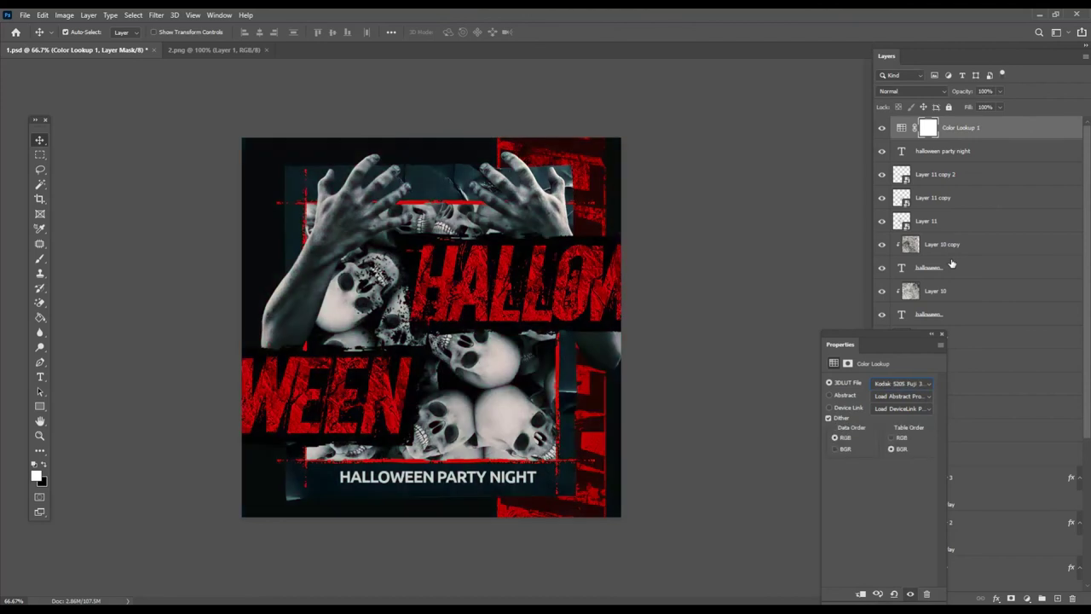
{"action": "key", "text": "Down"}
{"action": "key", "text": "Down"}
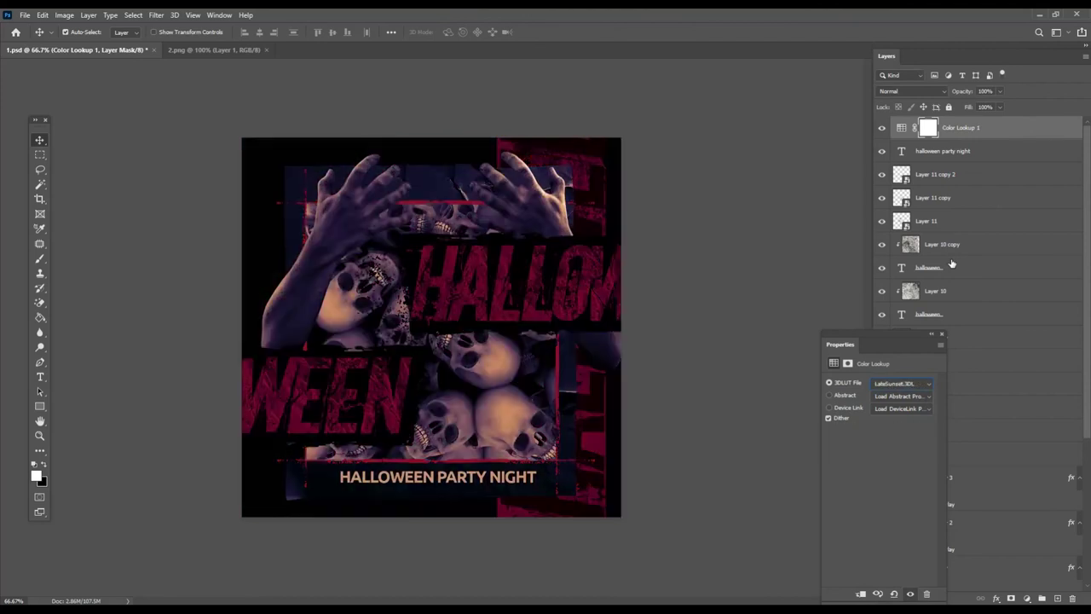
{"action": "key", "text": "Down"}
{"action": "key", "text": "Down"}
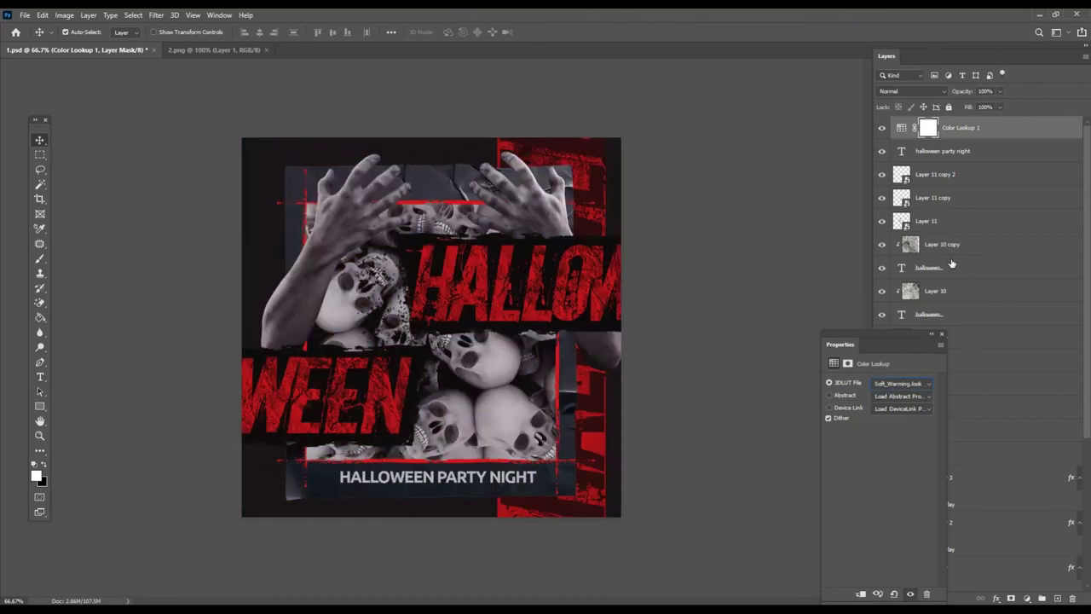
{"action": "key", "text": "Down"}
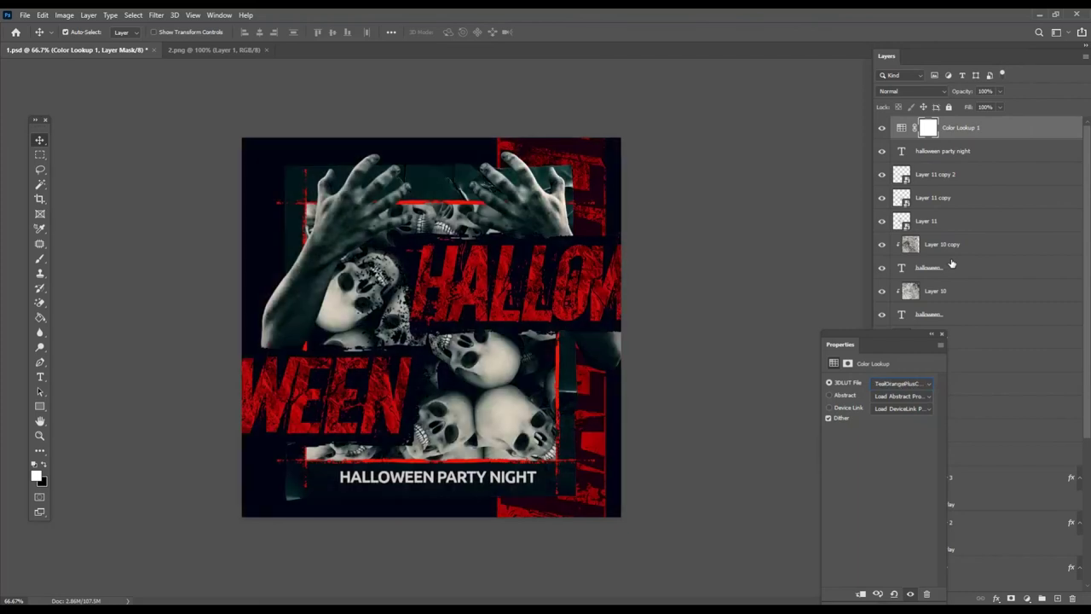
{"action": "key", "text": "Down"}
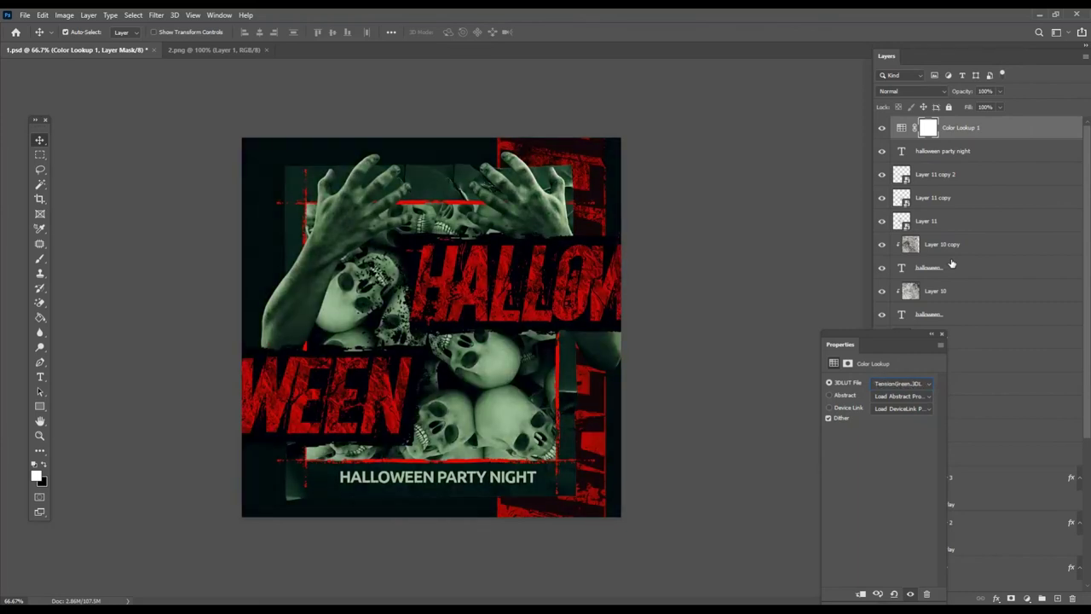
{"action": "key", "text": "Up"}
{"action": "key", "text": "Up"}
{"action": "key", "text": "Up"}
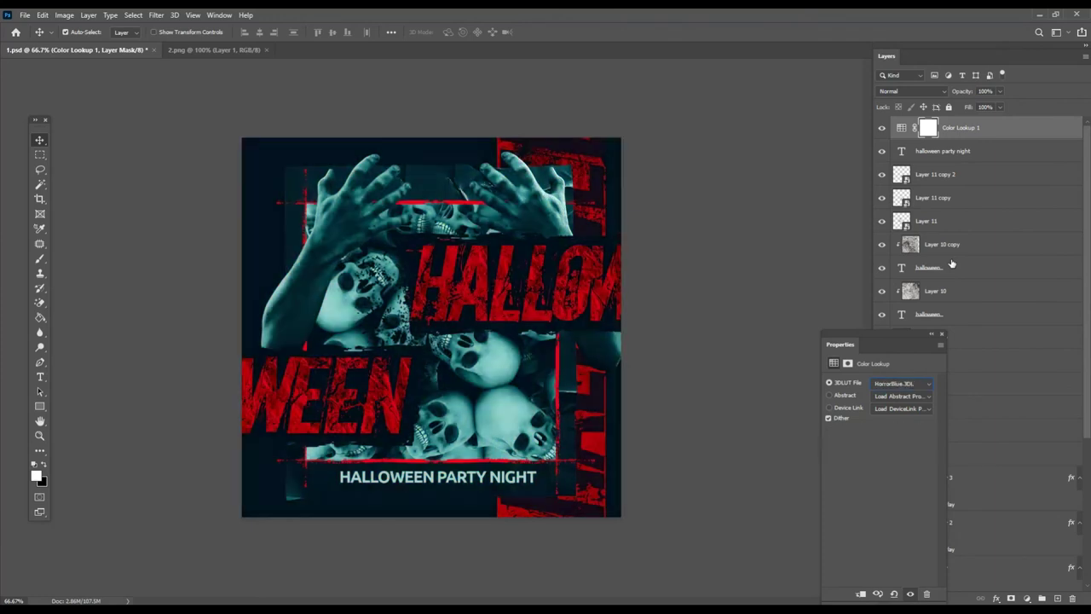
{"action": "key", "text": "Up"}
{"action": "key", "text": "Up"}
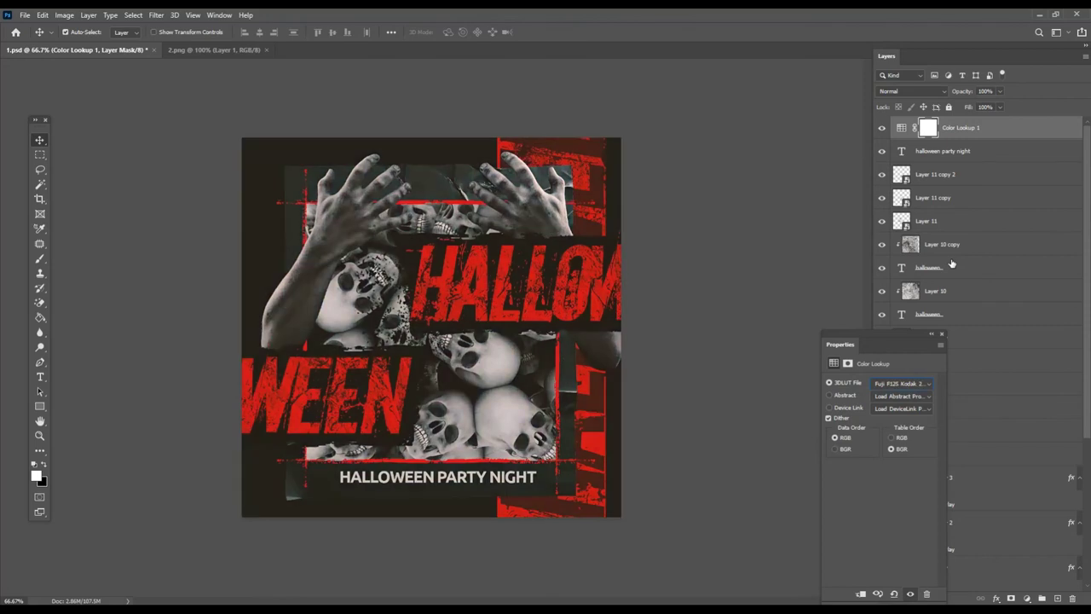
{"action": "key", "text": "Up"}
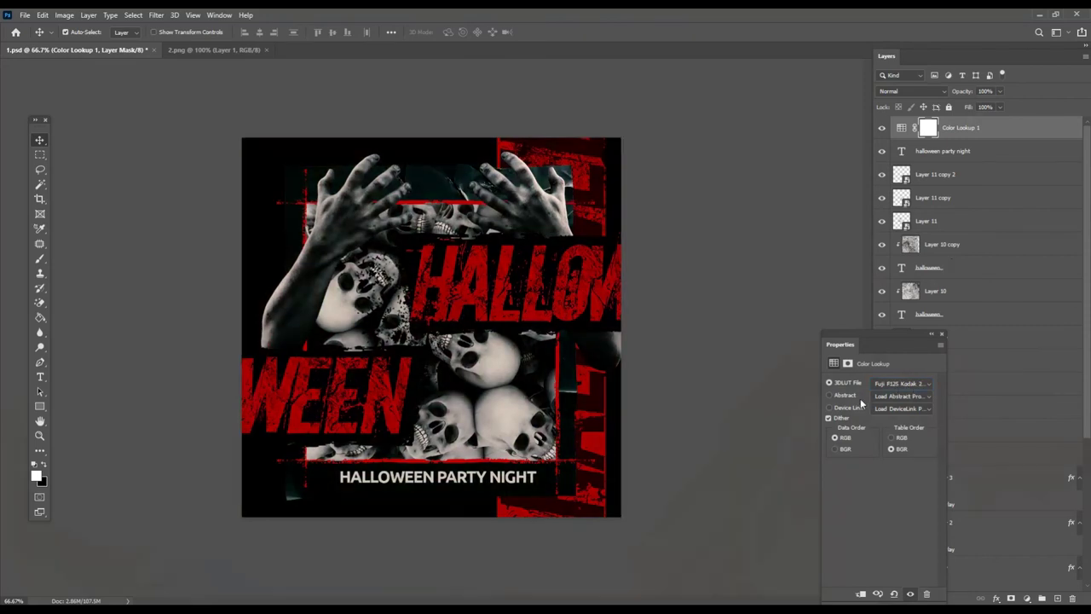
- Try the Fuji ETERNA 250D and filmstock_50 looks, toggling the grade to compare
{"action": "left_click", "coordinate": [904, 383]}
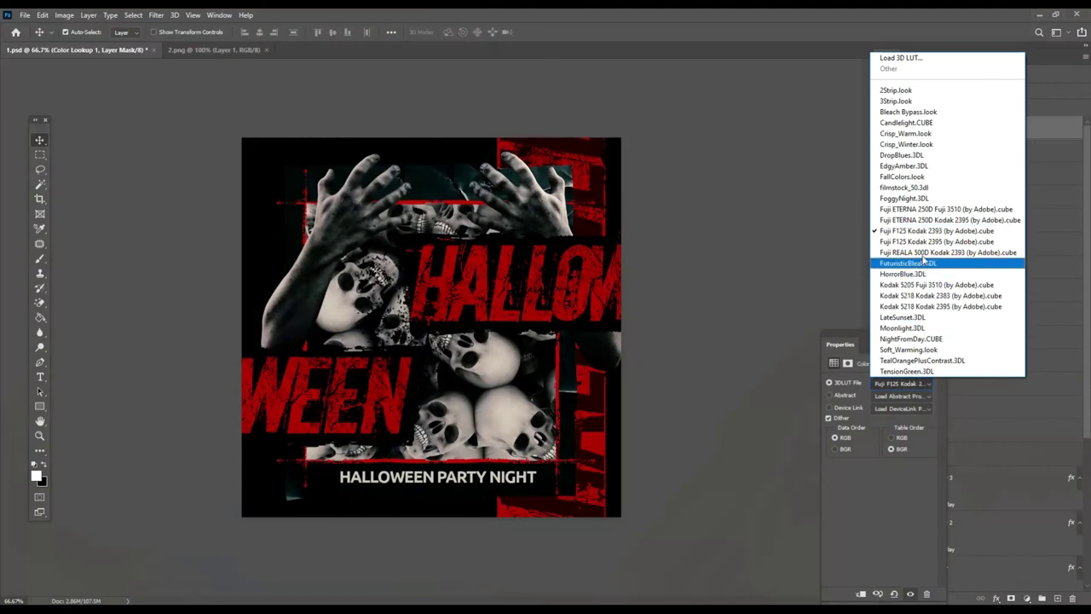
{"action": "left_click", "coordinate": [938, 209]}
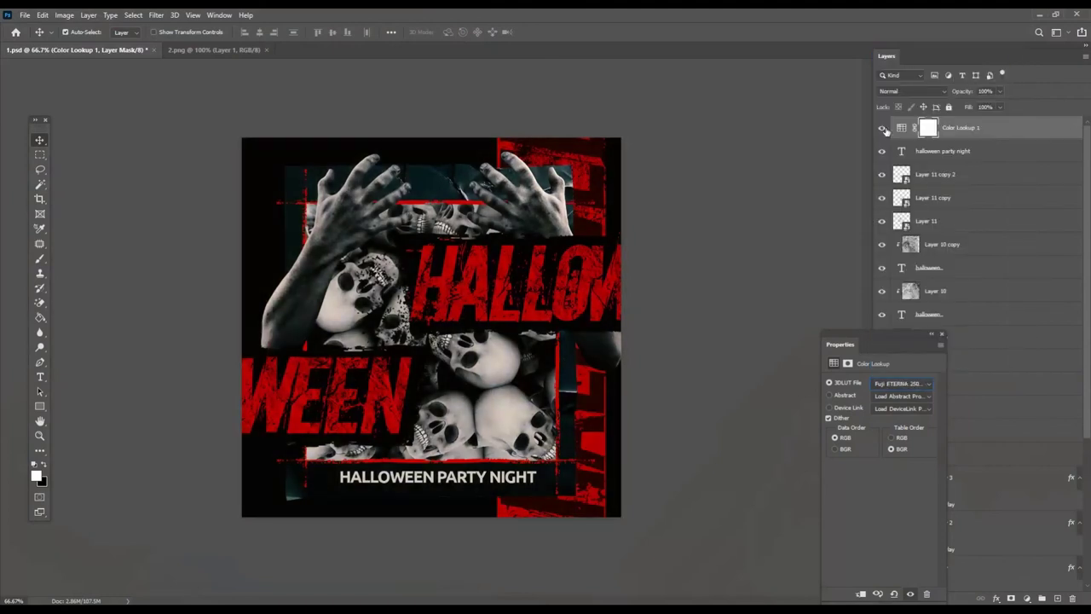
{"action": "left_click", "coordinate": [881, 127]}
{"action": "left_click", "coordinate": [880, 128]}
{"action": "left_click", "coordinate": [917, 385]}
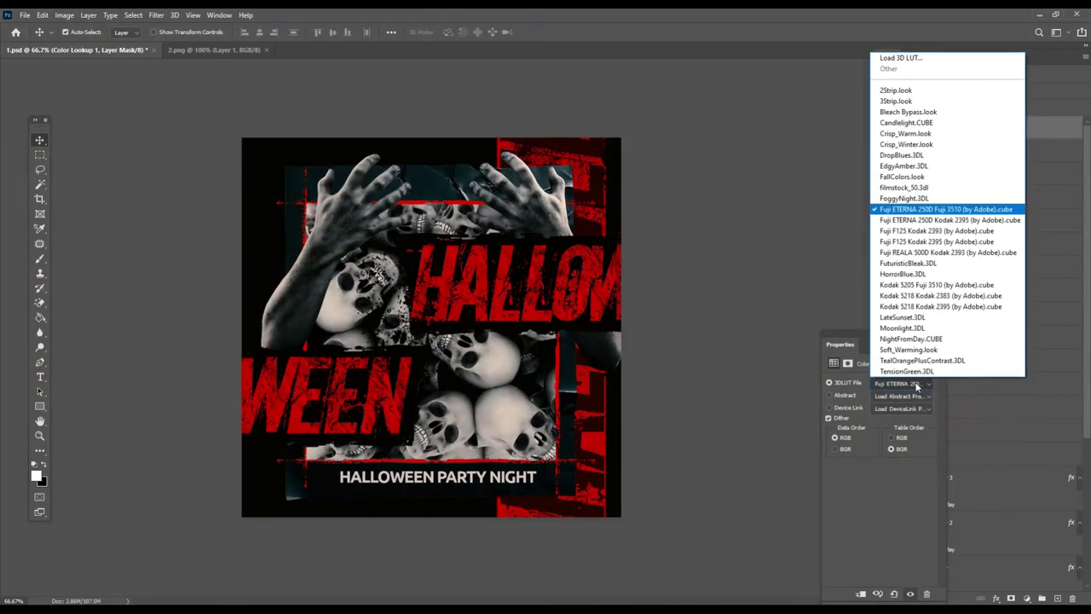
{"action": "left_click", "coordinate": [921, 189]}
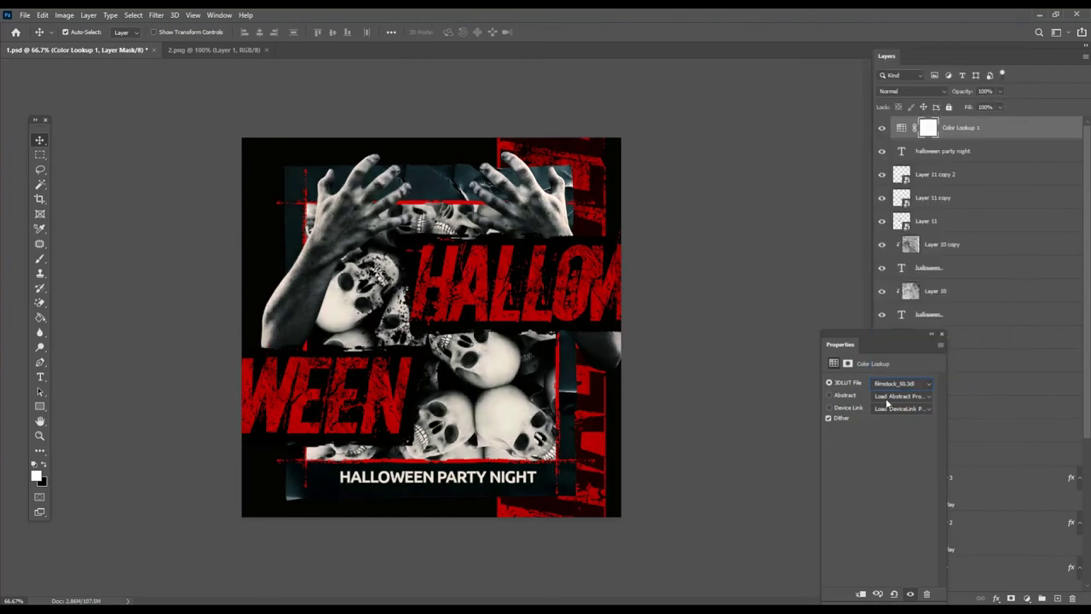
{"action": "left_click", "coordinate": [878, 128]}
{"action": "left_click", "coordinate": [876, 131]}
{"action": "left_click", "coordinate": [880, 129]}
- Try Fuji ETERNA 250D Kodak 2395, F125 Kodak 2393, EdgyAmber and Candlelight, then delete Color Lookup 1
{"action": "left_click", "coordinate": [908, 385]}
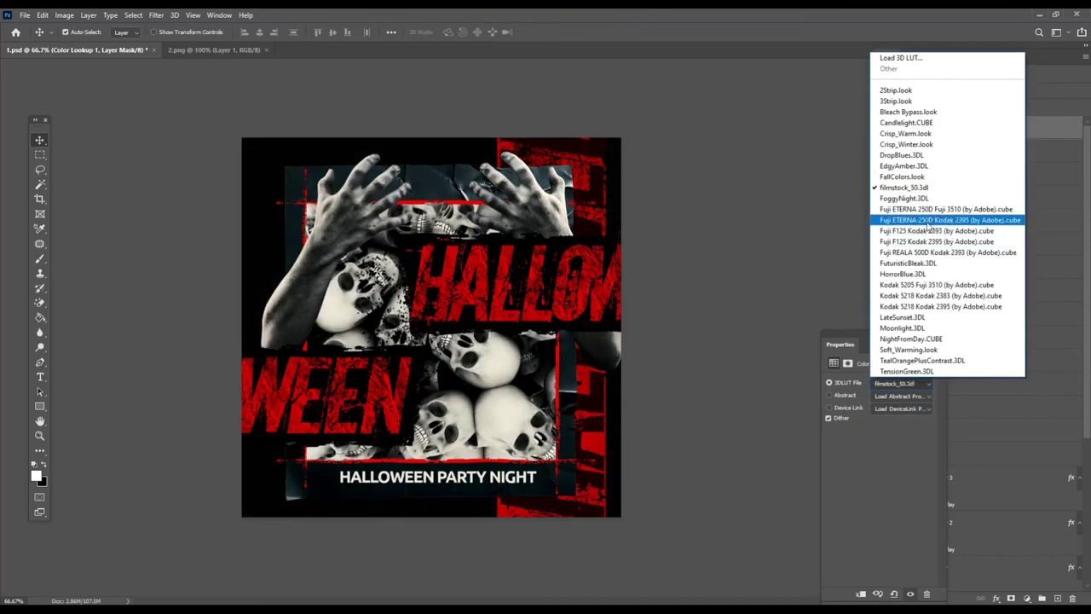
{"action": "left_click", "coordinate": [927, 218]}
{"action": "left_click", "coordinate": [901, 386]}
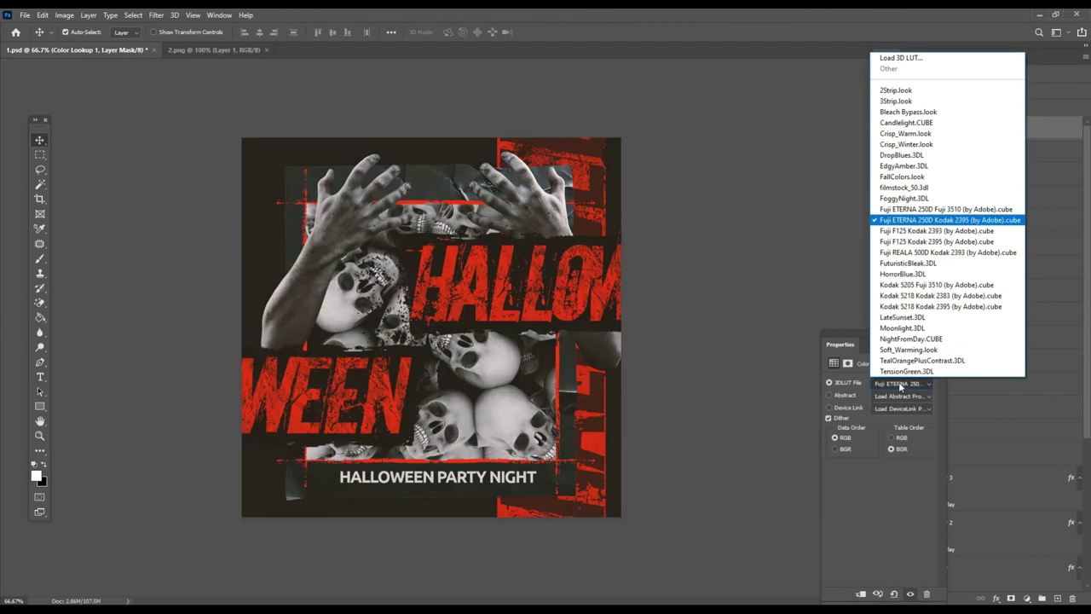
{"action": "left_click", "coordinate": [921, 232]}
{"action": "left_click", "coordinate": [903, 383]}
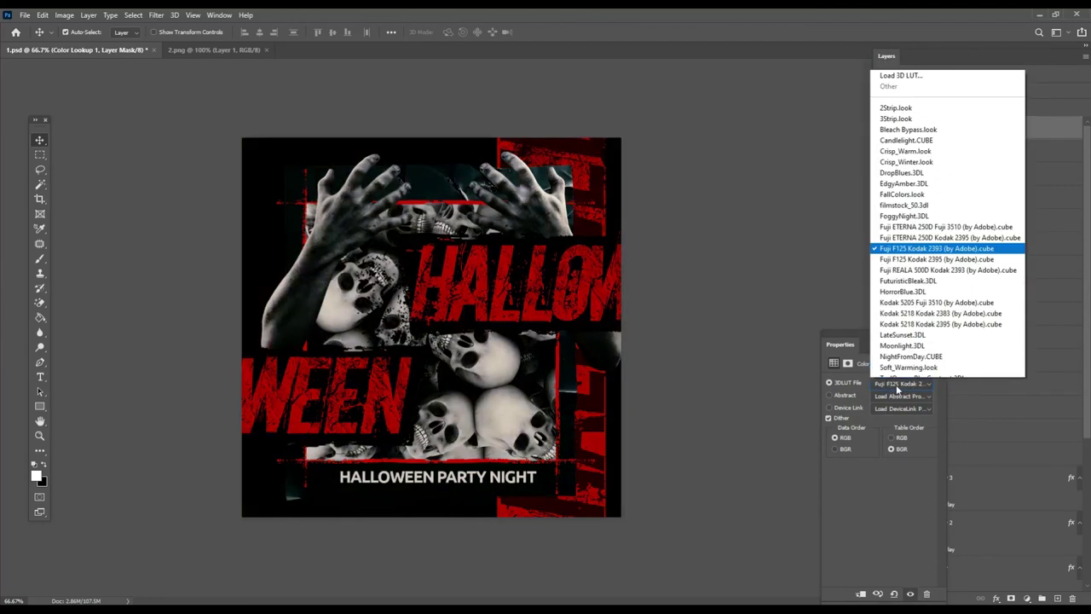
{"action": "left_click", "coordinate": [928, 174]}
{"action": "key", "text": "Up"}
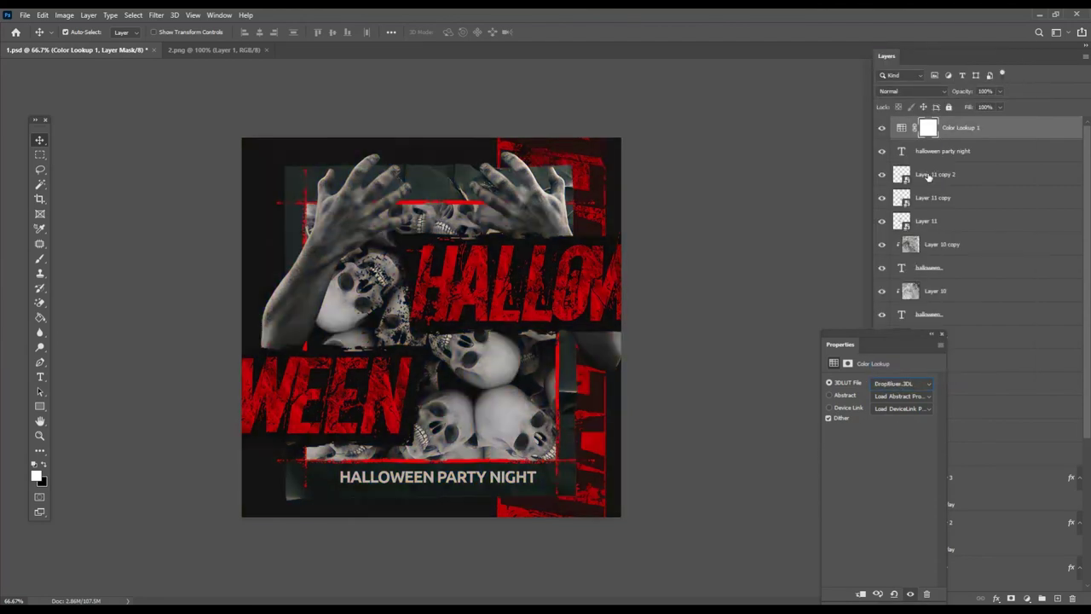
{"action": "key", "text": "Up"}
{"action": "key", "text": "Up"}
{"action": "key", "text": "Up"}
{"action": "key", "text": "Down"}
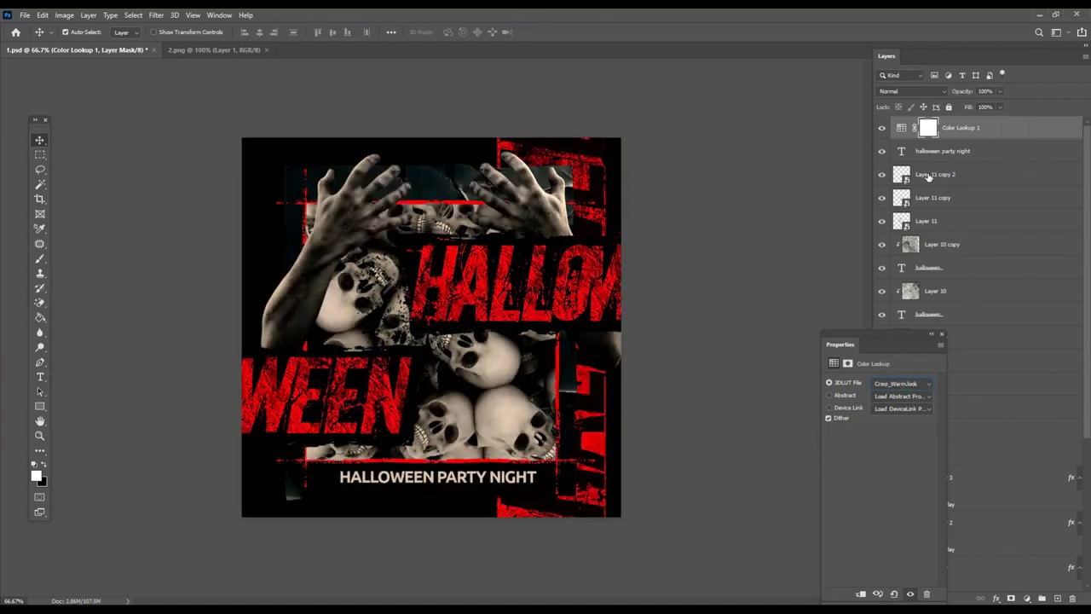
{"action": "key", "text": "Up"}
{"action": "key", "text": "Up"}
{"action": "left_click_drag", "start_coordinate": [994, 132], "coordinate": [1073, 599]}
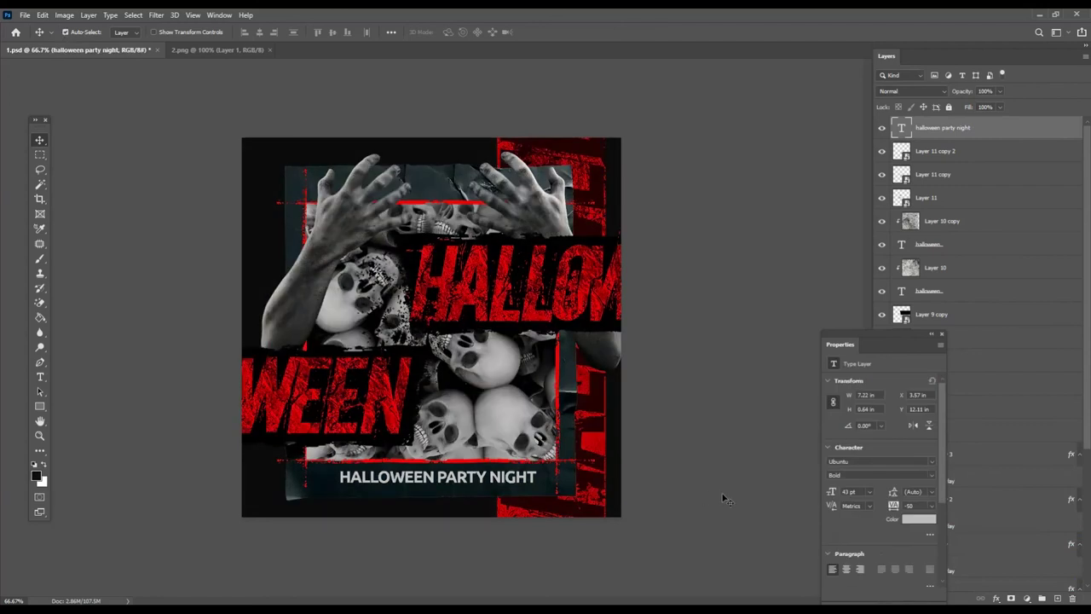
- Add a Color Lookup adjustment using the Fuji ETERNA 250D Fuji 3510 LUT
{"action": "left_click", "coordinate": [1027, 599]}
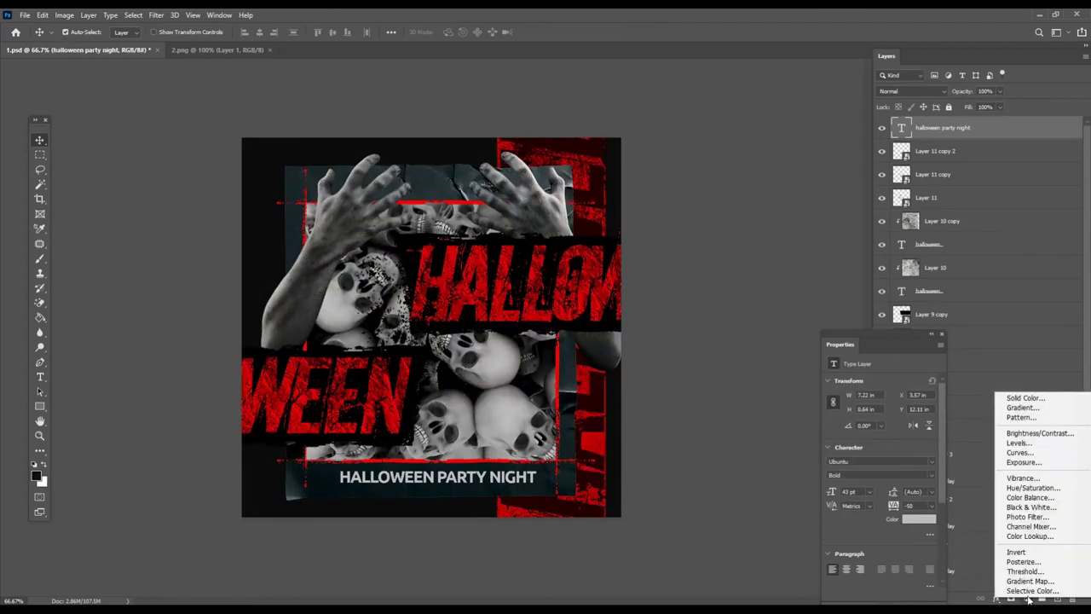
{"action": "left_click", "coordinate": [1034, 536]}
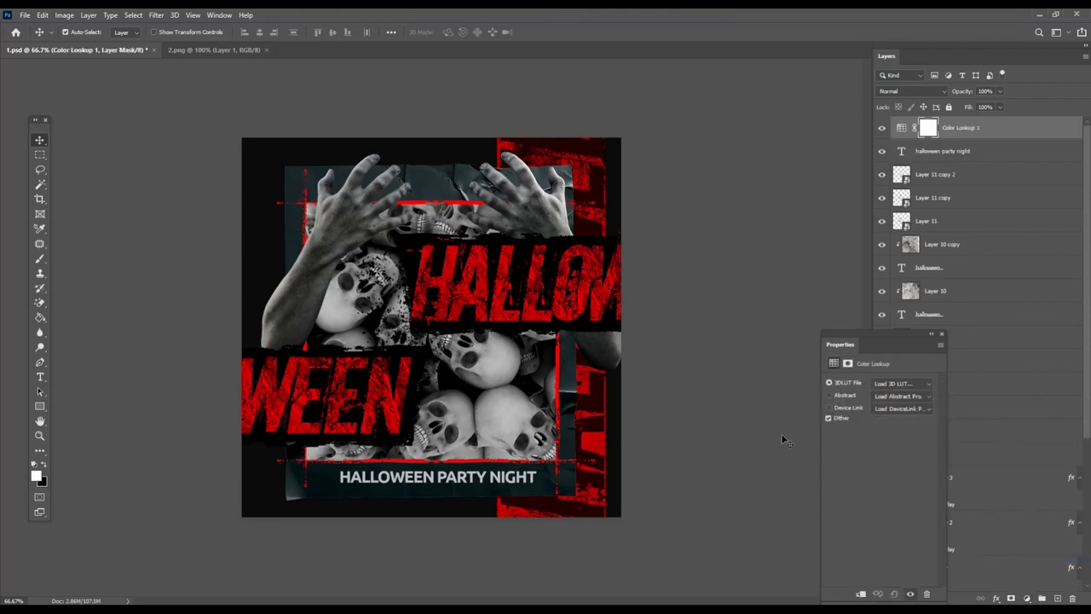
{"action": "left_click", "coordinate": [920, 383]}
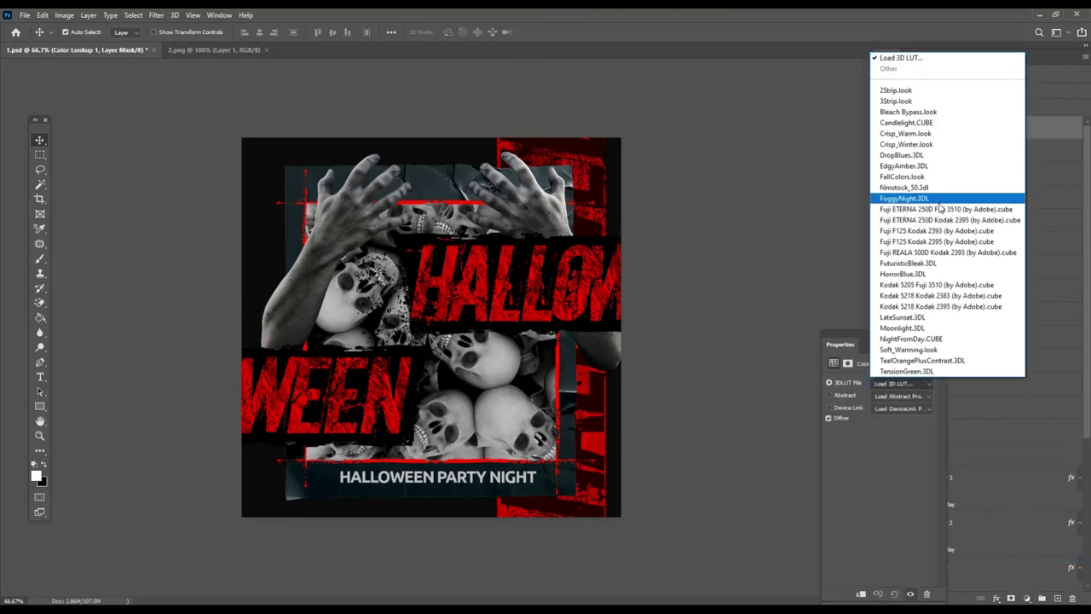
{"action": "left_click", "coordinate": [939, 210]}
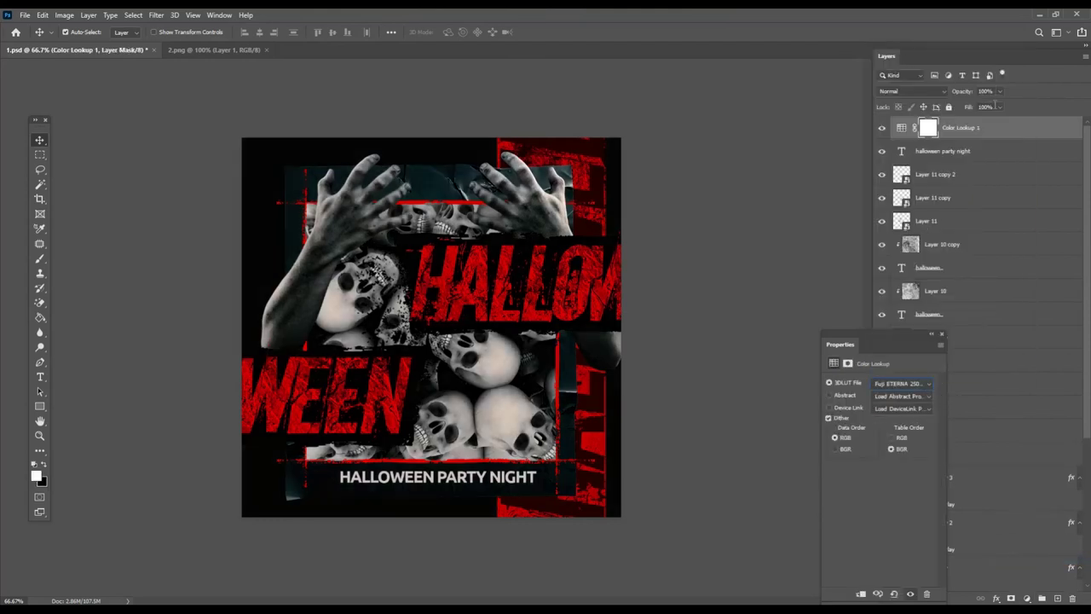
- Lower the Color Lookup opacity to 28% and close its Properties
{"action": "left_click_drag", "start_coordinate": [1000, 92], "coordinate": [969, 108]}
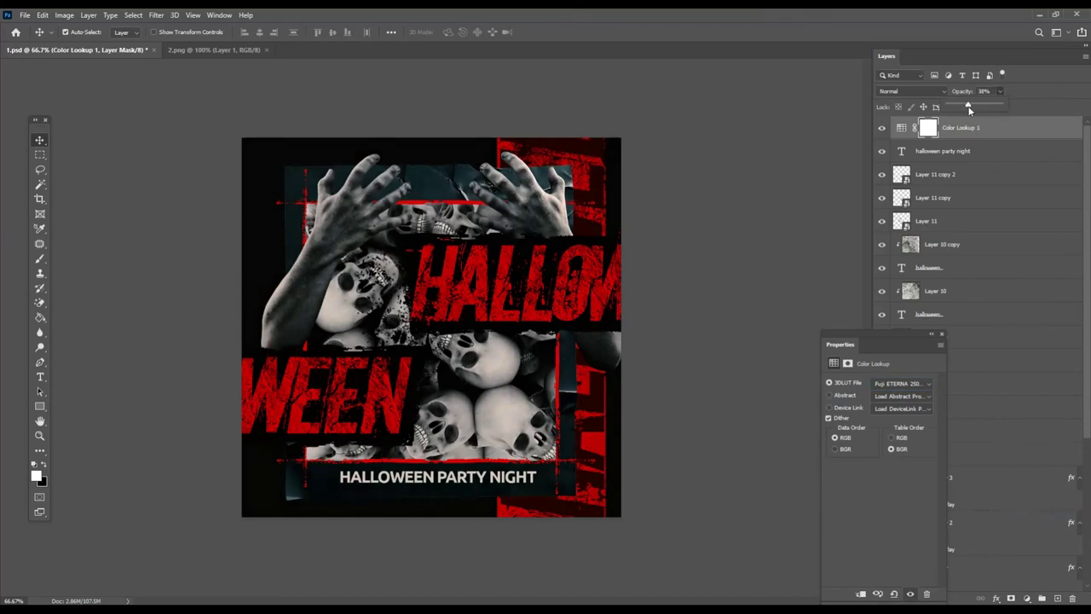
{"action": "left_click_drag", "start_coordinate": [968, 107], "coordinate": [963, 107]}
{"action": "left_click", "coordinate": [904, 128]}
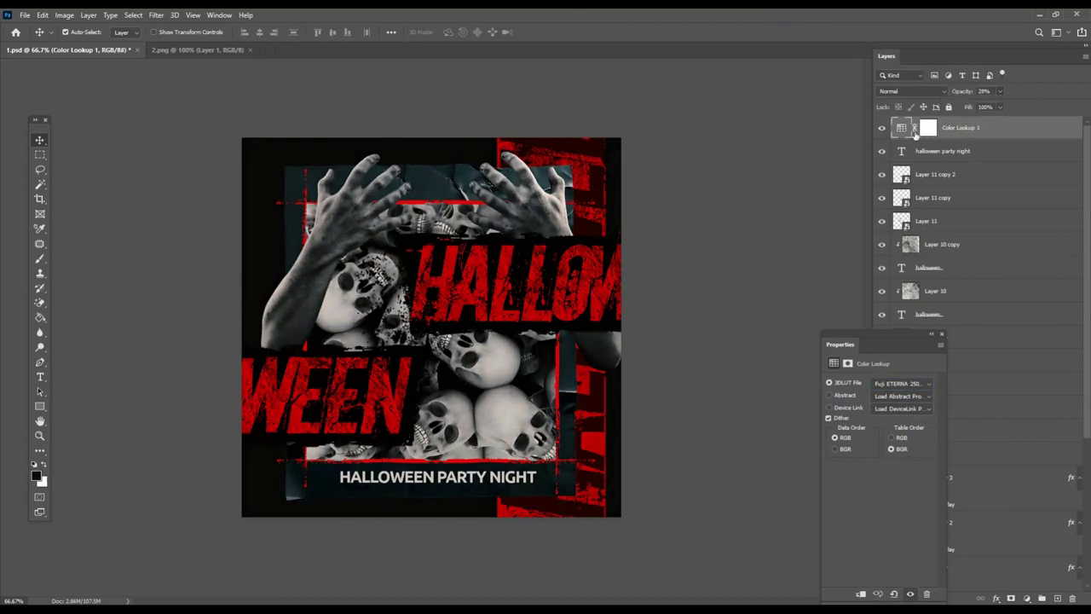
{"action": "left_click", "coordinate": [882, 128]}
{"action": "left_click", "coordinate": [942, 335]}
{"action": "left_click", "coordinate": [776, 326]}
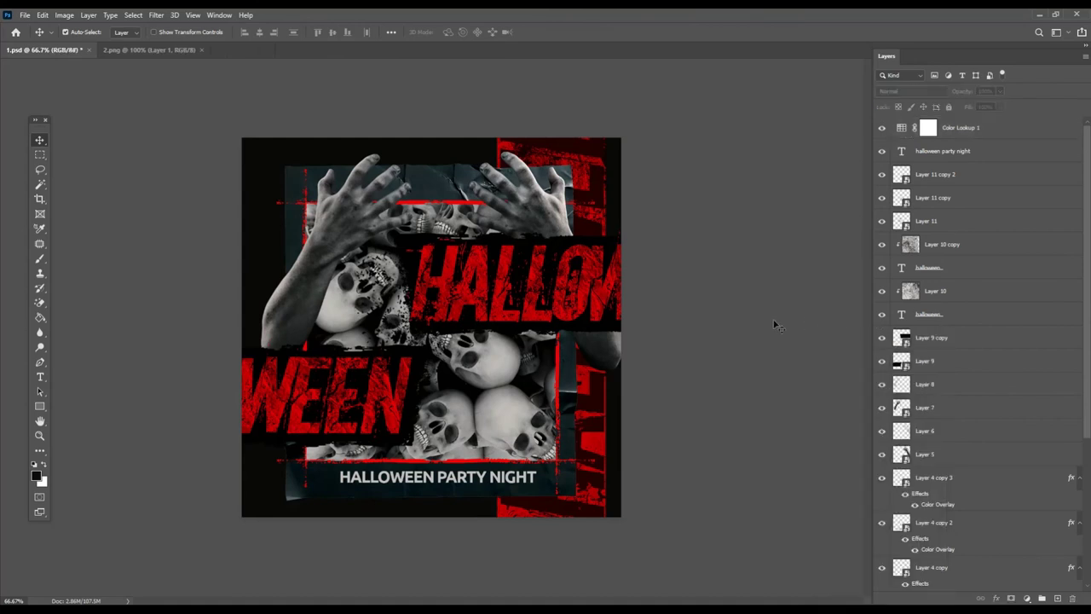
{"action": "left_click", "coordinate": [977, 128]}
{"action": "left_click", "coordinate": [1031, 599]}
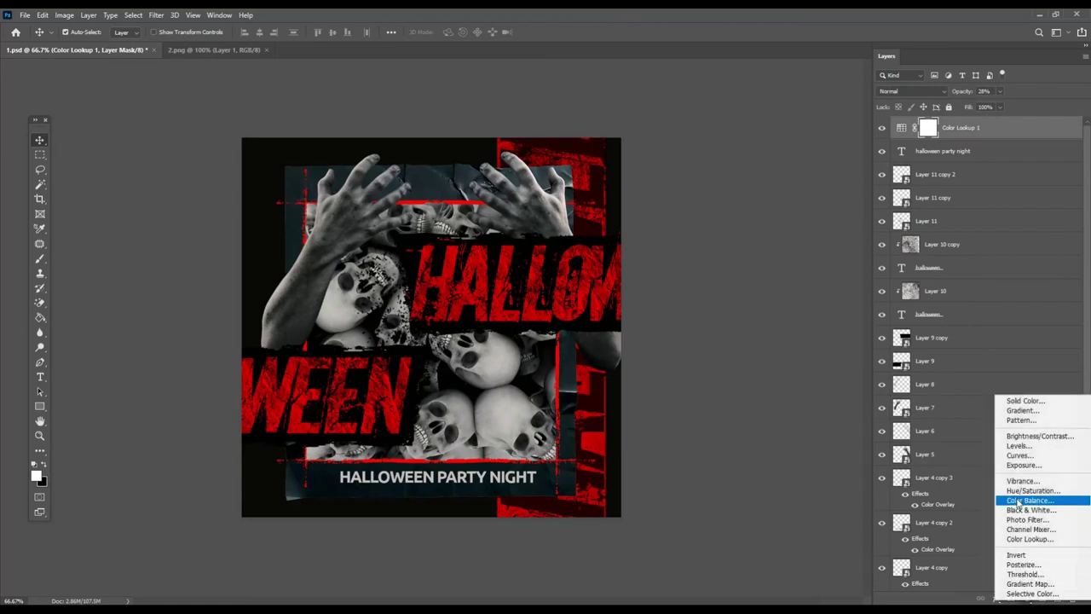
- Add a Brightness/Contrast layer above the Color Lookup with Brightness raised to 29
{"action": "left_click", "coordinate": [1027, 436]}
{"action": "left_click_drag", "start_coordinate": [882, 414], "coordinate": [890, 414]}
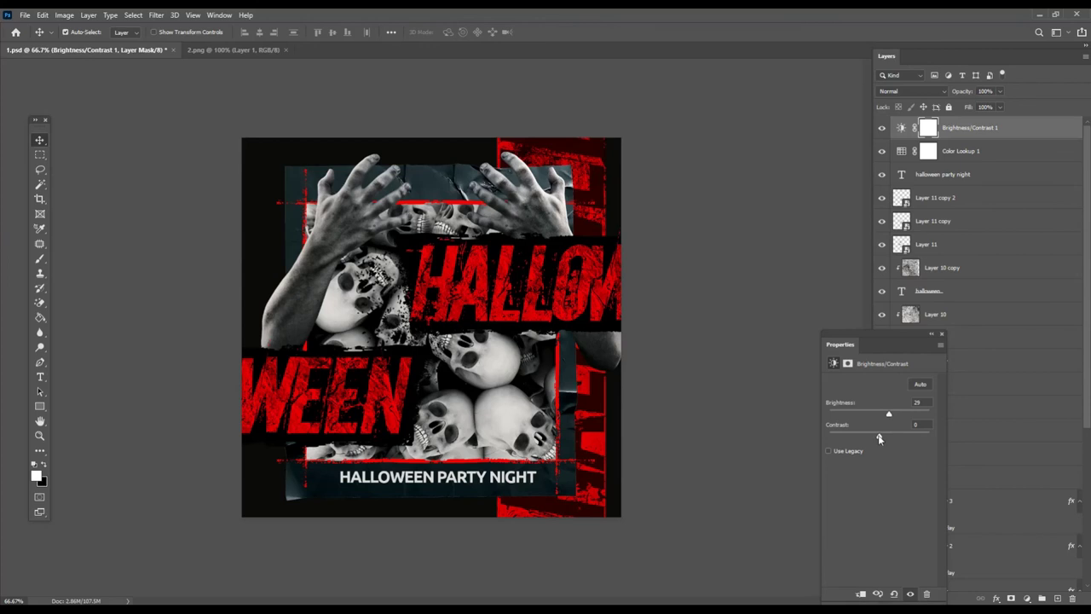
{"action": "left_click", "coordinate": [942, 334]}
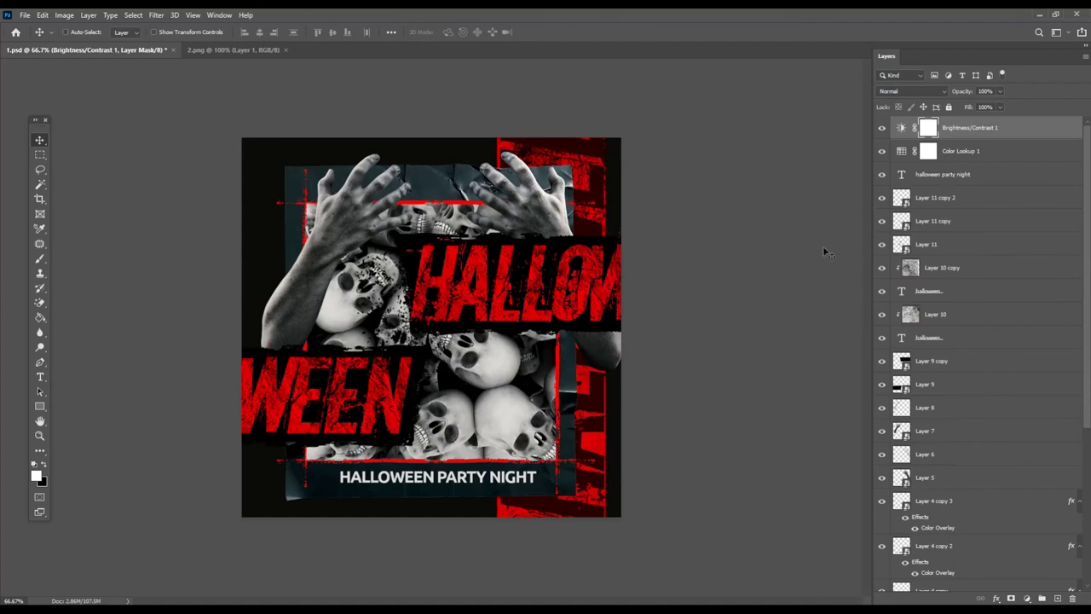
{"action": "scroll", "coordinate": [974, 439], "scroll_direction": "down", "scroll_amount": 5}
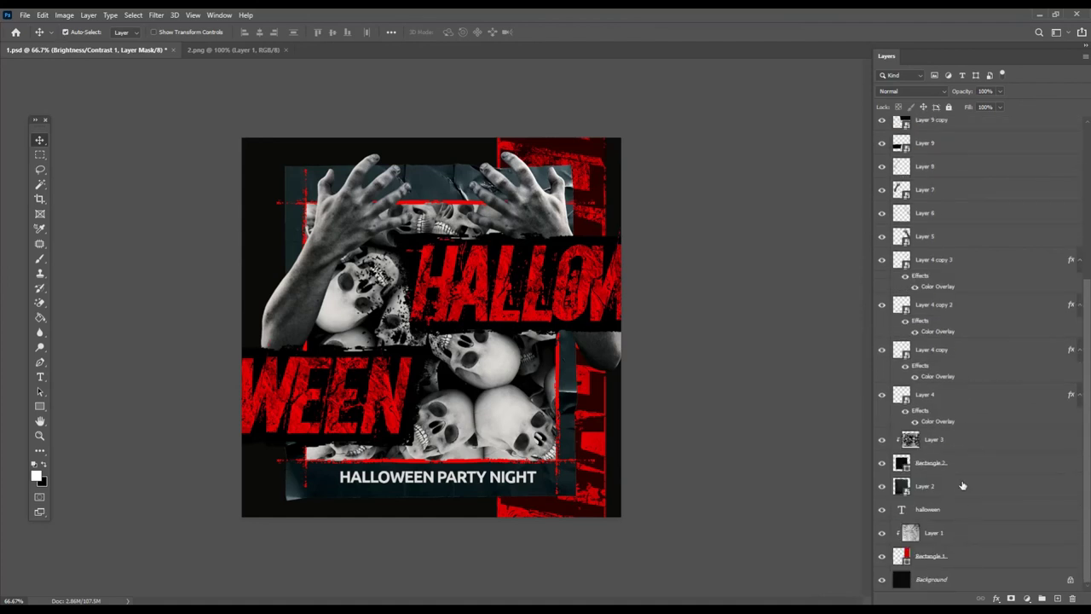
- With Layer 1 selected, paste HALLOWEEN PARTY as new text at the poster's top-left
{"action": "left_click", "coordinate": [989, 421]}
{"action": "left_click", "coordinate": [980, 533]}
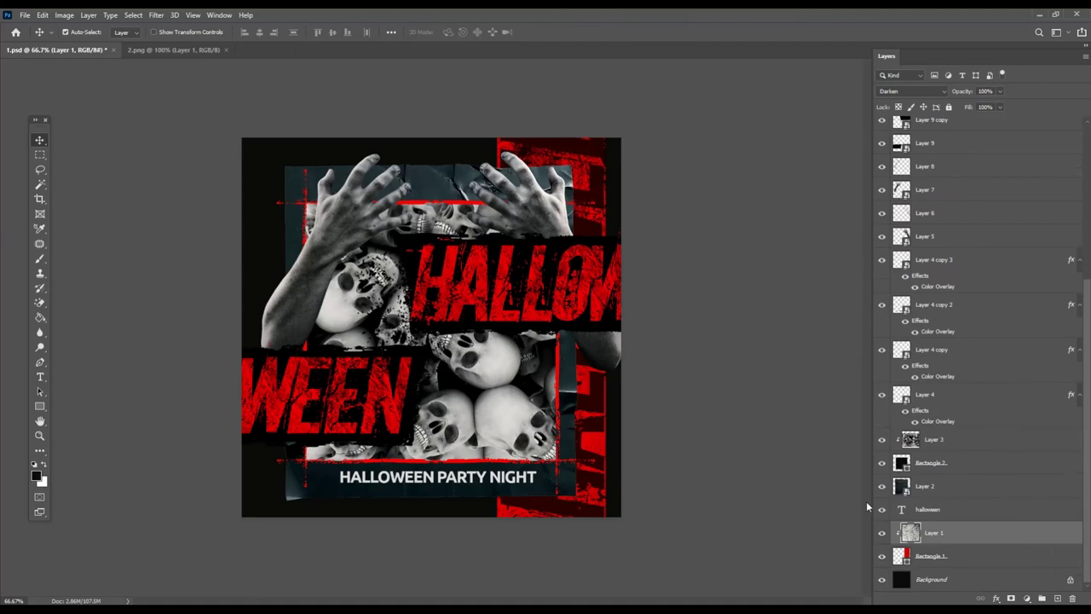
{"action": "left_click", "coordinate": [40, 378]}
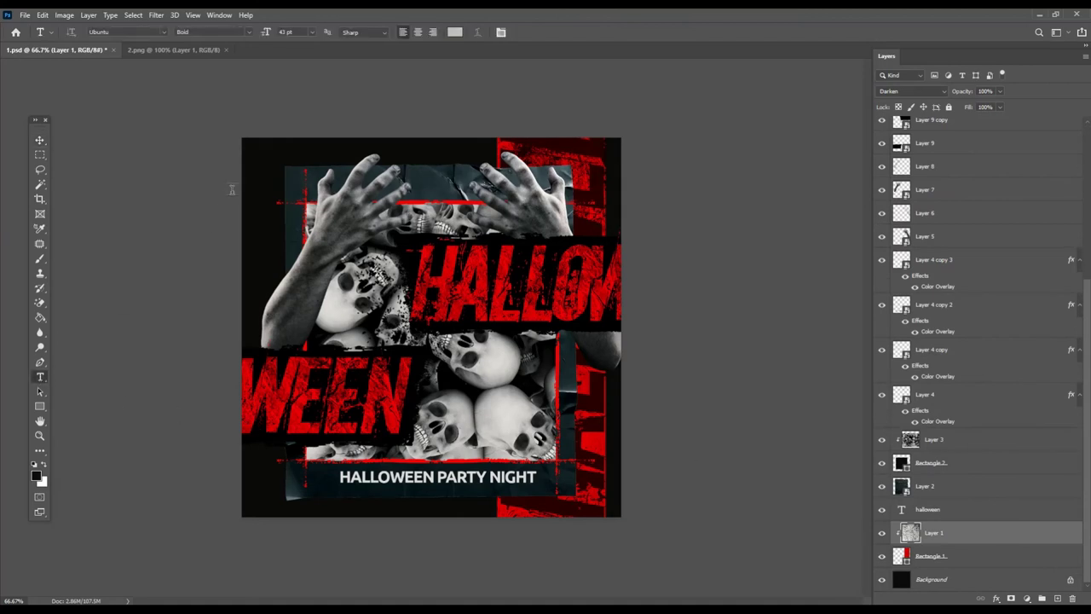
{"action": "left_click", "coordinate": [249, 160]}
{"action": "type", "text": "HALLOWEEN PARTY"}
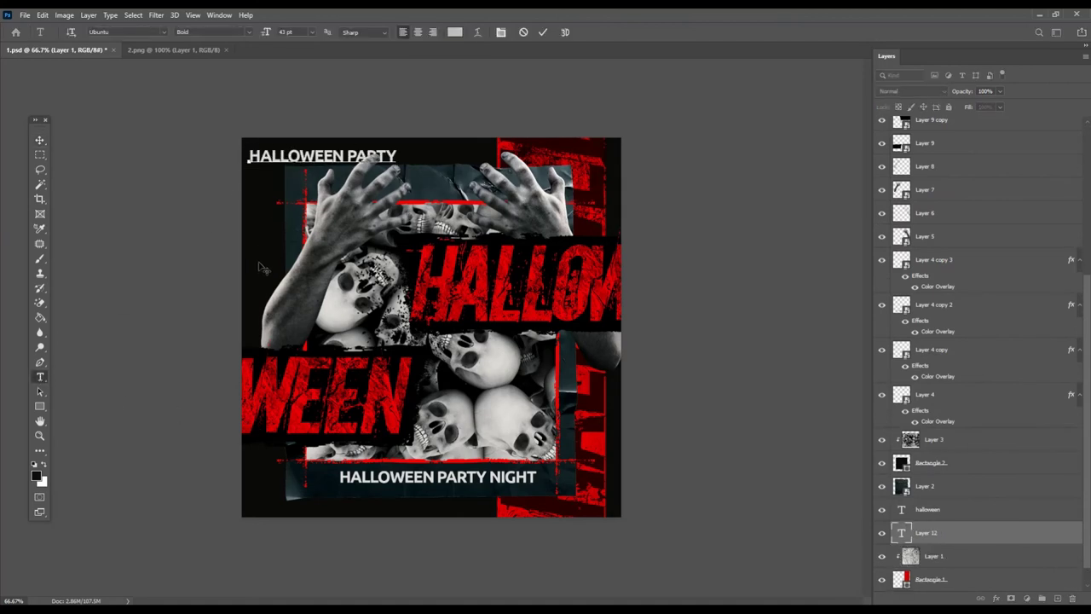
- Set the HALLOWEEN PARTY text to the Light weight at 30 pt and commit it
{"action": "left_click", "coordinate": [503, 33]}
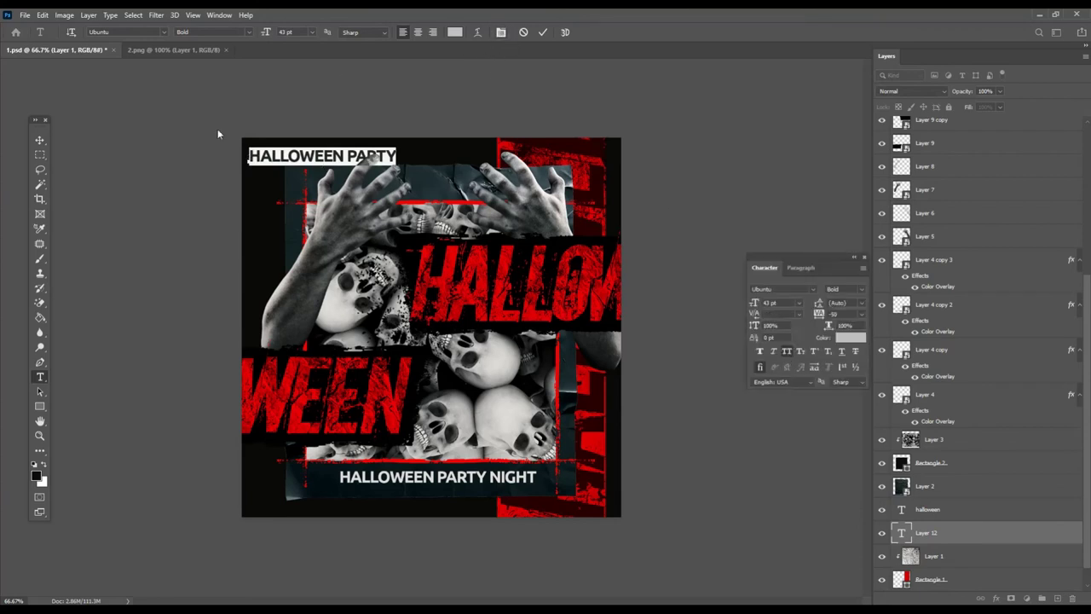
{"action": "left_click", "coordinate": [249, 32]}
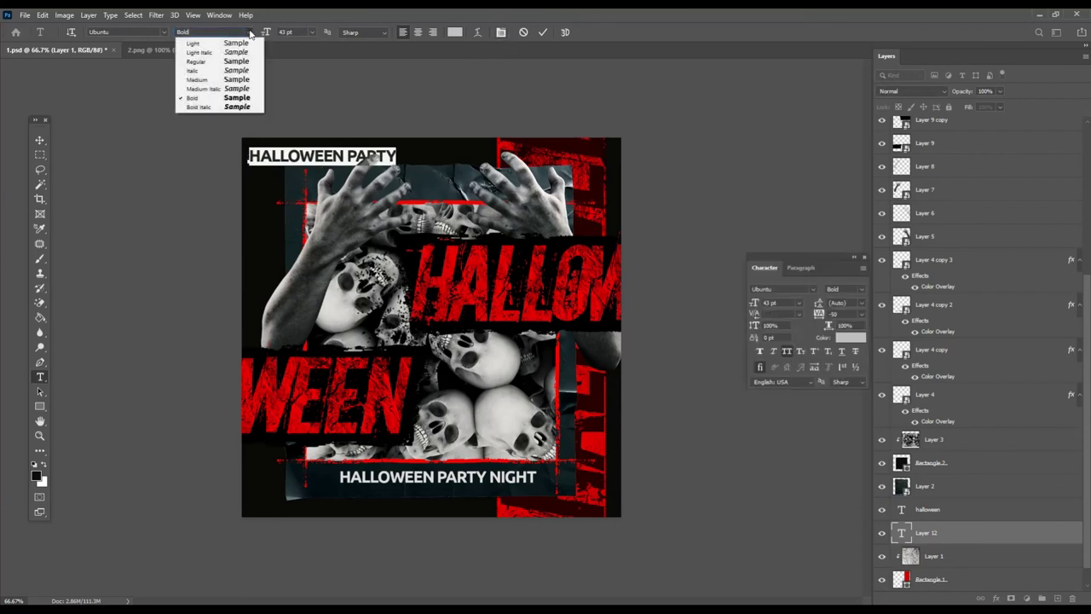
{"action": "left_click", "coordinate": [192, 39]}
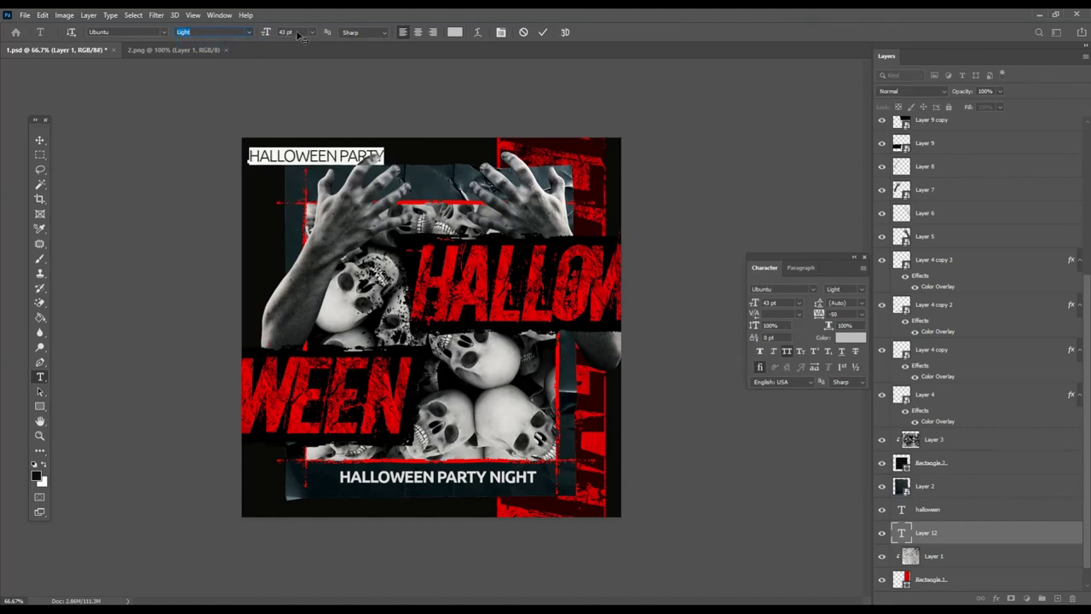
{"action": "left_click", "coordinate": [312, 32]}
{"action": "left_click", "coordinate": [289, 130]}
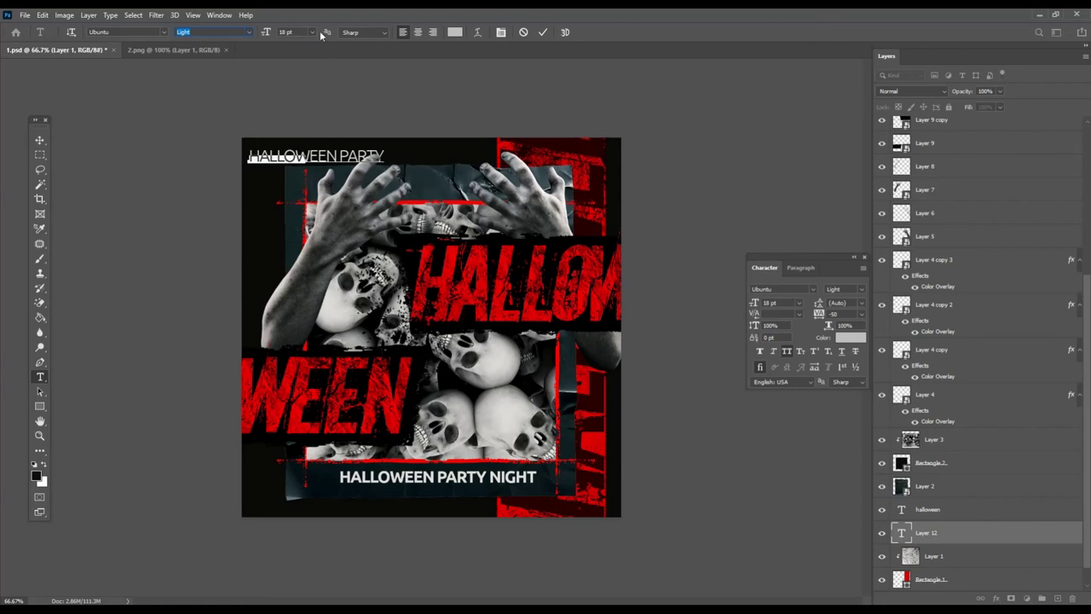
{"action": "left_click", "coordinate": [312, 32]}
{"action": "left_click", "coordinate": [297, 143]}
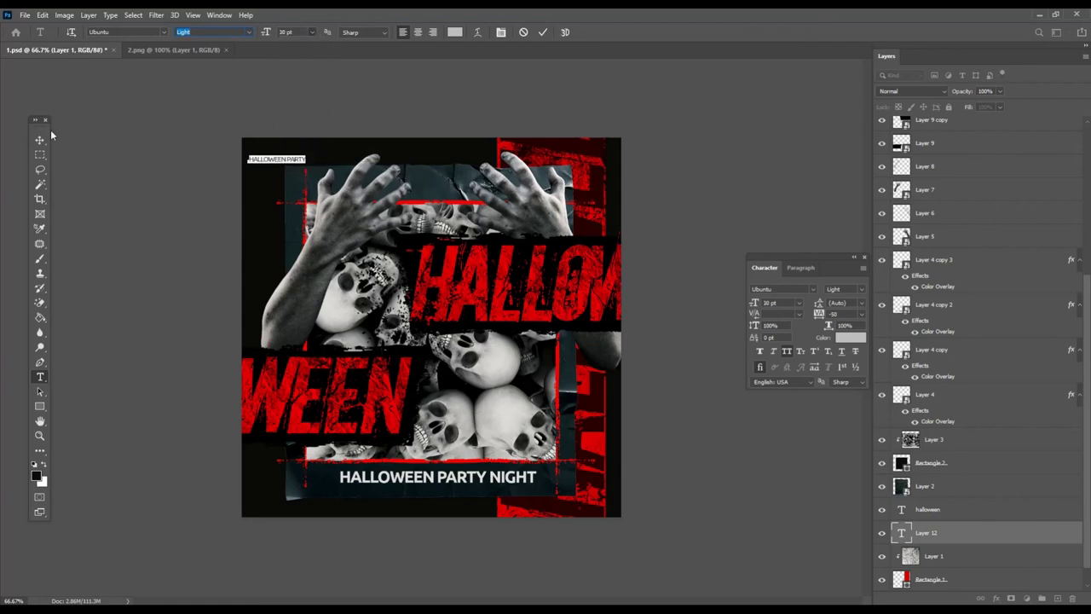
{"action": "left_click", "coordinate": [39, 139]}
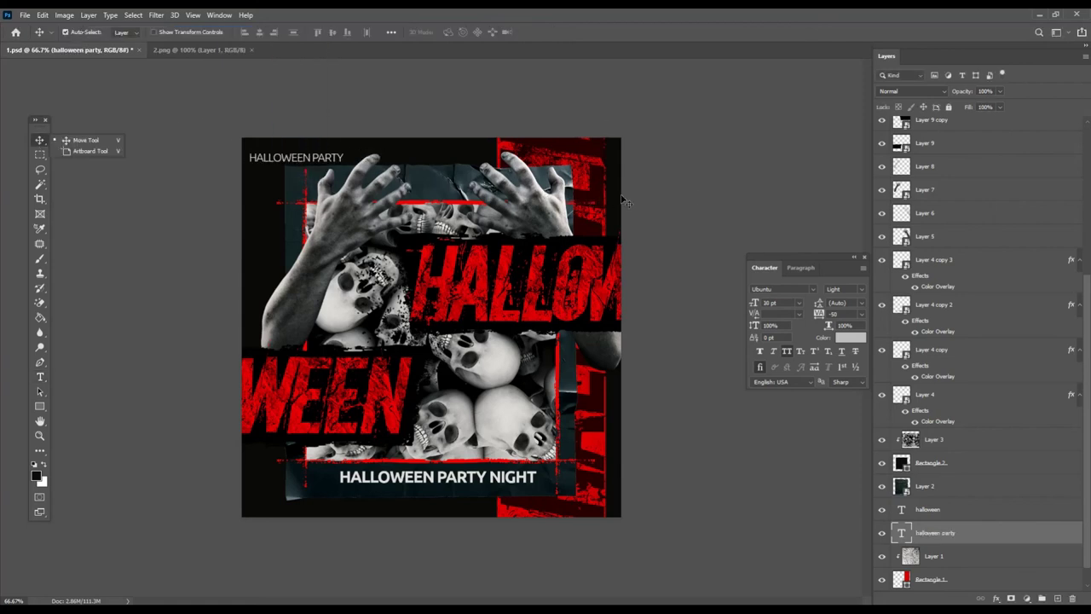
- Nudge the top-left text and repeat HALLOWEEN PARTY along its line
{"action": "left_click", "coordinate": [294, 164]}
{"action": "left_click_drag", "start_coordinate": [293, 164], "coordinate": [291, 161]}
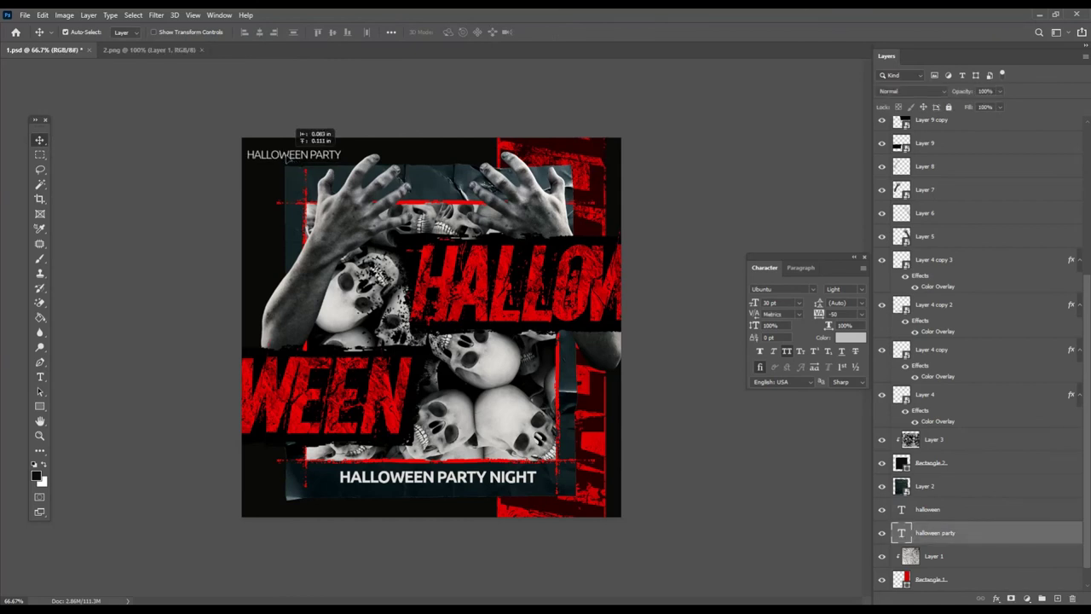
{"action": "key", "text": "t"}
{"action": "left_click", "coordinate": [336, 154]}
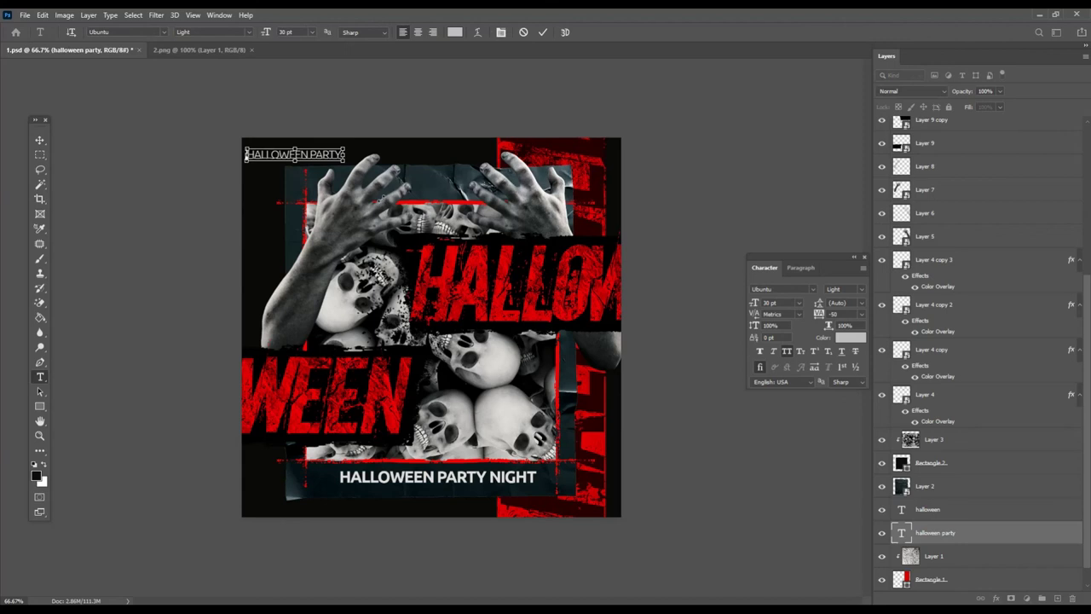
{"action": "key", "text": "ctrl+a"}
{"action": "key", "text": "ctrl+c"}
{"action": "key", "text": "Right"}
{"action": "key", "text": "ctrl+v"}
{"action": "key", "text": "ctrl+v"}
{"action": "key", "text": "ctrl+v"}
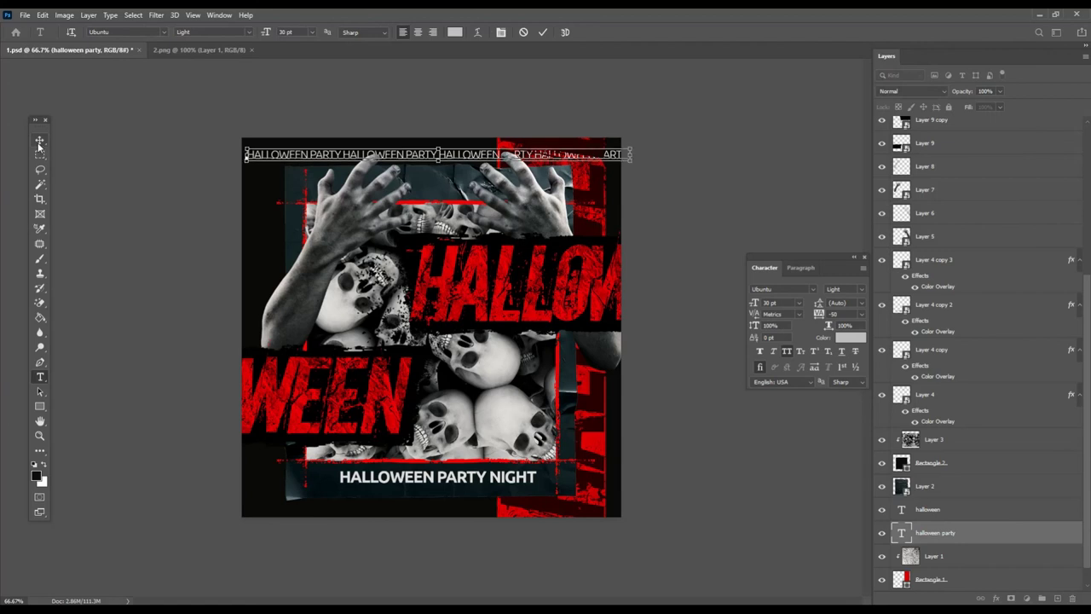
{"action": "key", "text": "ctrl+z"}
{"action": "left_click", "coordinate": [39, 142]}
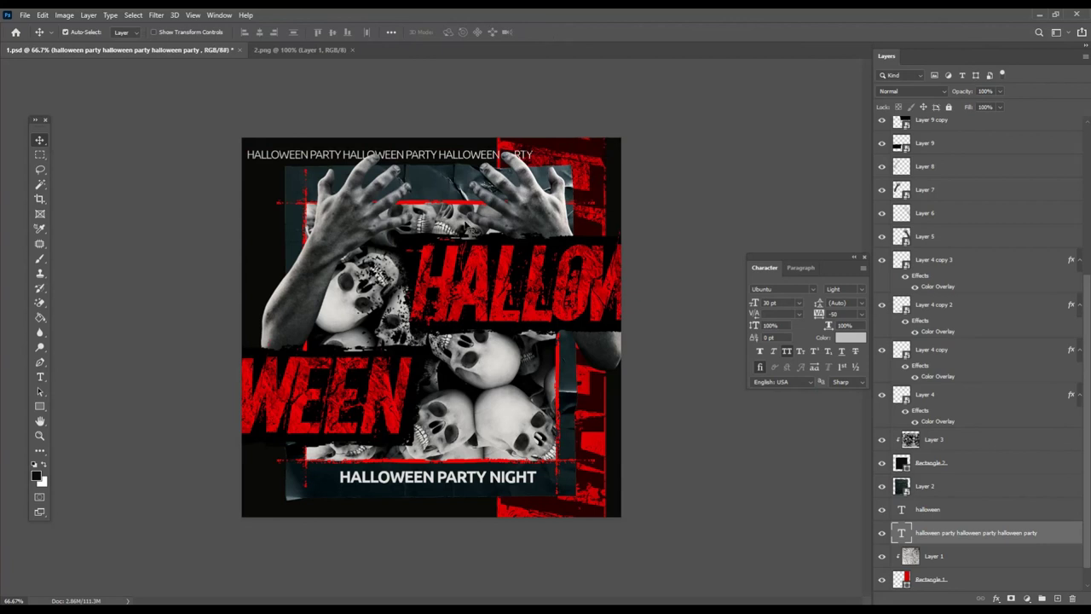
- Trim the extra repeats and re-paste so HALLOWEEN PARTY repeats four times across the top
{"action": "key", "text": "t"}
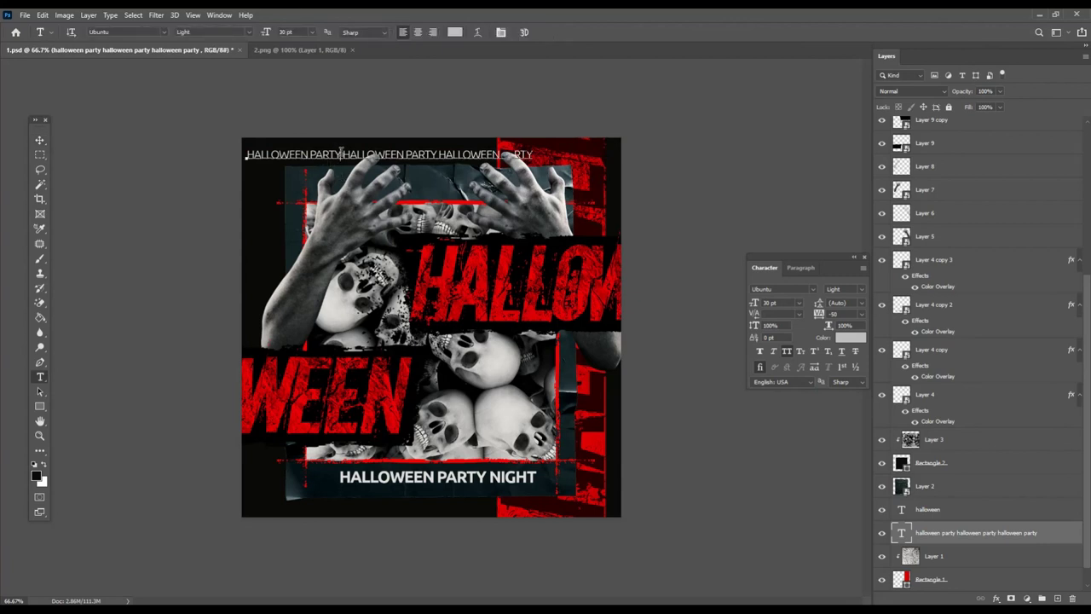
{"action": "left_click_drag", "start_coordinate": [341, 155], "coordinate": [735, 154]}
{"action": "key", "text": "BackSpace"}
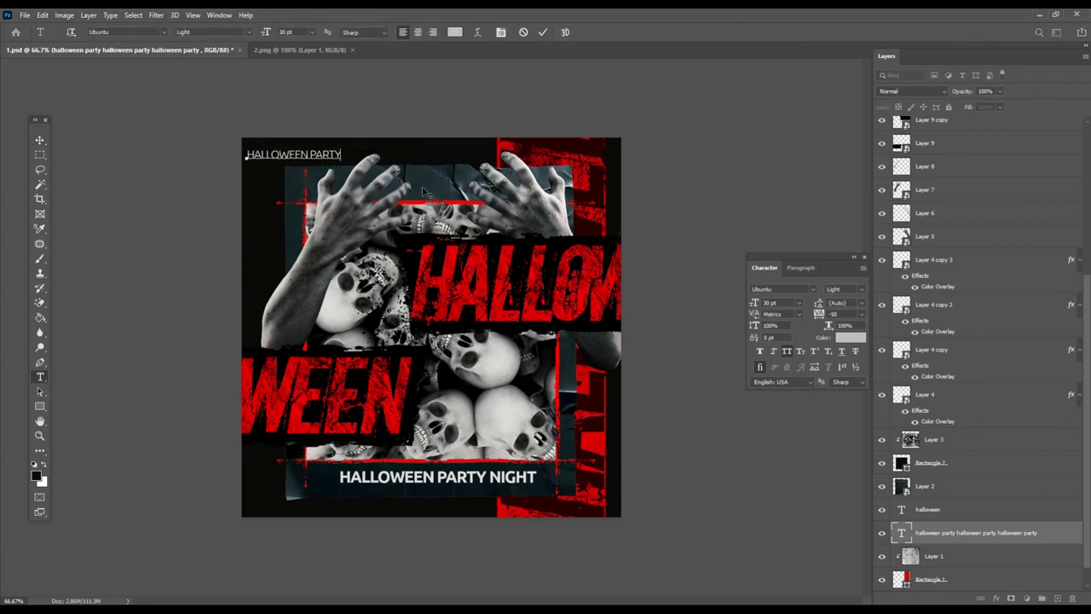
{"action": "key", "text": "ctrl+a"}
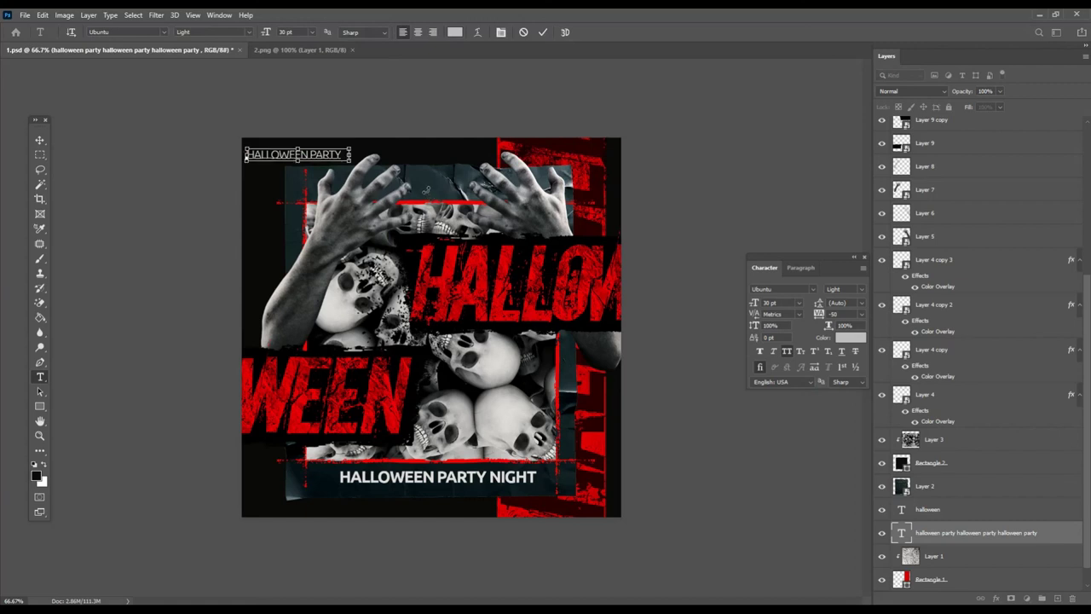
{"action": "key", "text": "ctrl+v"}
{"action": "key", "text": "ctrl+v"}
{"action": "key", "text": "ctrl+v"}
{"action": "key", "text": "ctrl+v"}
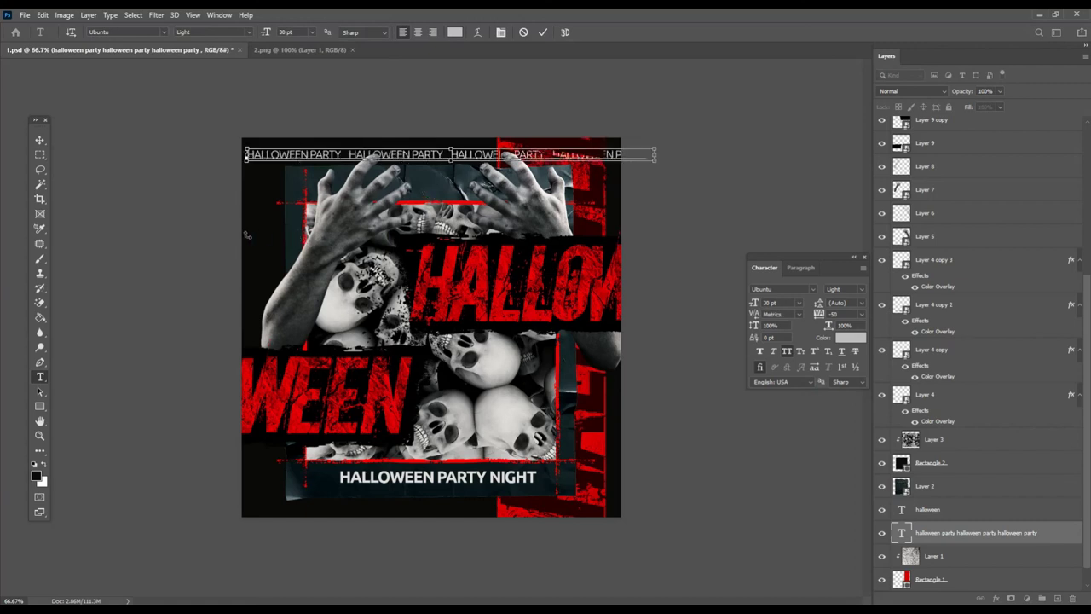
{"action": "left_click", "coordinate": [39, 139]}
- Move the repeated-text layer just above Background and lower its Fill to 52%
{"action": "scroll", "coordinate": [942, 480], "scroll_direction": "down", "scroll_amount": 1}
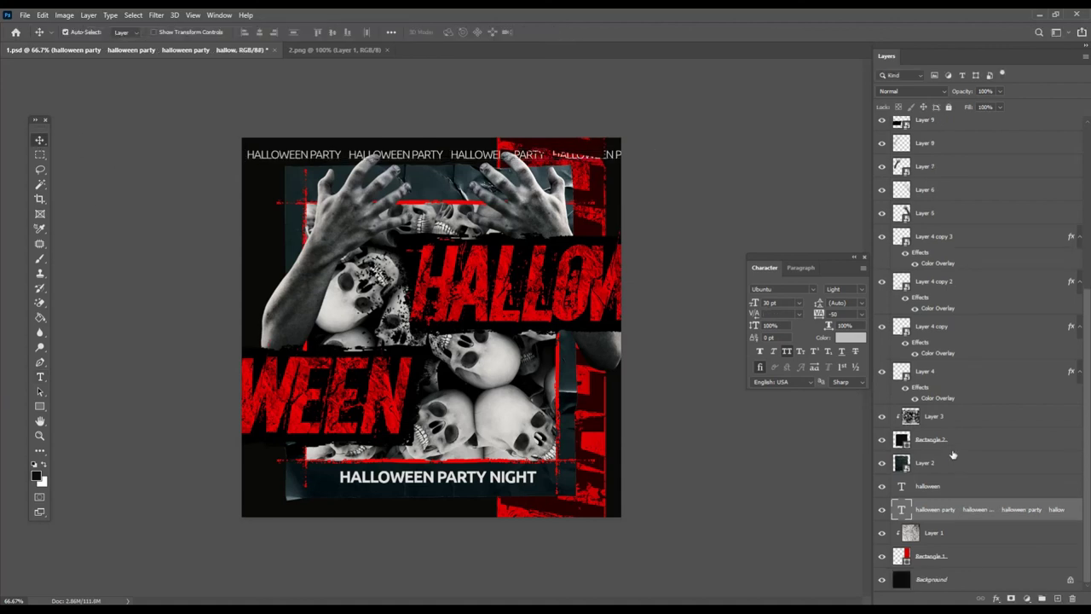
{"action": "left_click_drag", "start_coordinate": [1007, 511], "coordinate": [989, 568]}
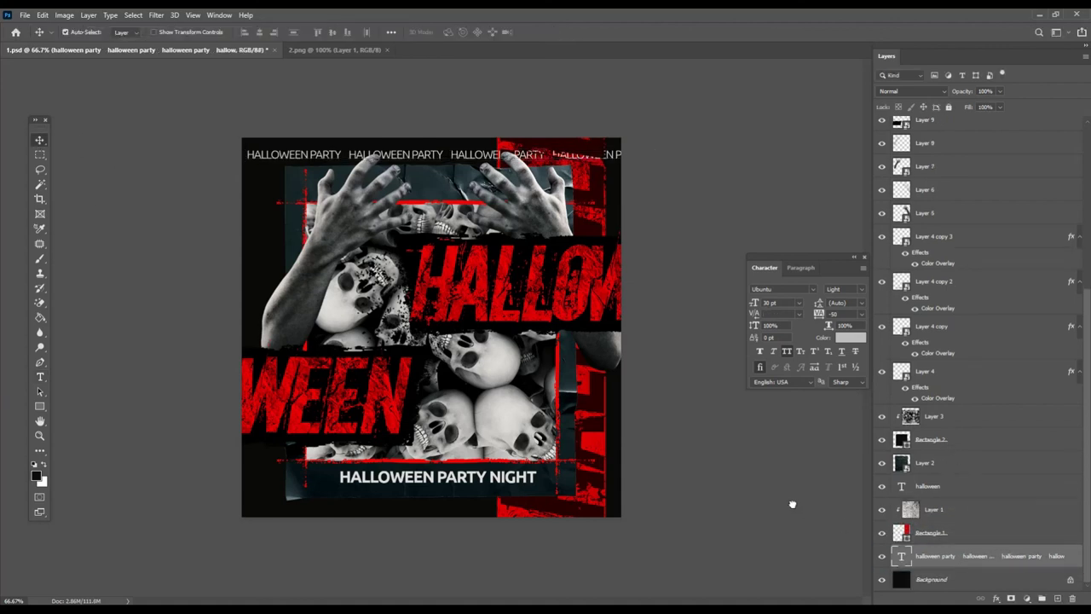
{"action": "left_click", "coordinate": [1000, 108]}
{"action": "left_click_drag", "start_coordinate": [976, 119], "coordinate": [980, 120]}
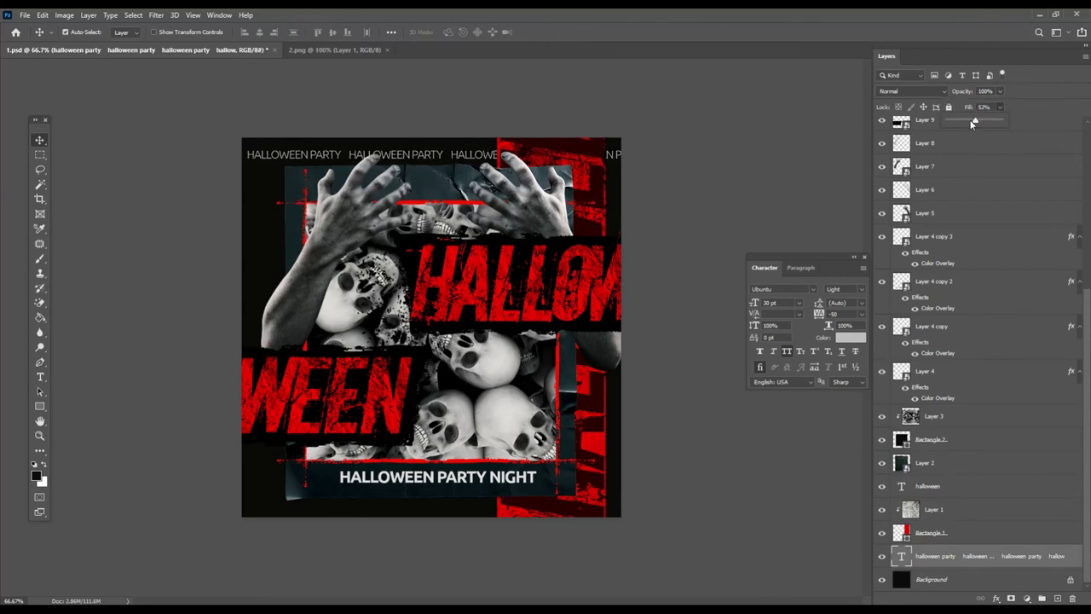
- Duplicate the 52% fill HALLOWEEN PARTY row and place the copy just below the first
{"action": "left_click", "coordinate": [1039, 107]}
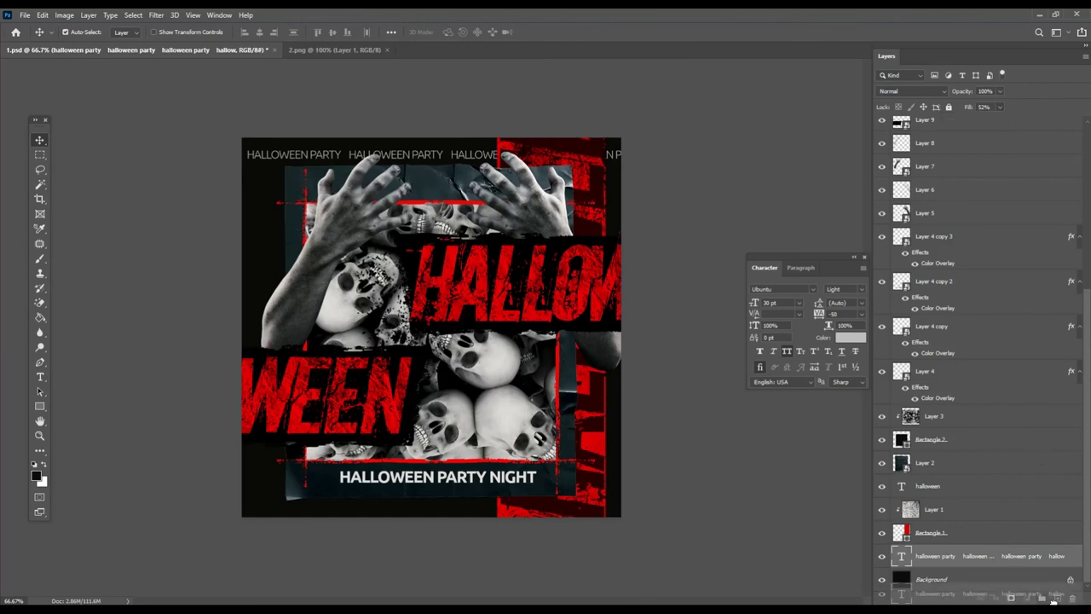
{"action": "key", "text": "ctrl+j"}
{"action": "left_click_drag", "start_coordinate": [281, 172], "coordinate": [264, 176]}
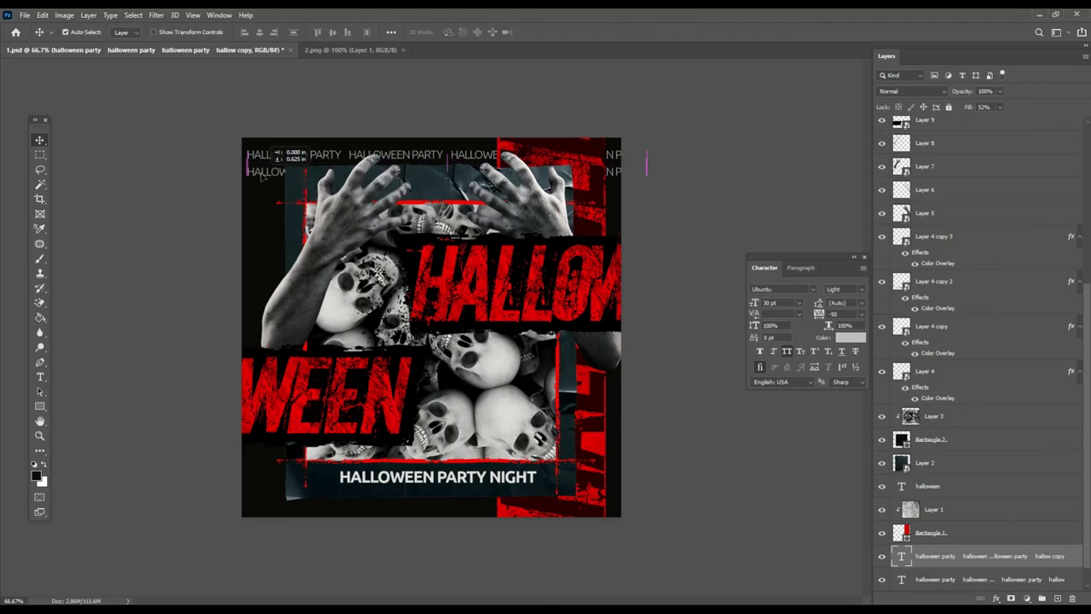
- Copy both text rows and move the two new rows further down the poster
{"action": "scroll", "coordinate": [955, 486], "scroll_direction": "down", "scroll_amount": 1}
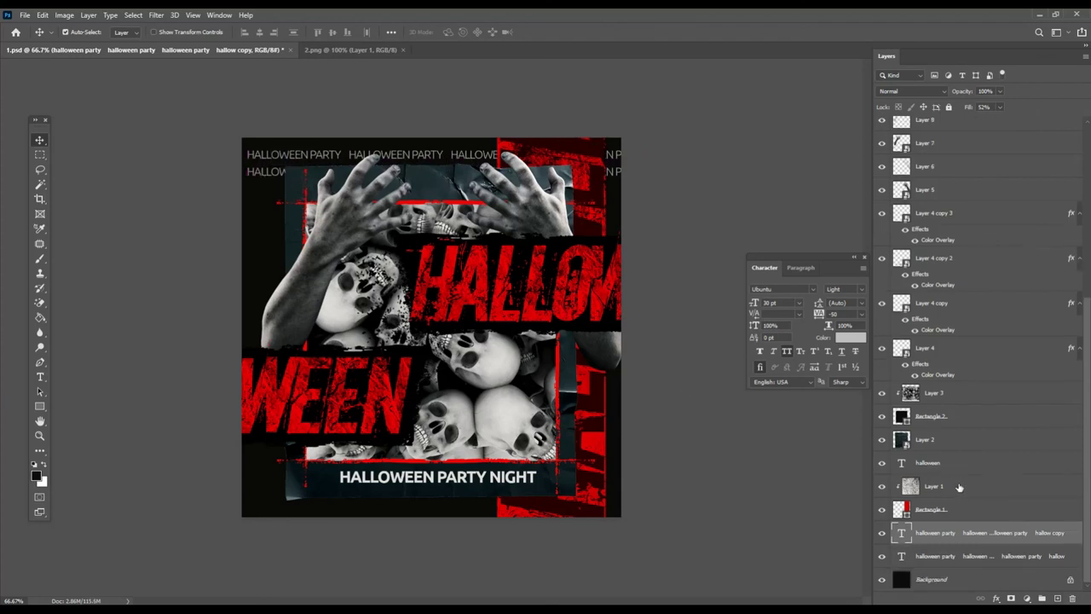
{"action": "left_click", "coordinate": [1027, 556], "text": "shift"}
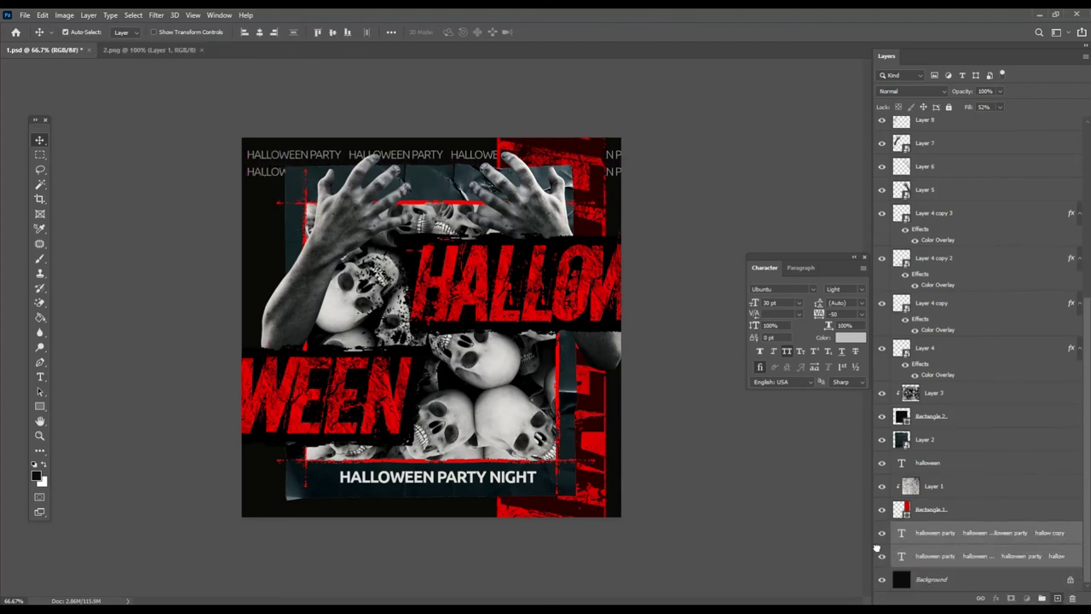
{"action": "key", "text": "ctrl+shift+bracketright"}
{"action": "scroll", "coordinate": [1023, 444], "scroll_direction": "down", "scroll_amount": 1}
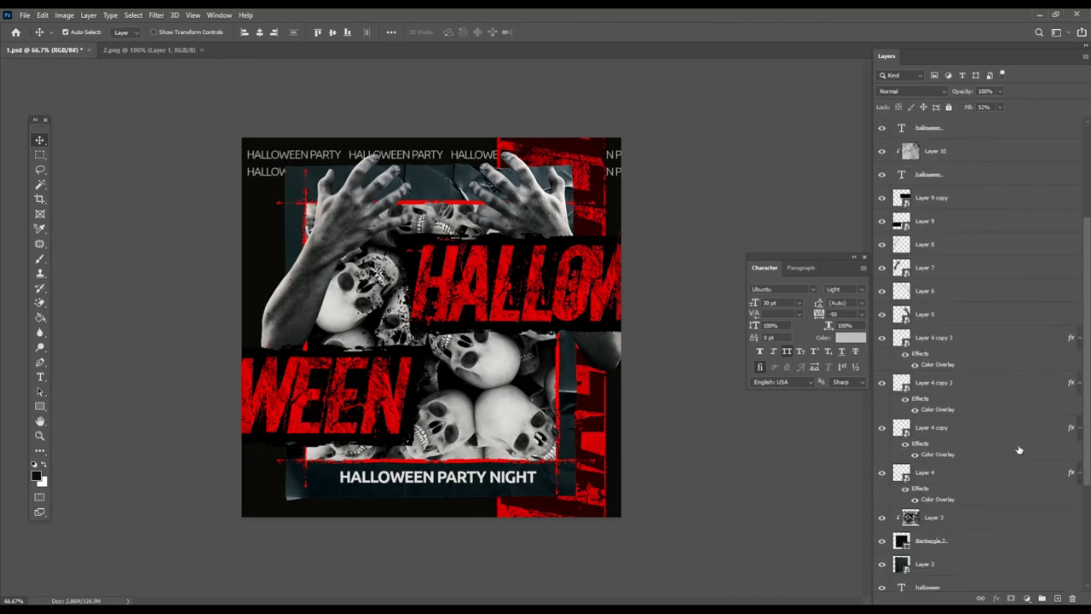
{"action": "scroll", "coordinate": [1019, 450], "scroll_direction": "down", "scroll_amount": 5}
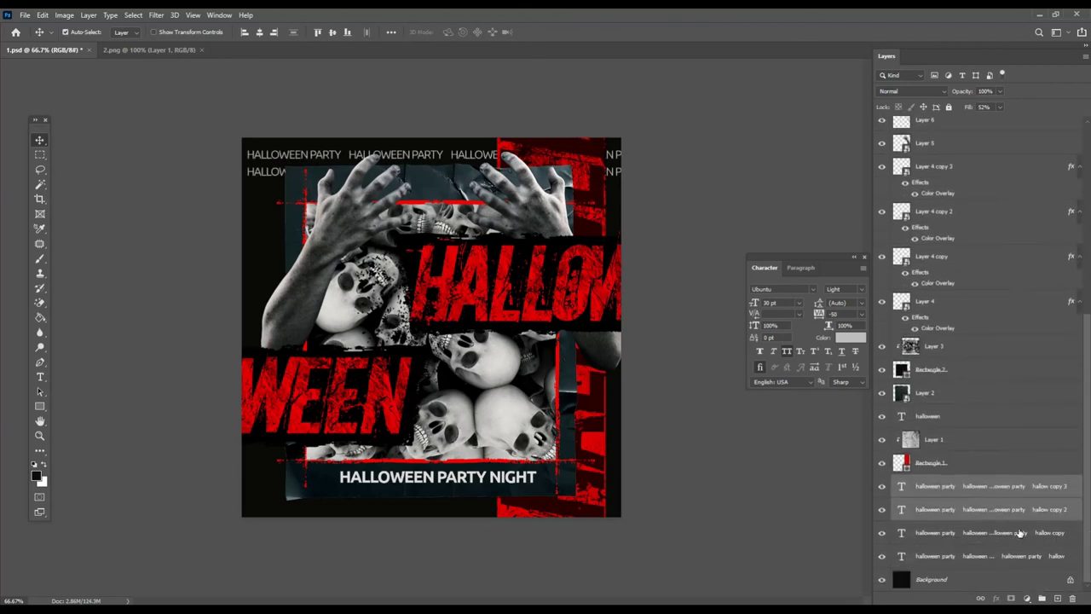
{"action": "left_click", "coordinate": [1002, 552], "text": "shift"}
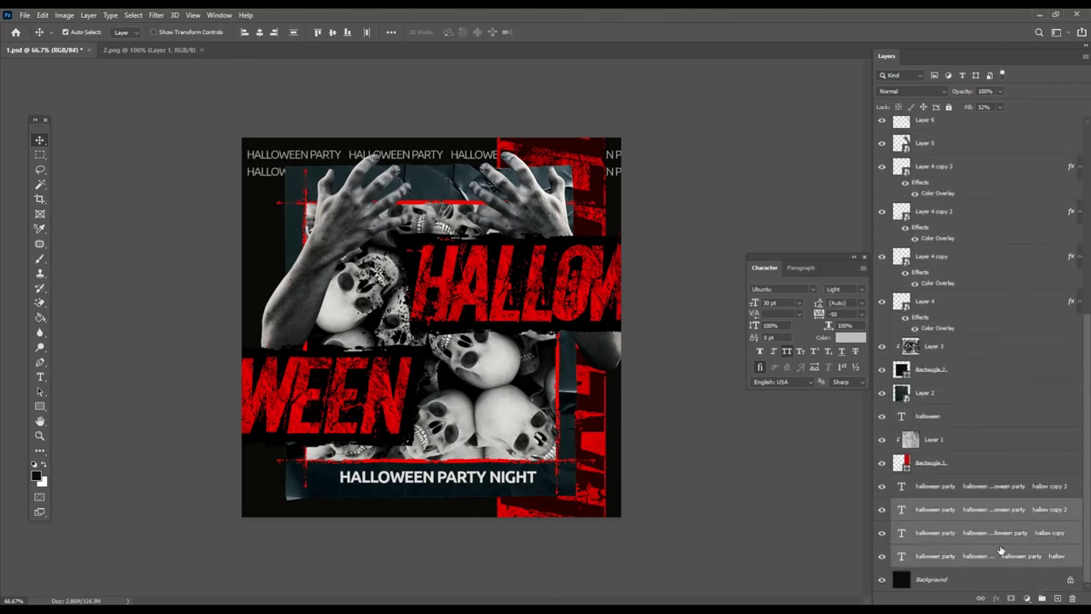
{"action": "left_click", "coordinate": [1003, 489]}
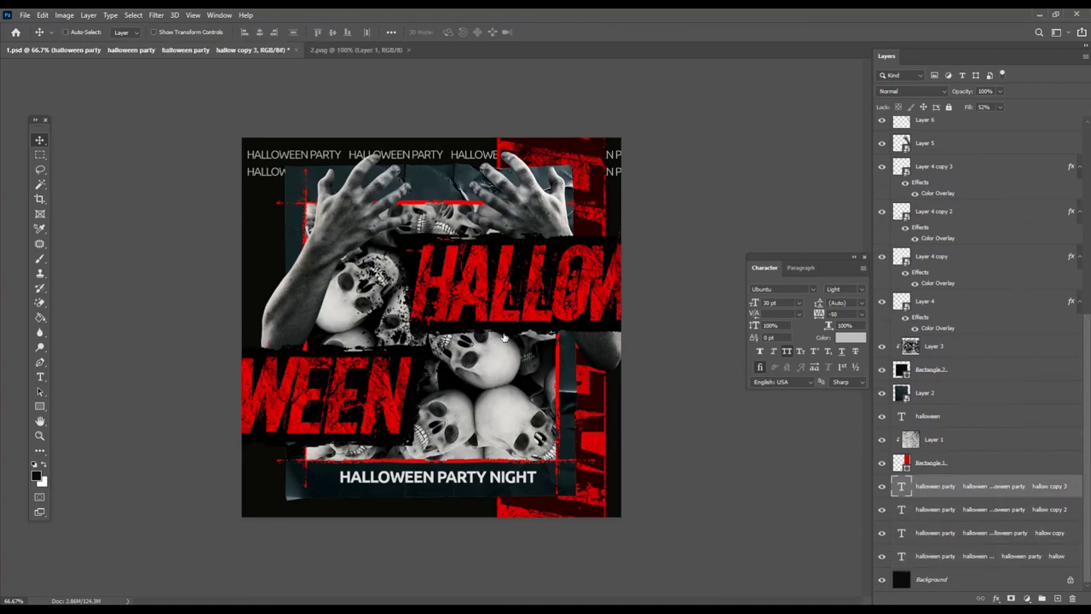
{"action": "key", "text": "shift+alt+bracketleft"}
{"action": "key", "text": "ctrl+t"}
{"action": "left_click_drag", "start_coordinate": [464, 170], "coordinate": [467, 205]}
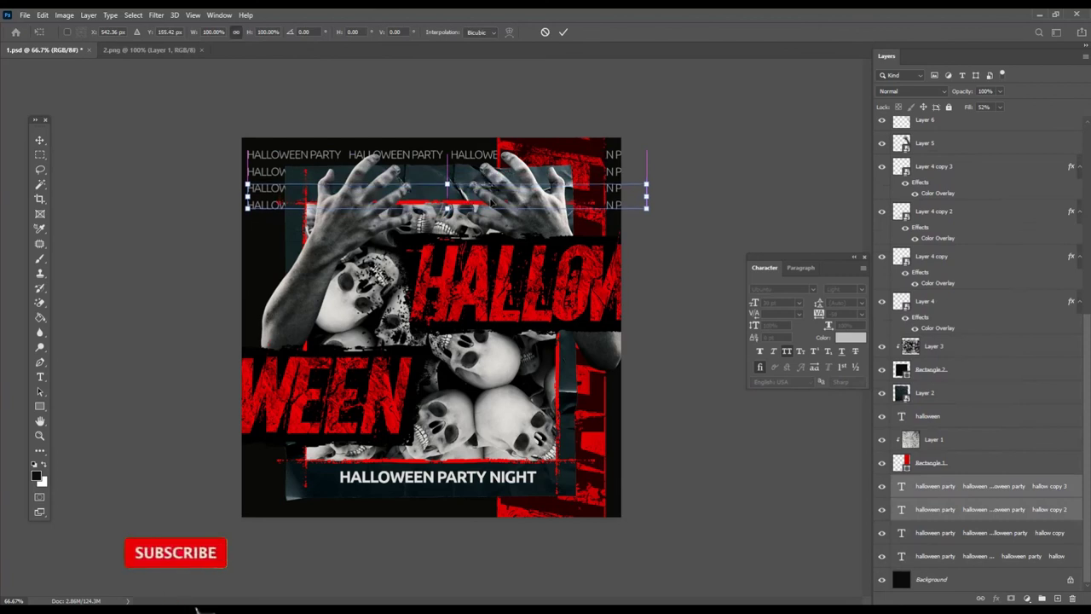
{"action": "key", "text": "Return"}
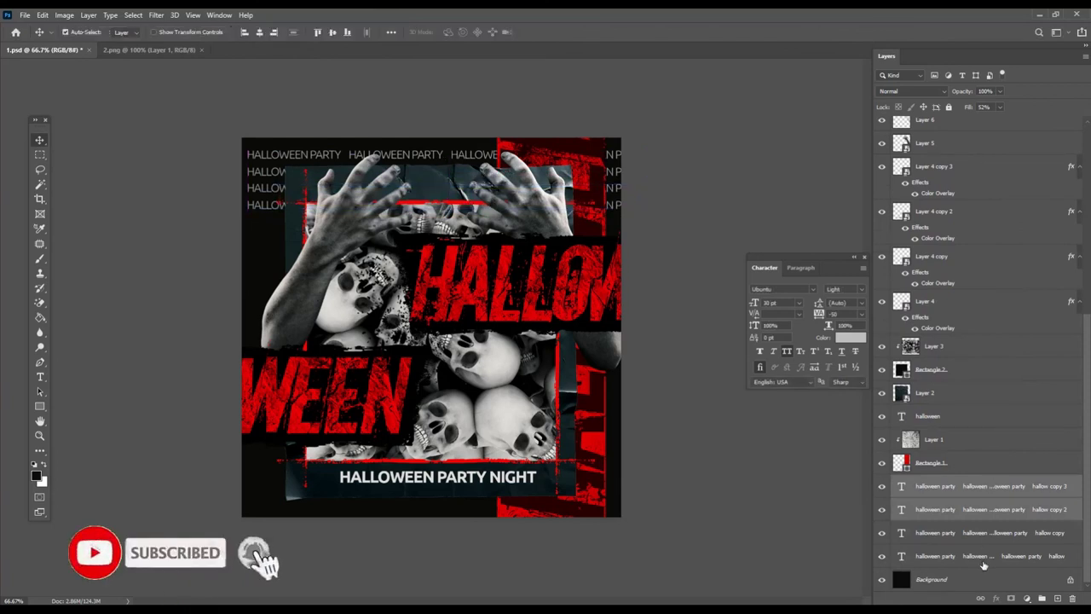
- Duplicate all four text rows and move them below, making eight rows
{"action": "key", "text": "shift+alt+bracketright"}
{"action": "left_click", "coordinate": [985, 560], "text": "shift"}
{"action": "key", "text": "ctrl+j"}
{"action": "left_click_drag", "start_coordinate": [274, 205], "coordinate": [273, 271]}
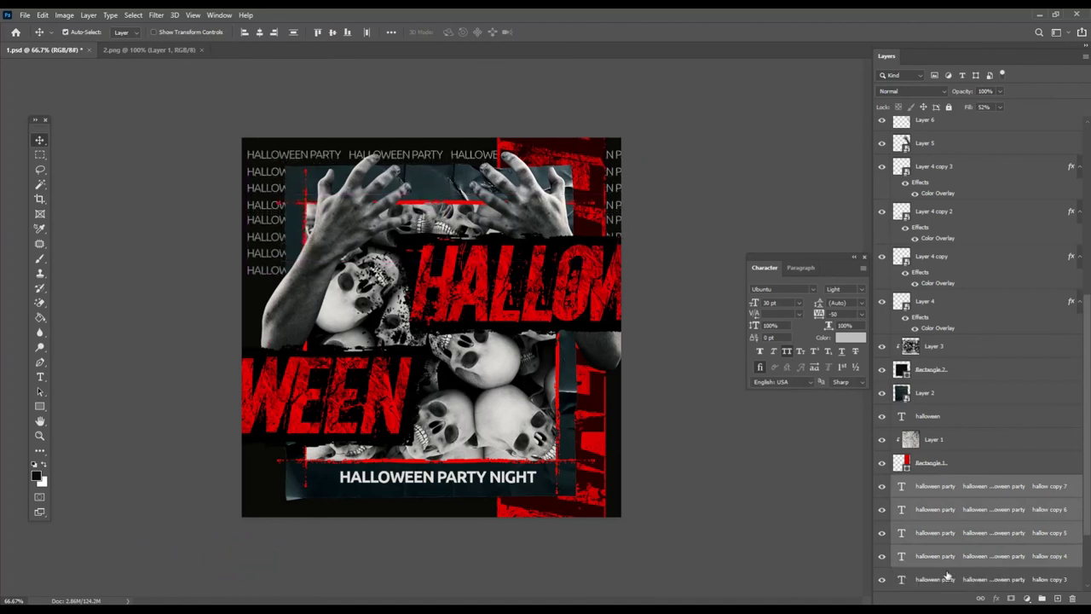
{"action": "scroll", "coordinate": [1025, 509], "scroll_direction": "down", "scroll_amount": 4}
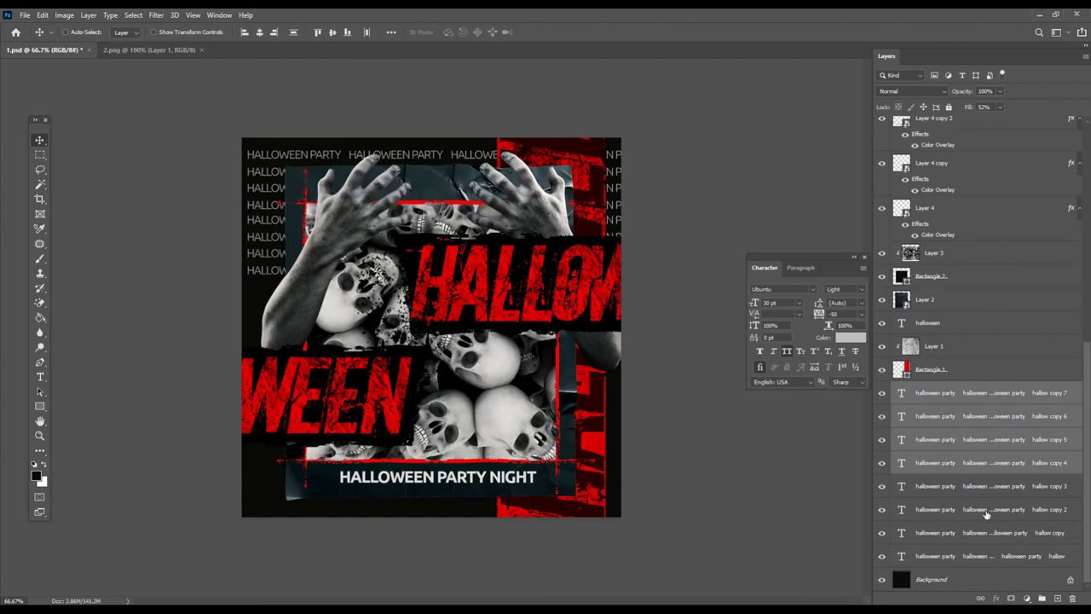
{"action": "left_click", "coordinate": [986, 501], "text": "shift"}
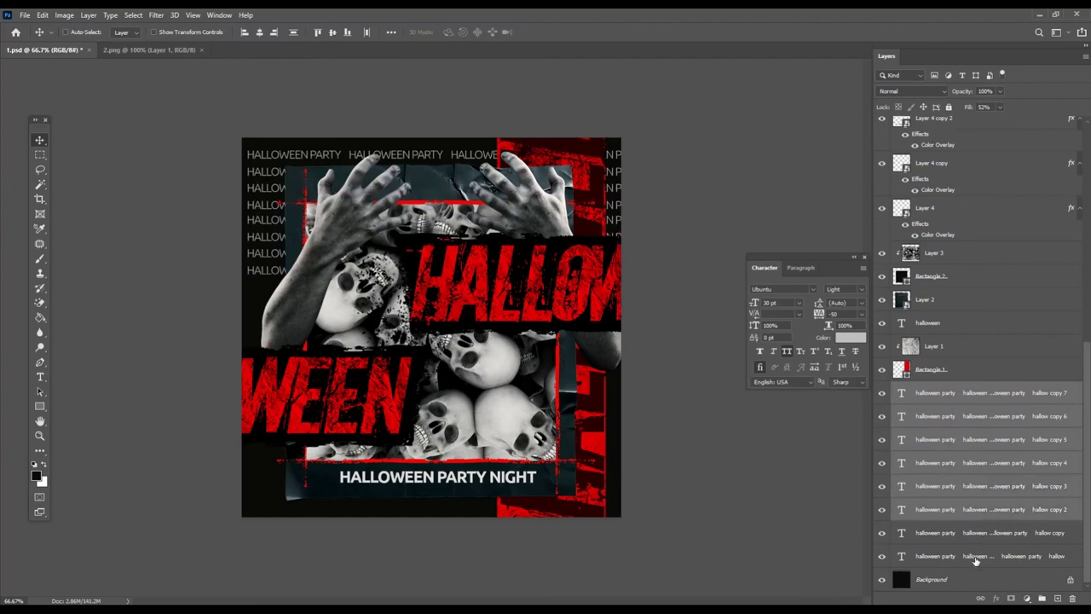
{"action": "right_click", "coordinate": [944, 556]}
- Merge the eight HALLOWEEN PARTY text row layers into one layer
{"action": "left_click", "coordinate": [930, 546]}
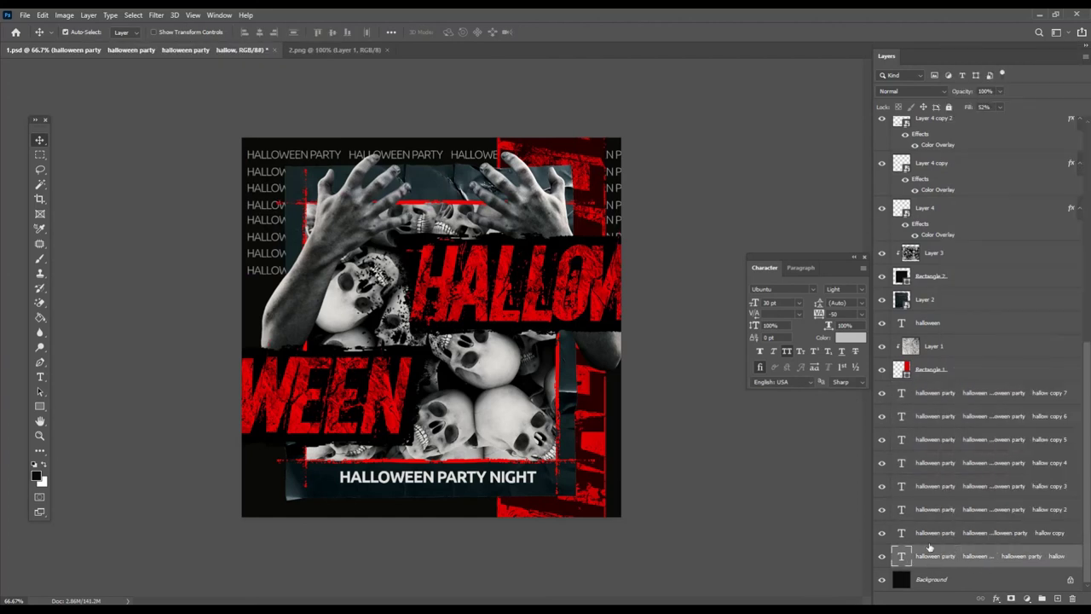
{"action": "left_click", "coordinate": [986, 394], "text": "shift"}
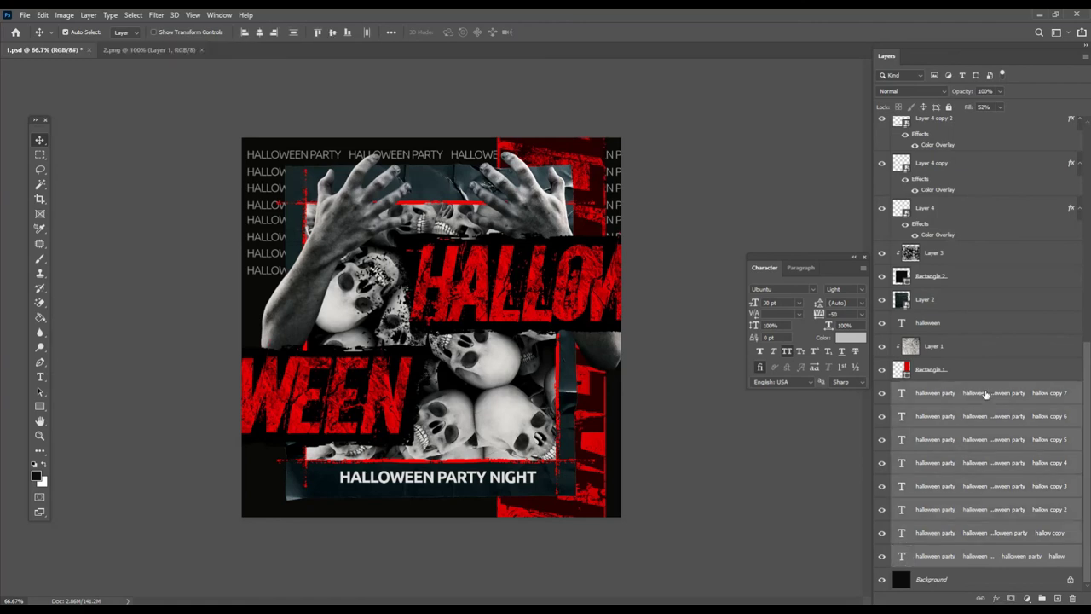
{"action": "right_click", "coordinate": [986, 394]}
{"action": "left_click", "coordinate": [904, 231]}
- Duplicate the merged text block twice, moving the copies to the poster's middle and lower area
{"action": "key", "text": "ctrl+j"}
{"action": "key", "text": "ctrl+t"}
{"action": "left_click_drag", "start_coordinate": [282, 189], "coordinate": [282, 316]}
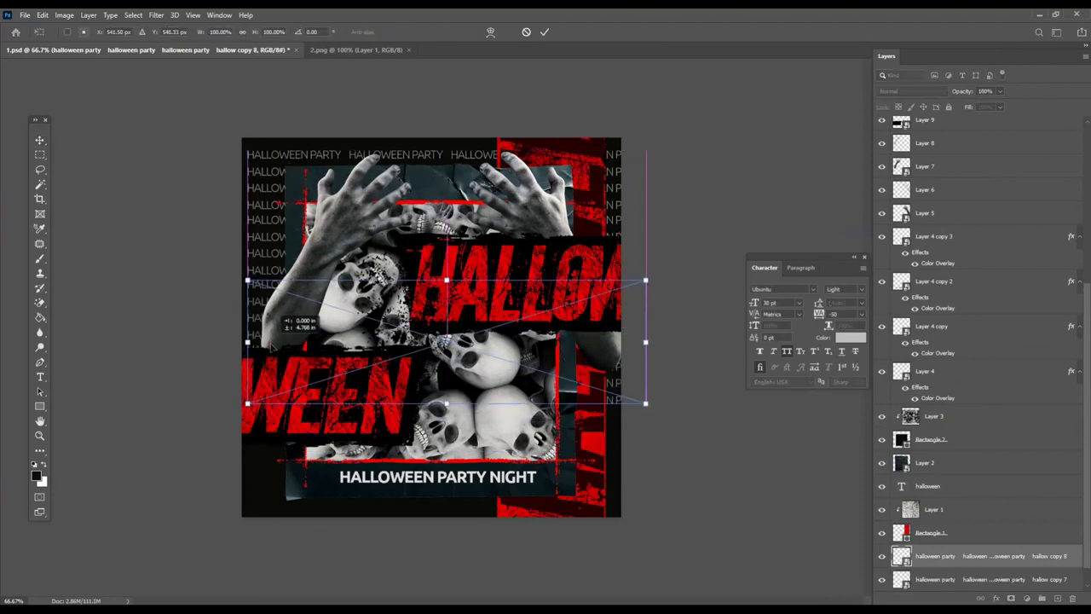
{"action": "key", "text": "Return"}
{"action": "key", "text": "ctrl+j"}
{"action": "key", "text": "ctrl+t"}
{"action": "left_click_drag", "start_coordinate": [282, 324], "coordinate": [284, 381]}
{"action": "key", "text": "Return"}
- Add one more text block copy at the poster bottom and close the Character panel
{"action": "key", "text": "ctrl+j"}
{"action": "key", "text": "ctrl+t"}
{"action": "left_click_drag", "start_coordinate": [428, 376], "coordinate": [428, 508]}
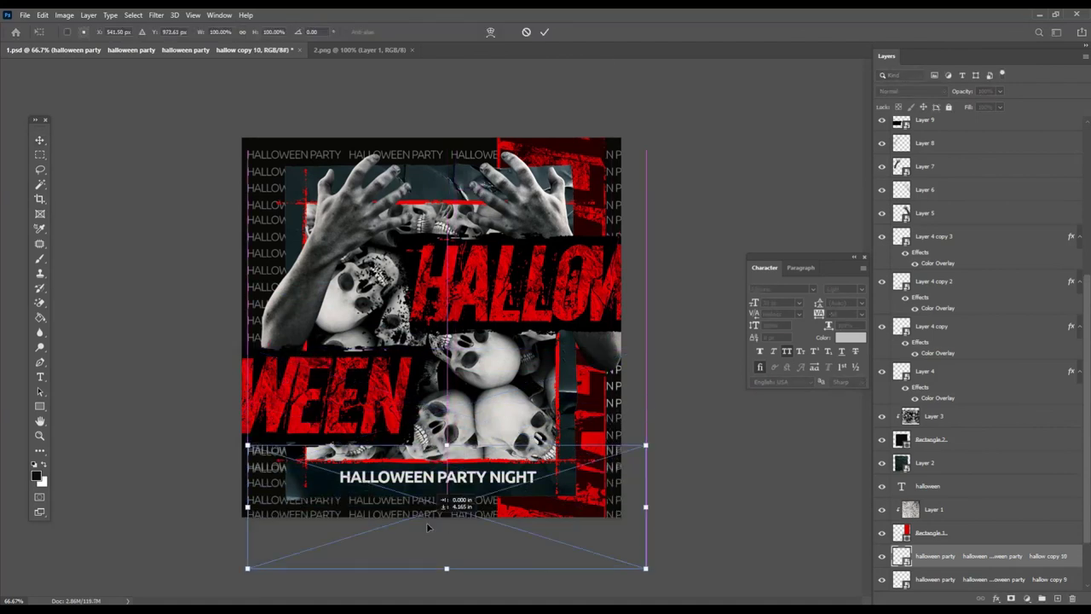
{"action": "key", "text": "Return"}
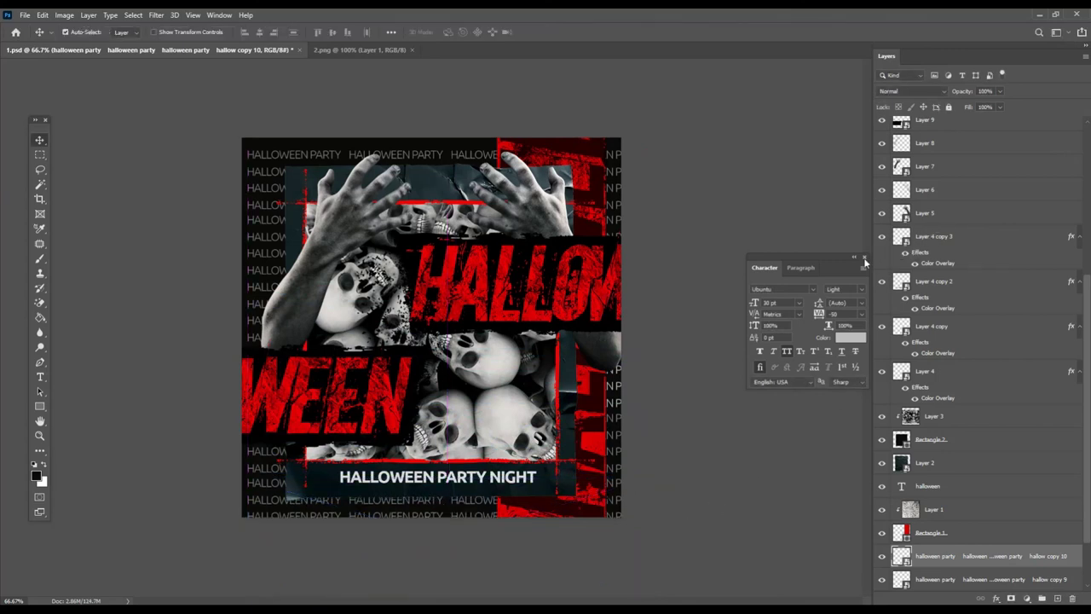
{"action": "left_click", "coordinate": [864, 257]}
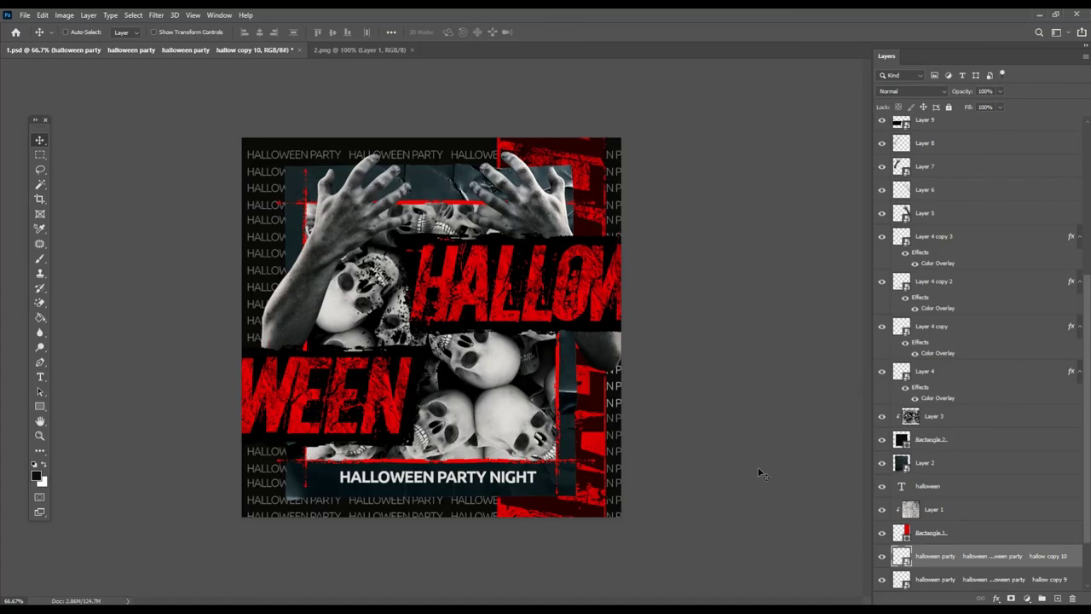